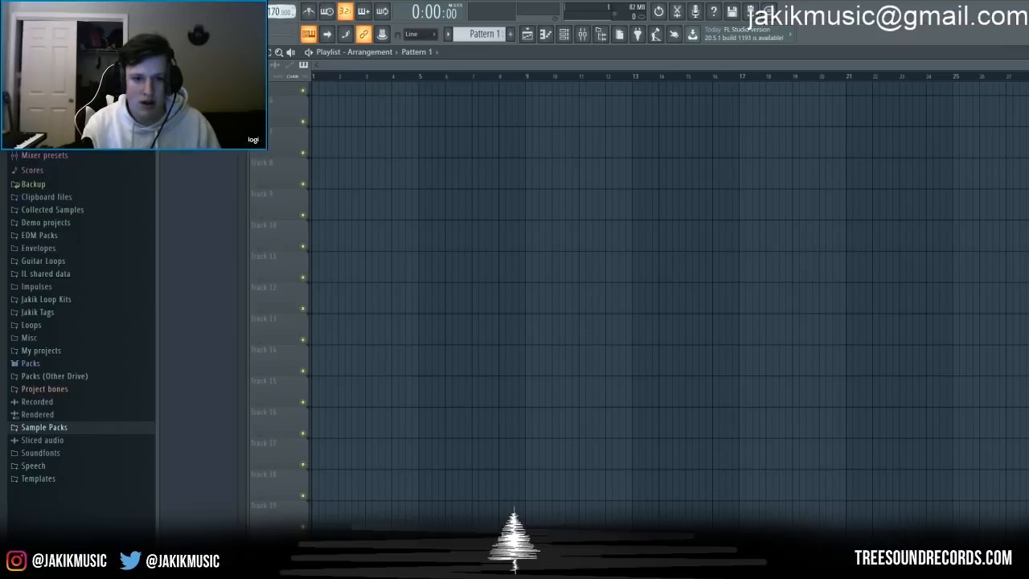
Step: Replace the Kick channel with the Philharmonik 2 instrument and load its Philharmonik Grand Dark piano
left_click(564, 33)
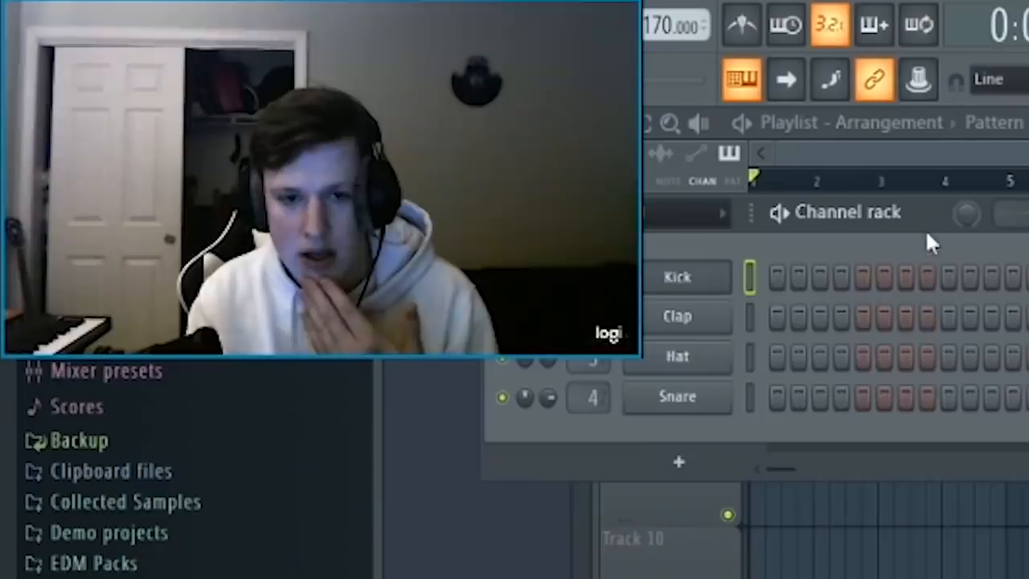
left_click_drag(385, 97, 575, 123)
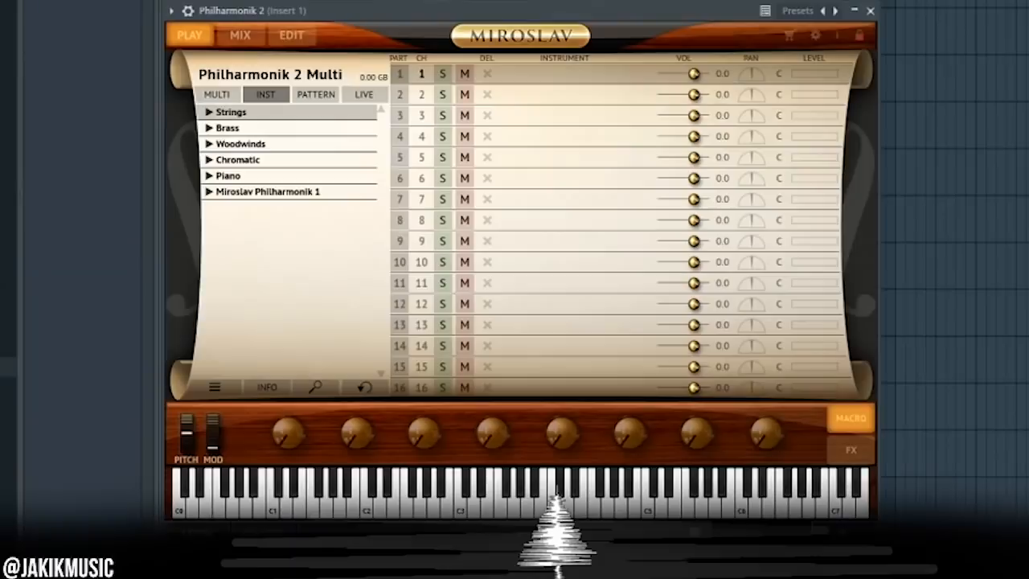
left_click(227, 175)
left_click(250, 198)
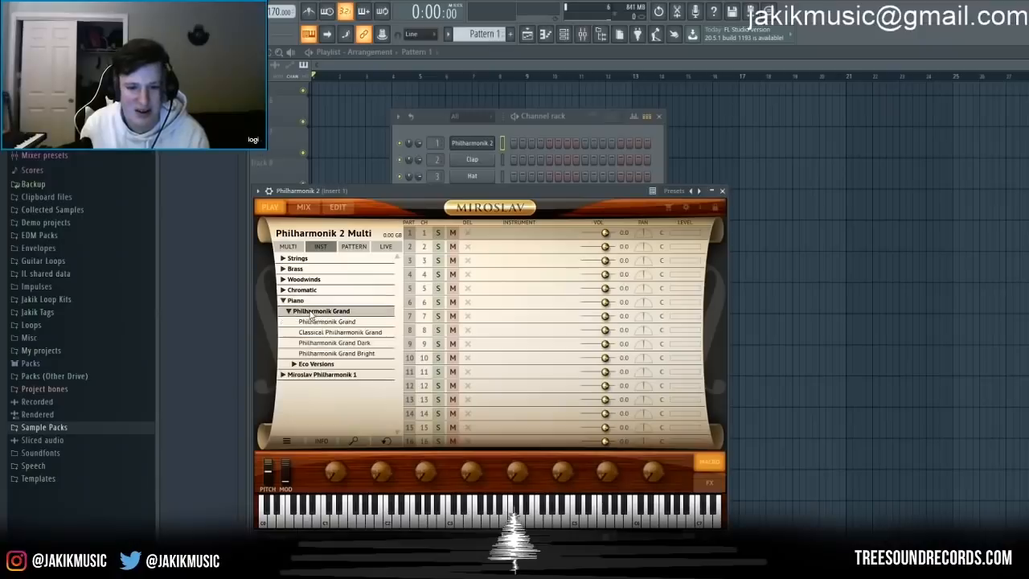
double_click(330, 343)
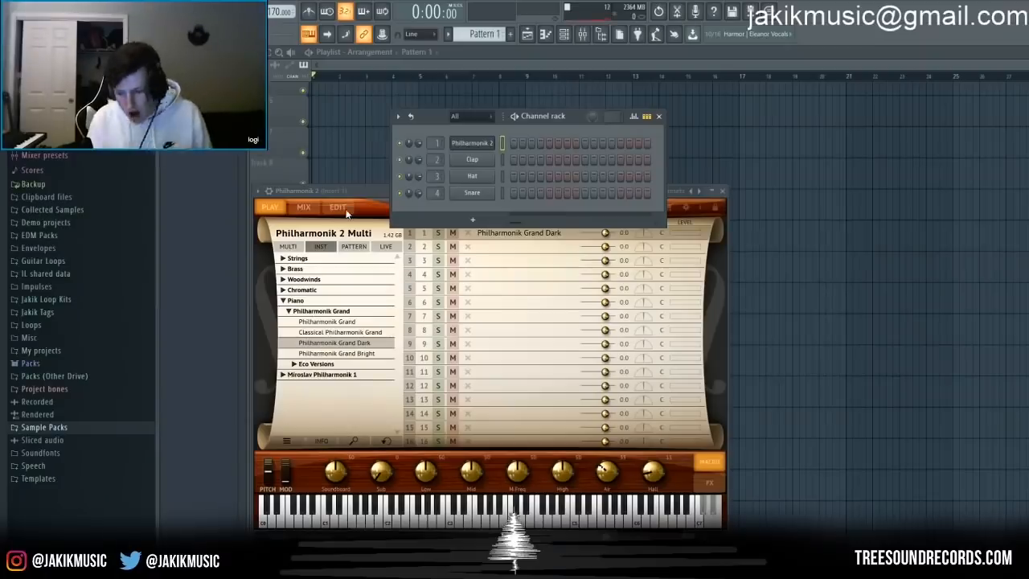
left_click(370, 195)
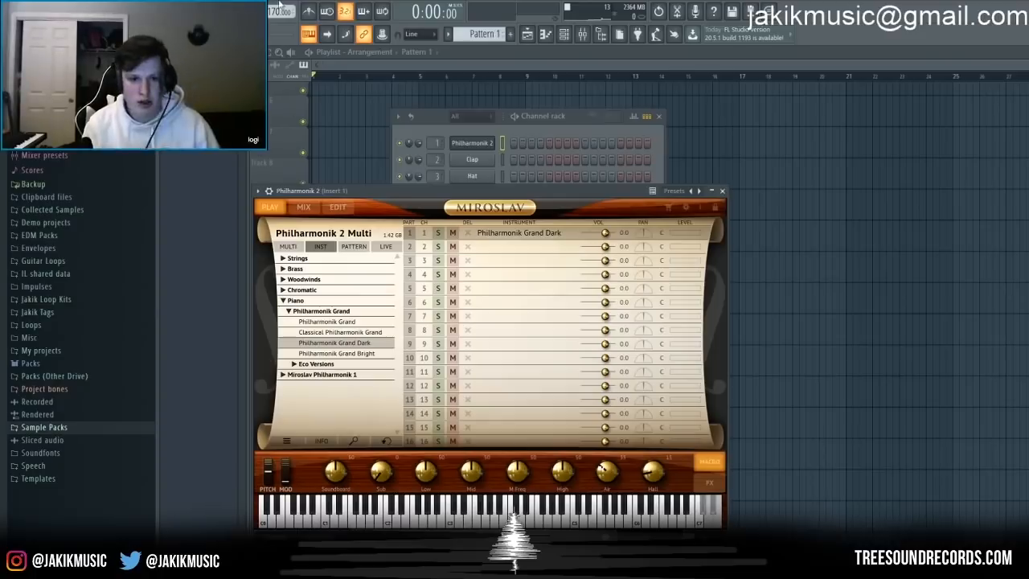
Step: Open the piano roll of the Philharmonik 2 channel and add a half-bar E4 note at the start of bar 1
right_click(487, 143)
left_click(502, 152)
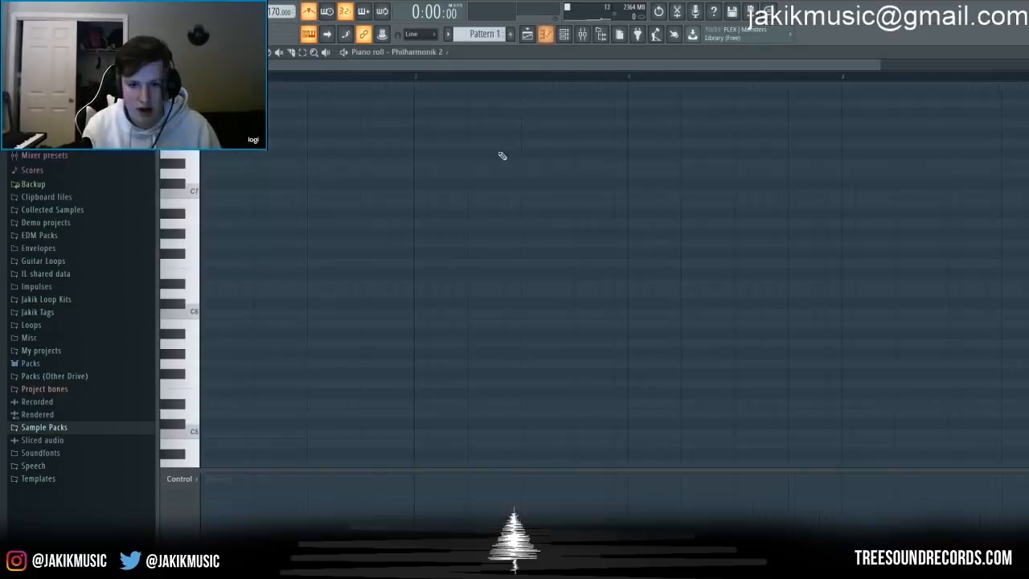
scroll(314, 328, "down", 3)
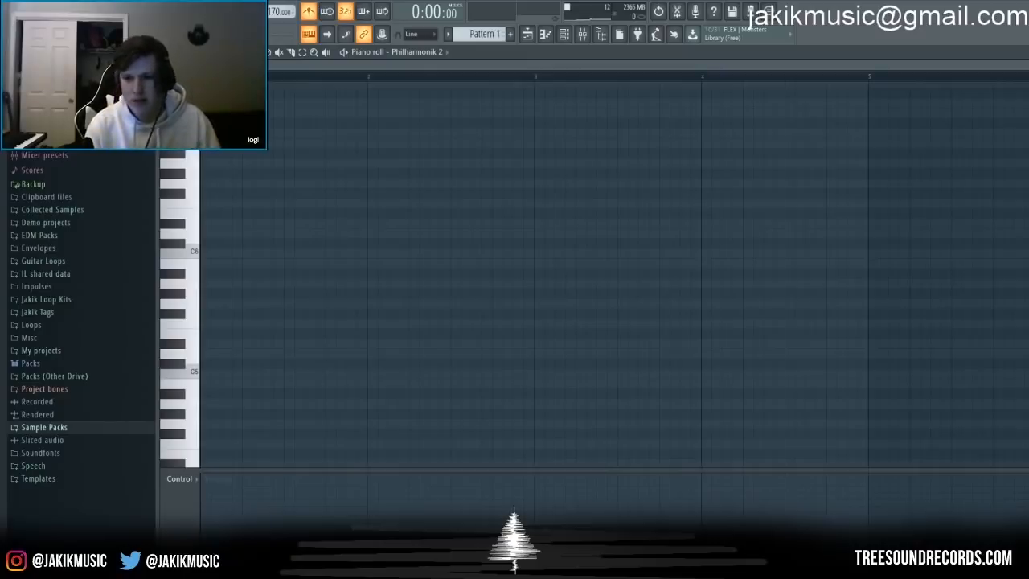
scroll(671, 80, "up", 3)
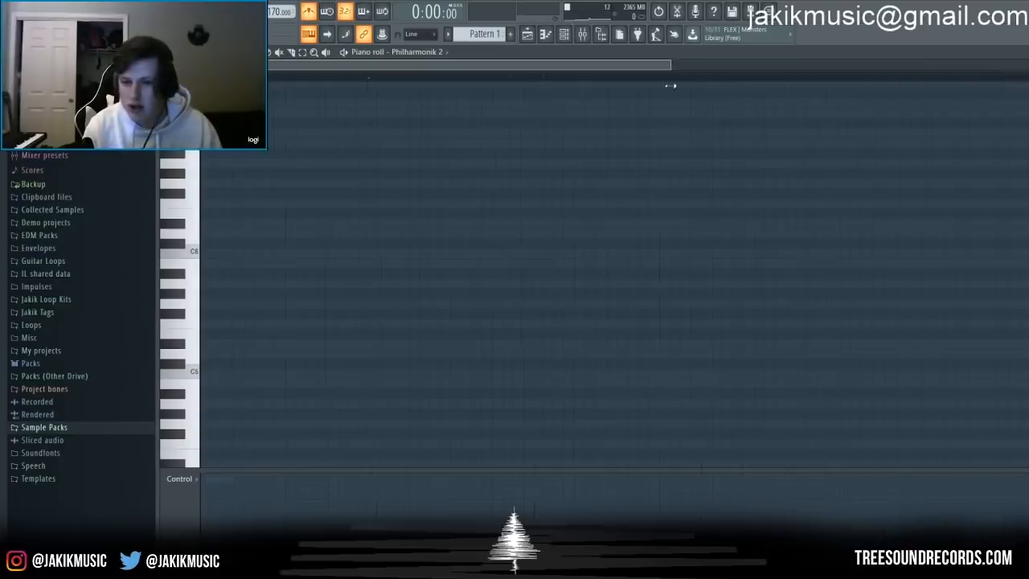
scroll(346, 296, "down", 4)
left_click(213, 365)
left_click_drag(231, 364, 318, 364)
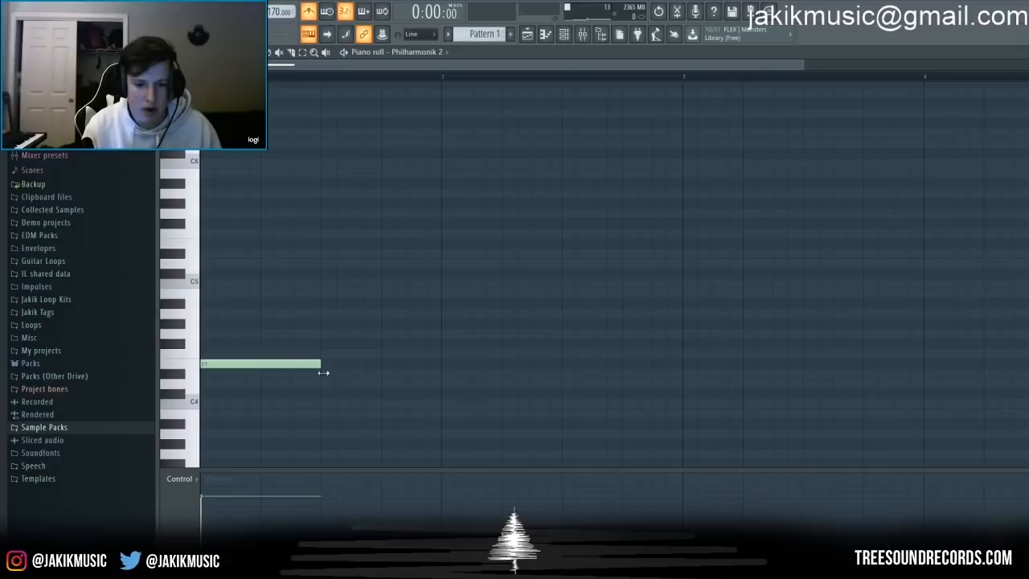
Step: Shorten the E4 note and add D4 and A3 notes after it, extending the A3 to the start of bar 3
scroll(800, 71, "down", 2)
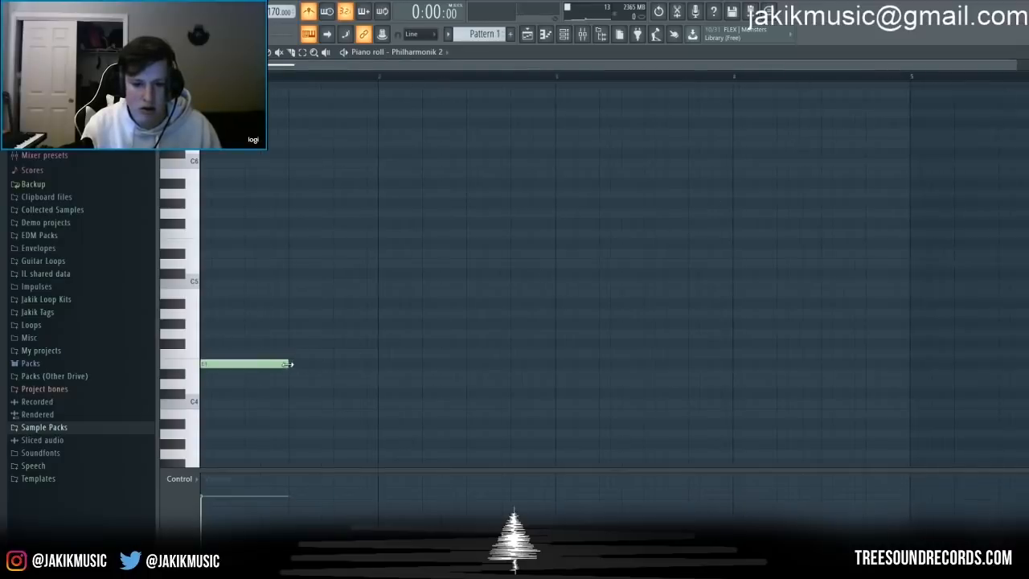
left_click(267, 382)
scroll(318, 387, "down", 3)
left_click_drag(329, 337, 334, 314)
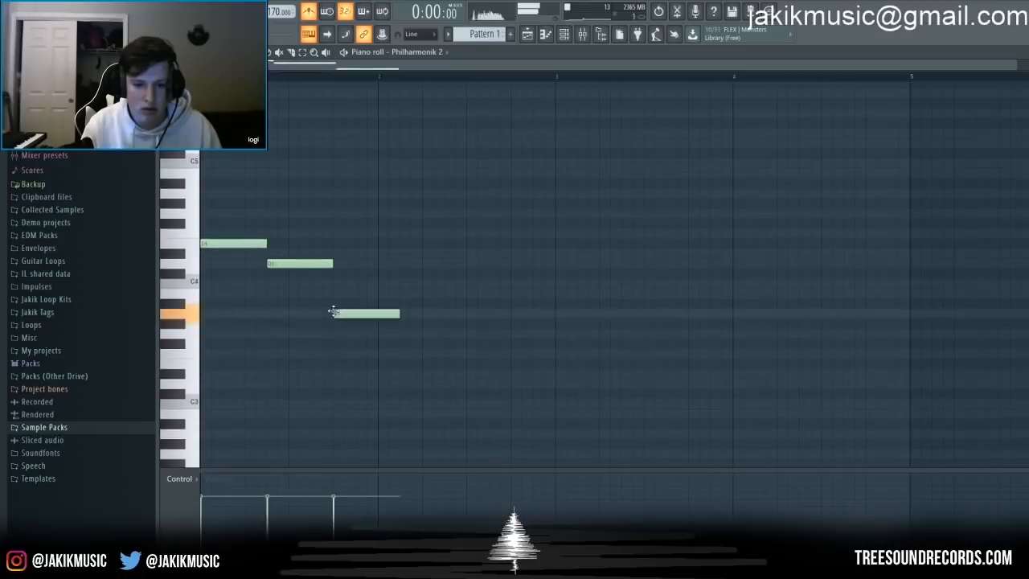
left_click_drag(408, 316, 552, 314)
key("space")
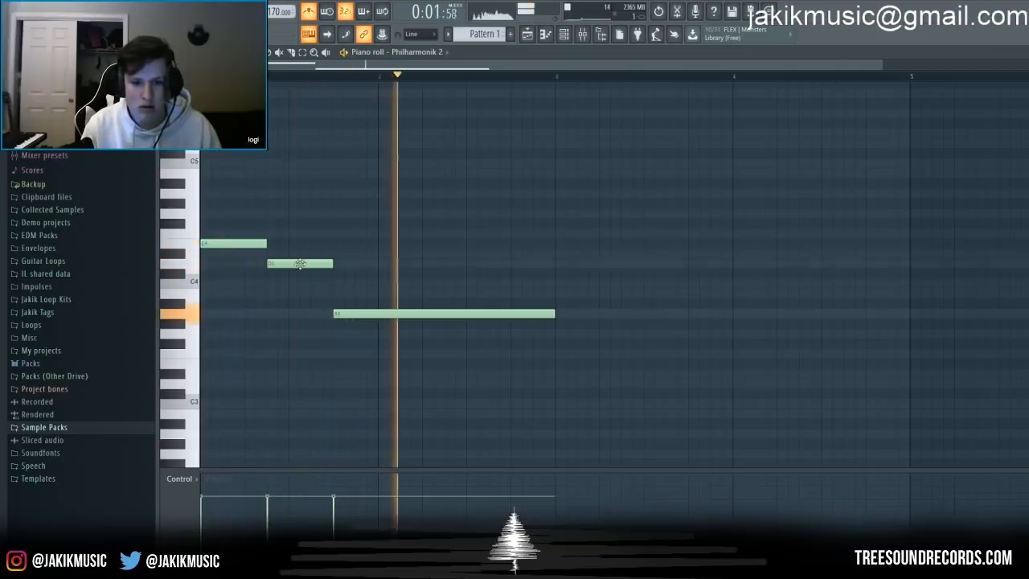
Step: Continue the bass line from bar 3 with A3, B3 and C4 notes, extending the C4 to the start of bar 5
left_click(562, 314)
left_click(626, 294)
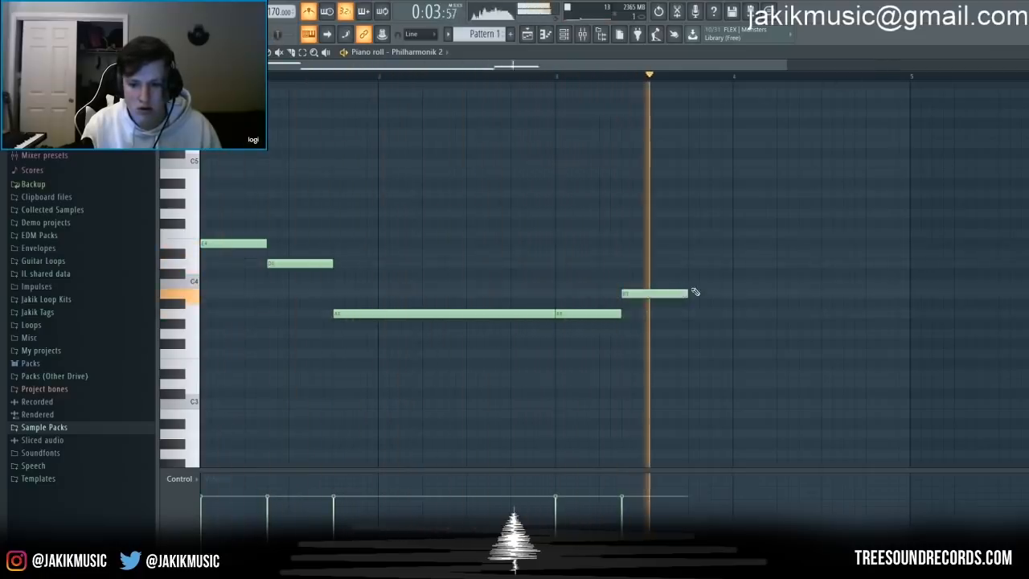
left_click(693, 283)
left_click_drag(751, 283, 909, 283)
key("space")
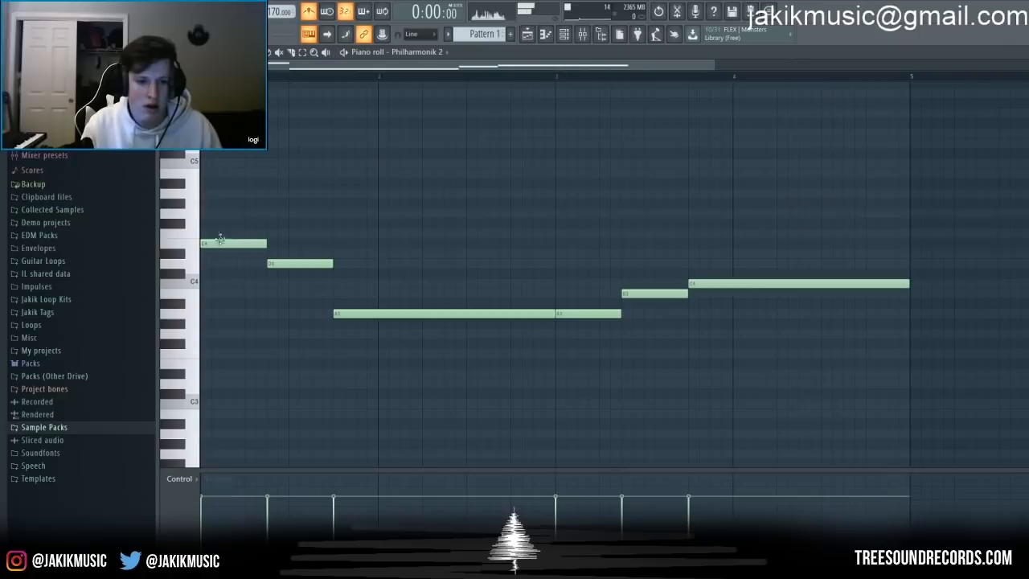
Step: Stack G4 and B4 above the opening E4, and F#4, A4, C5 and E5 above the D4, auditioning the chords
left_click(219, 213)
left_click(220, 173)
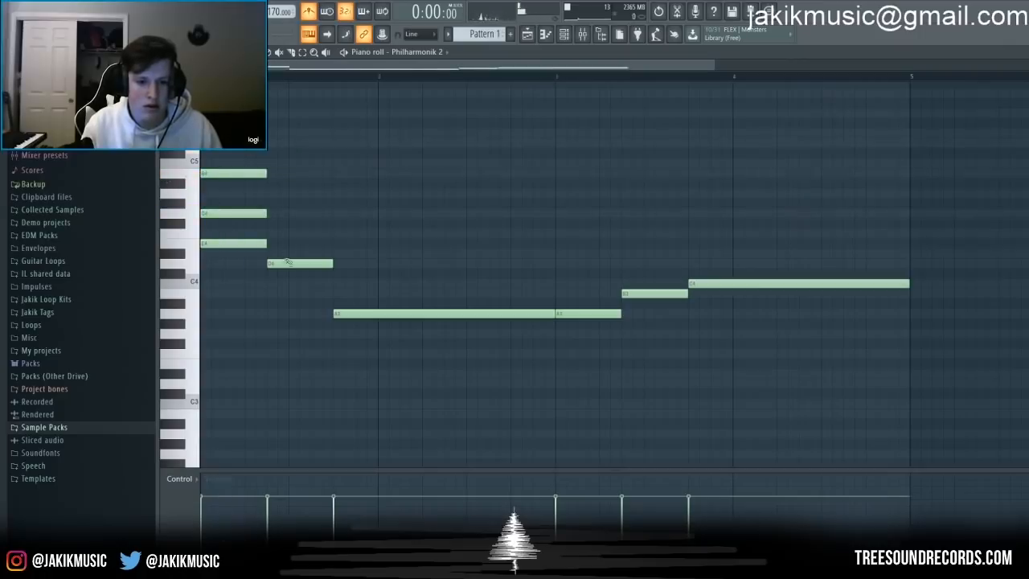
left_click_drag(273, 232, 273, 222)
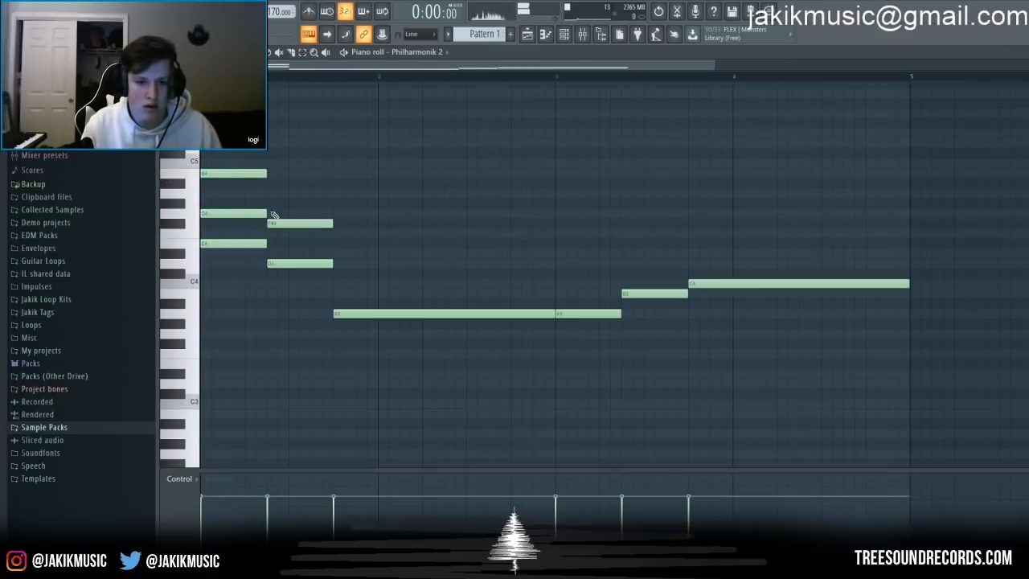
left_click(273, 193)
left_click(272, 162)
left_click_drag(273, 134, 273, 123)
key("space")
key("space")
Step: Build the third chord by adding E4, G4 and C5 above the long A3, leaving out the trial C4
left_click(336, 283)
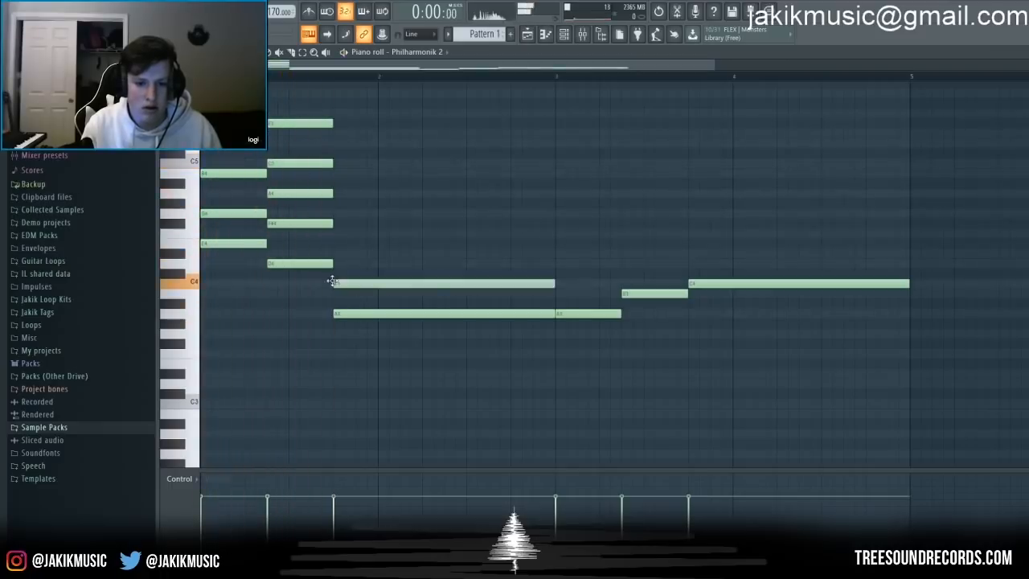
left_click(336, 244)
left_click(339, 213)
left_click_drag(338, 183, 334, 163)
key("space")
right_click(351, 286)
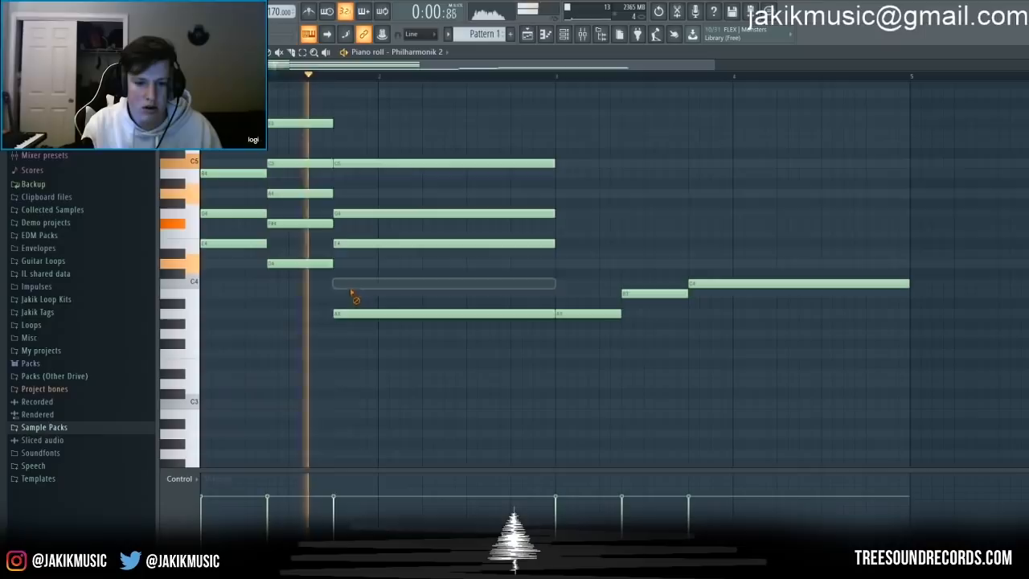
Step: Add E4, G4 and C5 above the A3 note at bar 3
left_click(558, 243)
key("space")
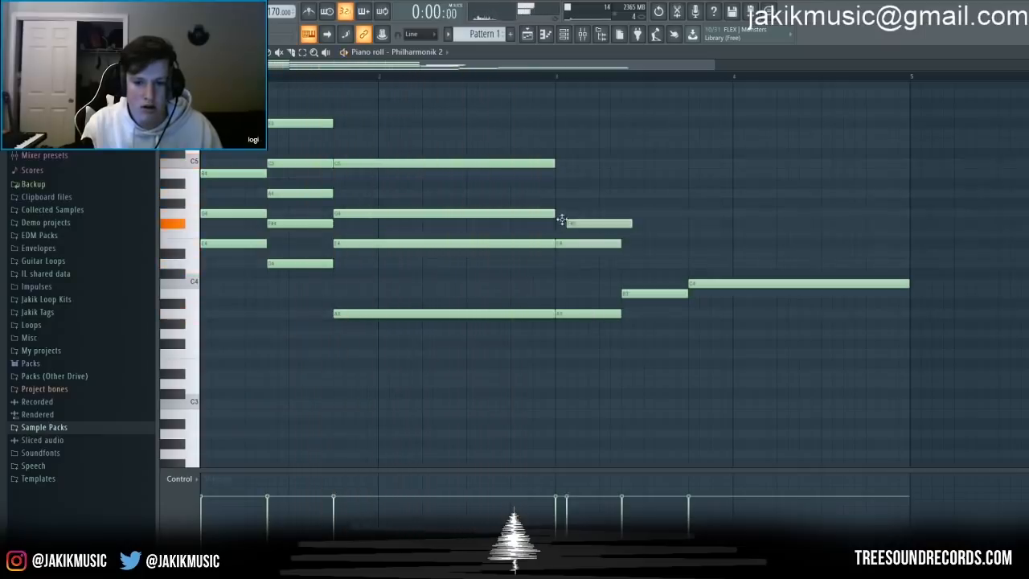
left_click(558, 213)
left_click(563, 164)
Step: Delete the B3 and C4 bass notes after bar 3 and extend the bar 3 chord to the start of bar 5
right_click(690, 283)
right_click(675, 294)
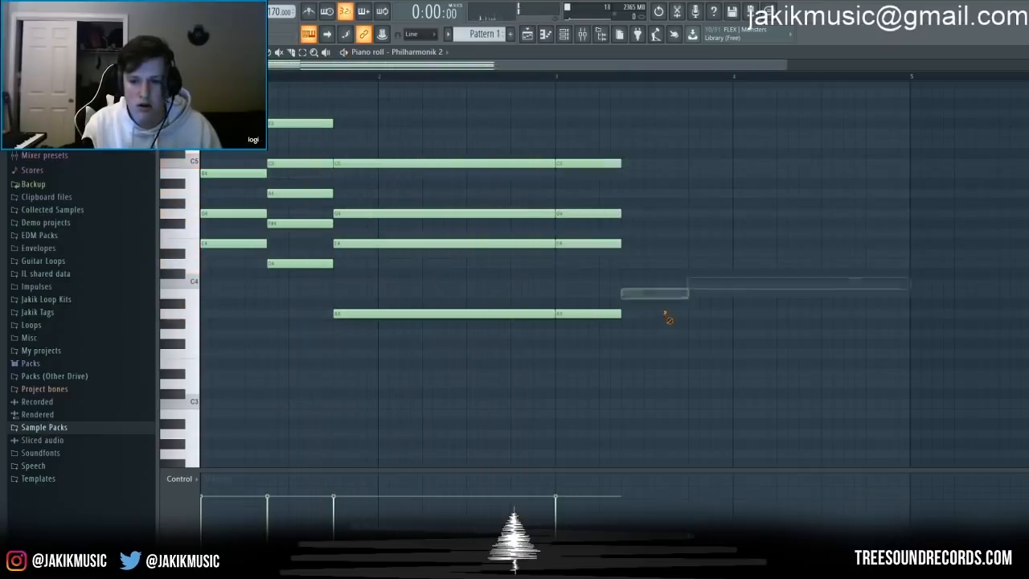
left_click_drag(580, 127, 630, 371)
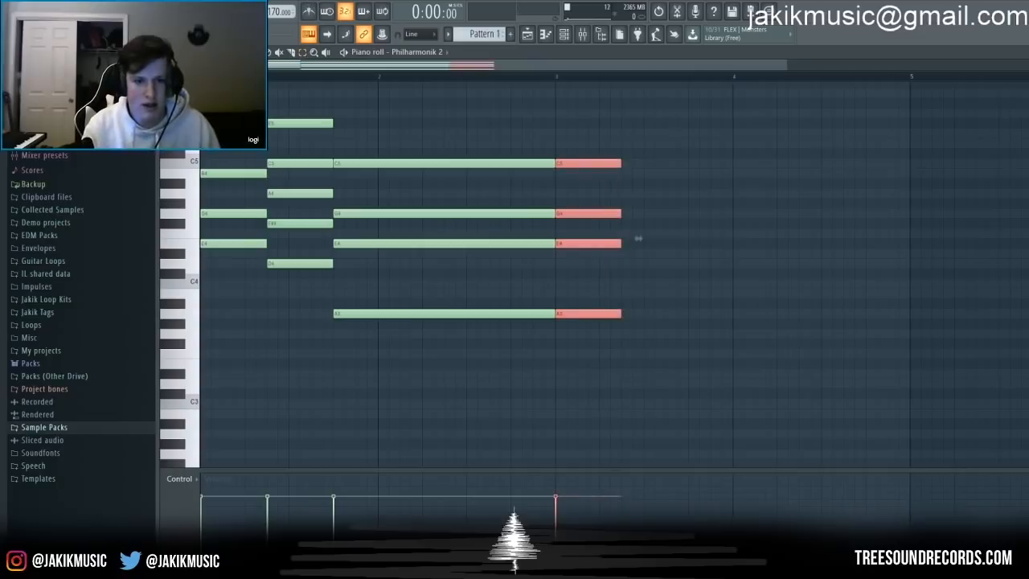
left_click_drag(620, 163, 907, 182)
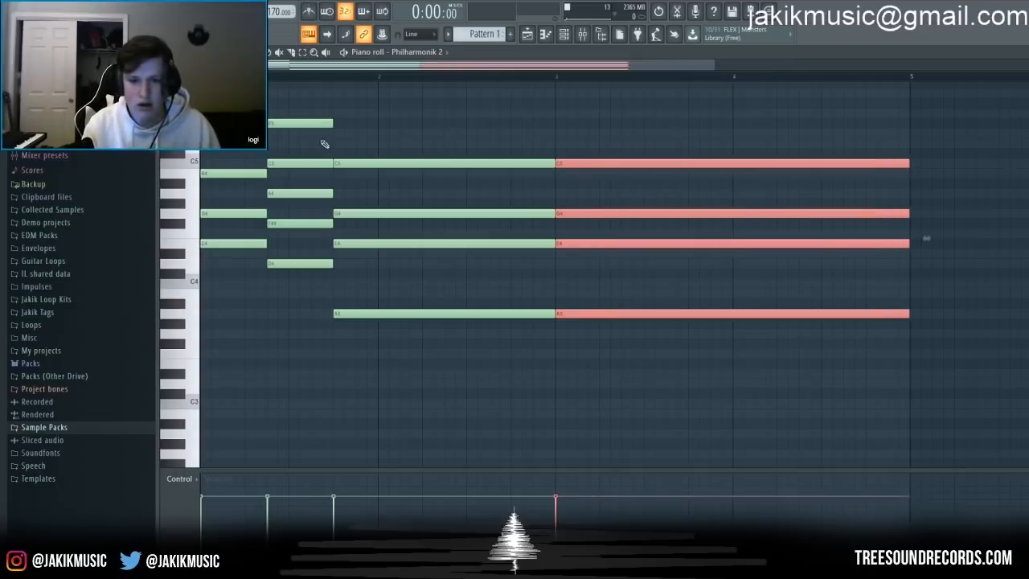
Step: Remove the C5 from the second chord and duplicate the whole four-bar progression into bars 5 to 8
right_click(305, 163)
key("space")
left_click_drag(718, 65, 962, 92)
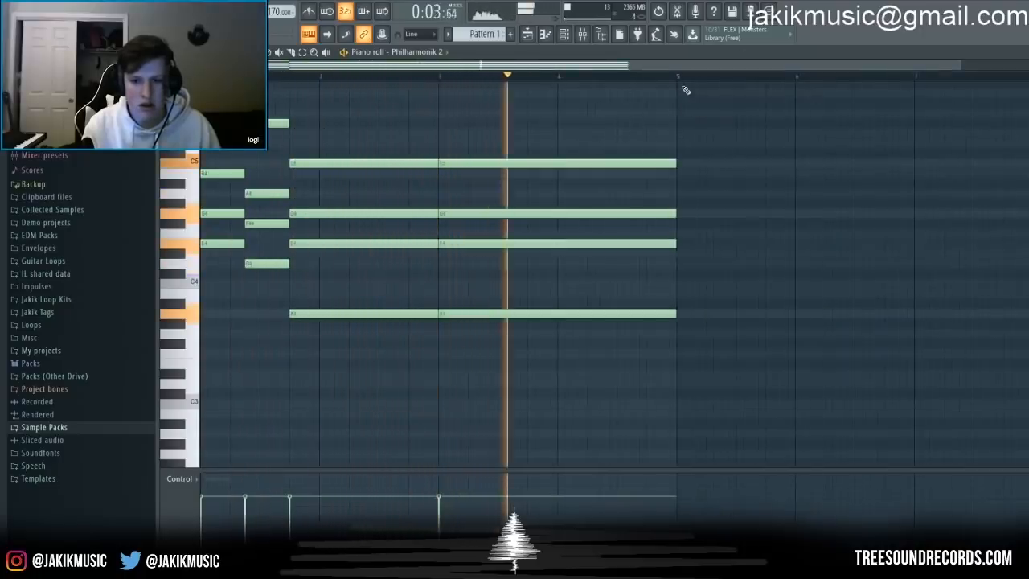
key("ctrl+a")
key("ctrl+b")
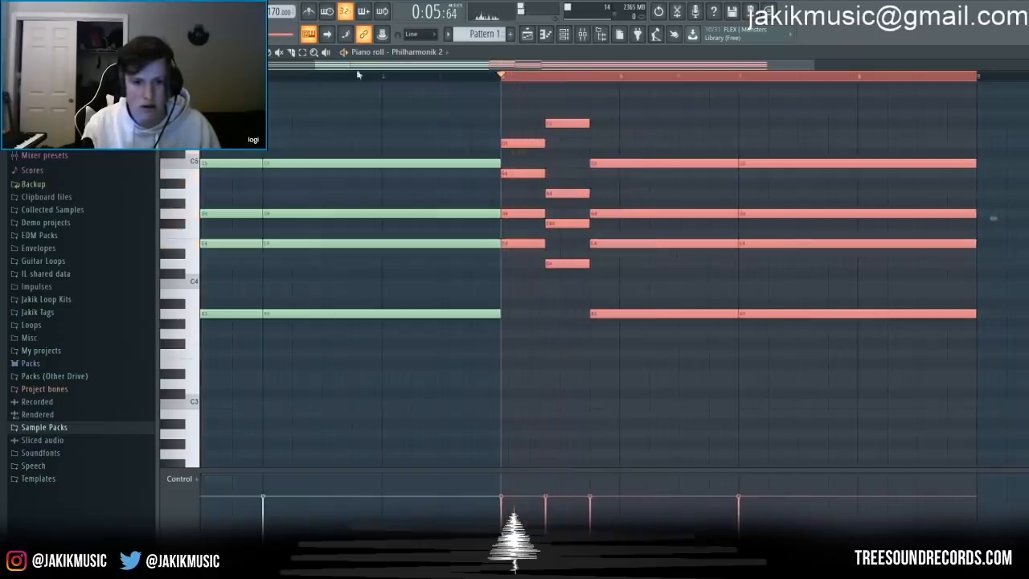
left_click_drag(315, 67, 202, 67)
key("ctrl+d")
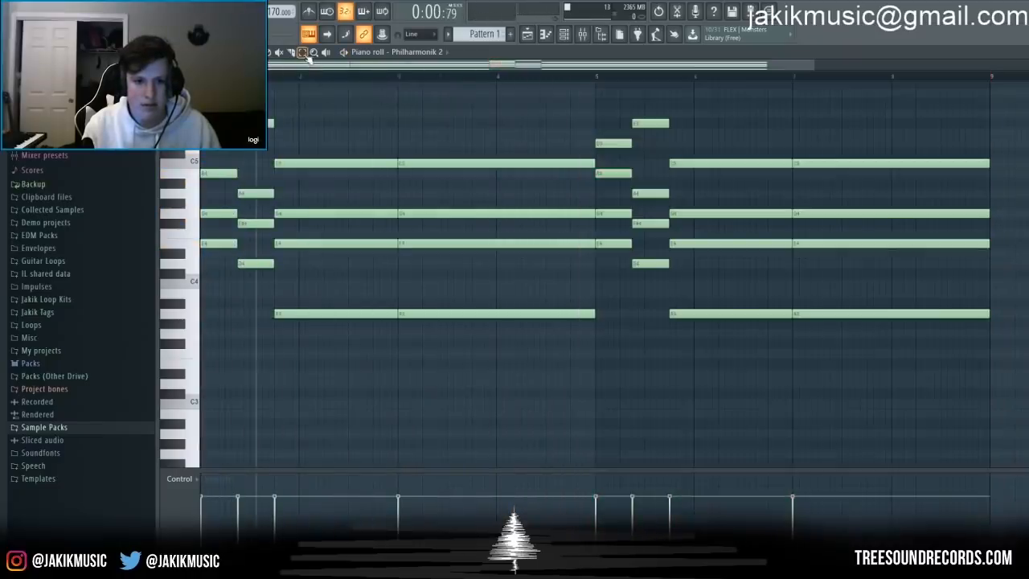
Step: Transpose the two short chords at bar 5 down seven semitones, and raise the first chord's C4 to C5 and the second's G3 to F#4
left_click_drag(614, 109, 638, 277)
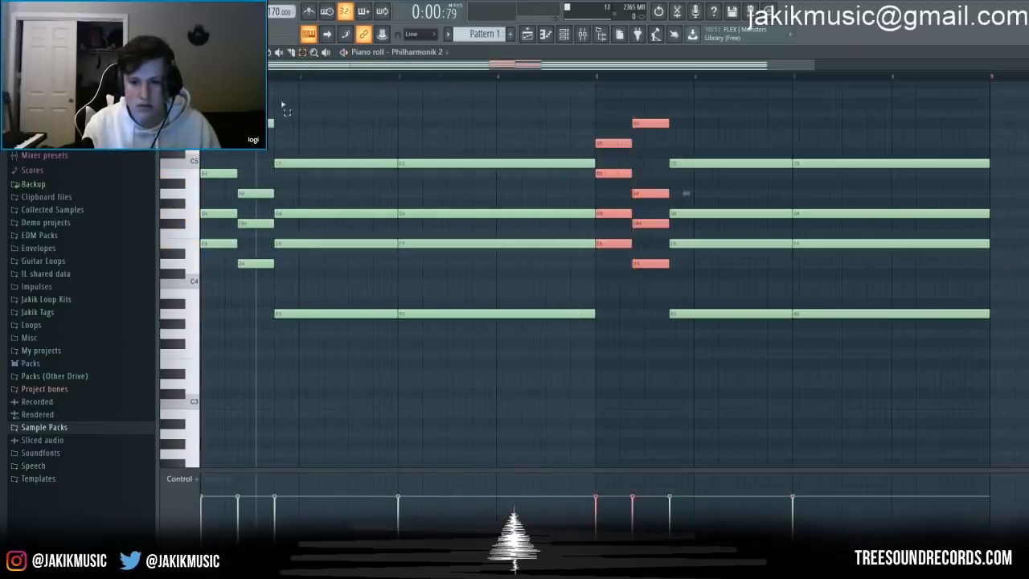
left_click_drag(596, 242, 616, 321)
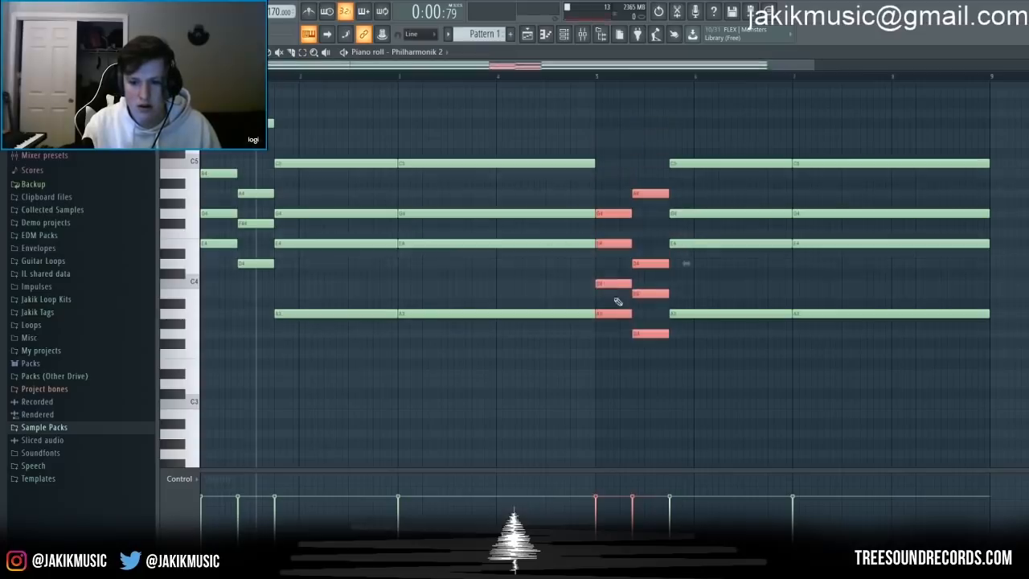
left_click(597, 273)
left_click_drag(616, 285, 618, 164)
left_click_drag(648, 335, 632, 225)
Step: Audition from bar 5 and add D5 on top of the second chord and a short E5 on top of the third
key("space")
left_click(603, 78)
key("space")
left_click(642, 143)
left_click(682, 123)
Step: Replace the A3 bass under the last two chords with C4 and continue the top E5 over them, both up to bar 9
right_click(727, 313)
left_click(679, 283)
left_click(816, 292)
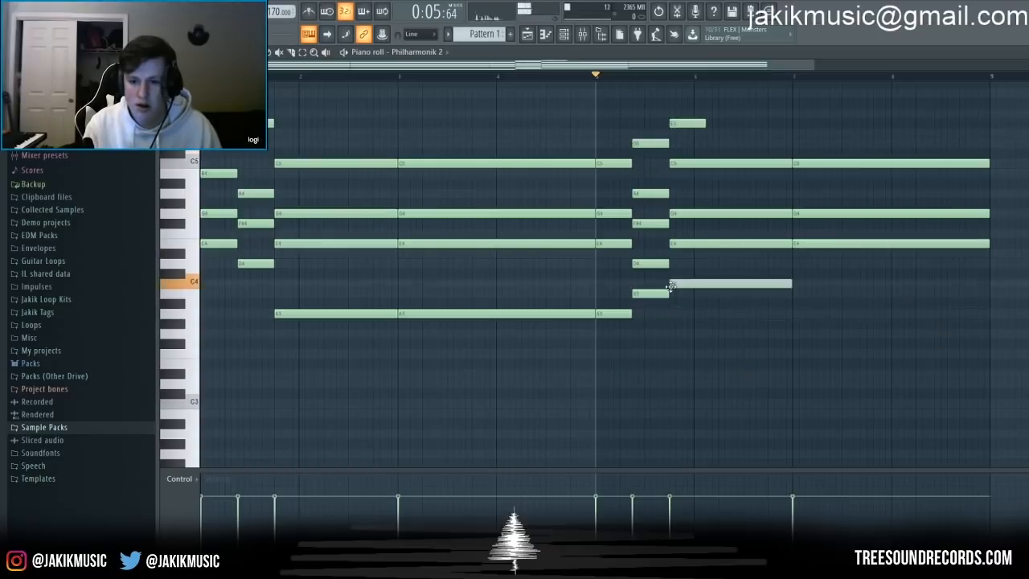
left_click_drag(815, 292, 797, 282)
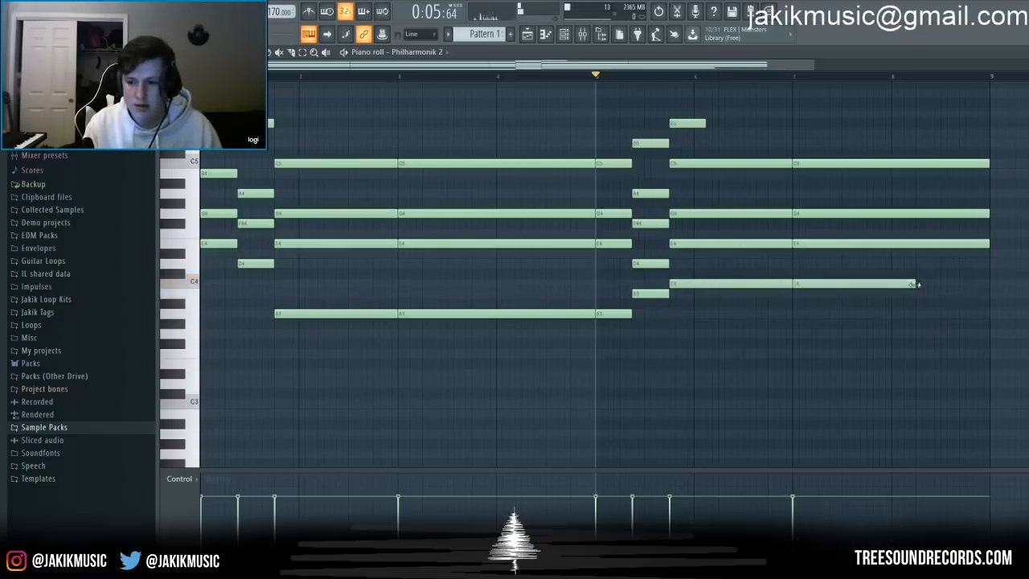
left_click_drag(920, 283, 987, 288)
key("space")
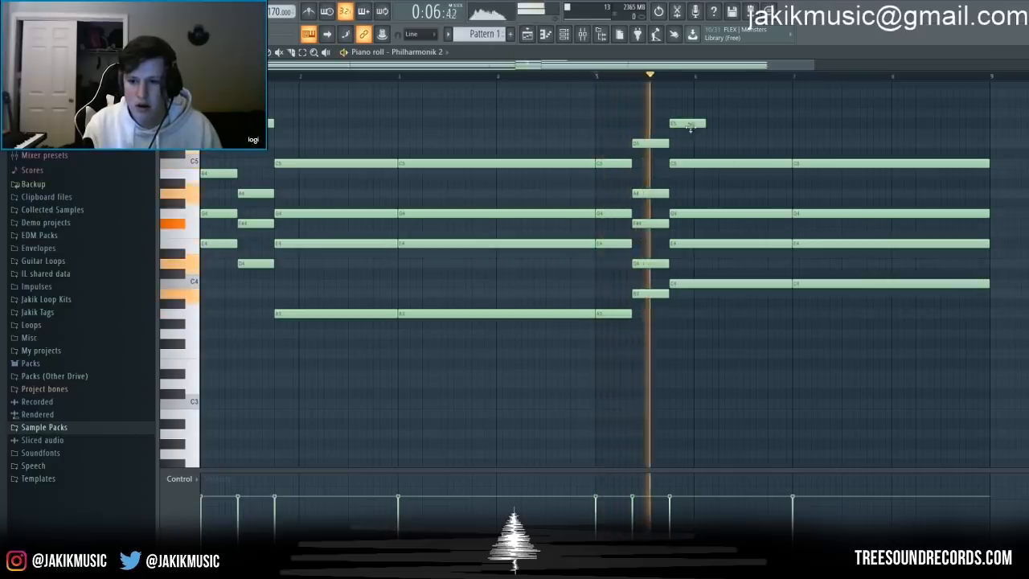
left_click_drag(705, 123, 975, 131)
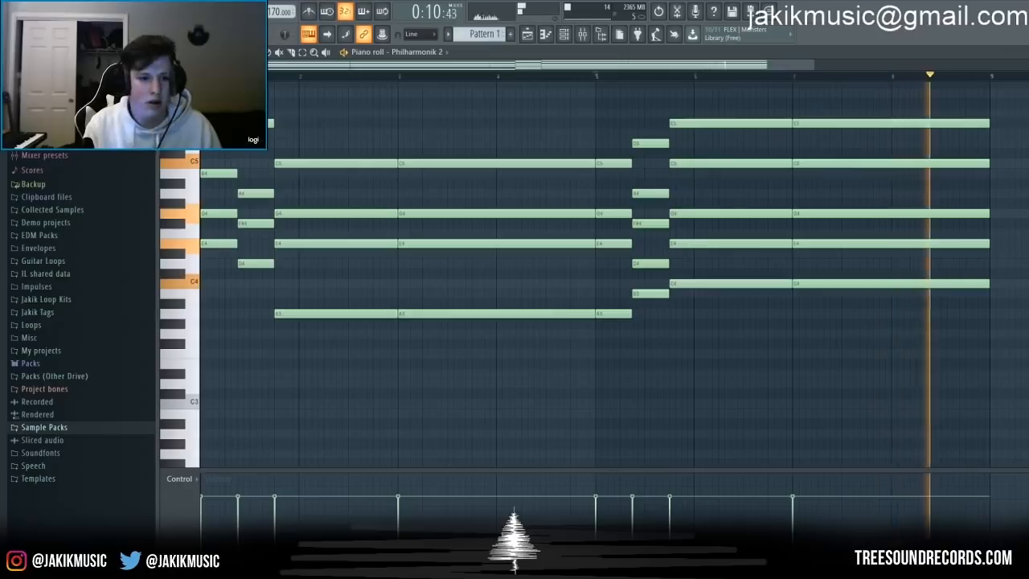
Step: Reopen the Philharmonik 2 piano roll and add a short A5 melody note above the second chord in bar 1
left_click(528, 36)
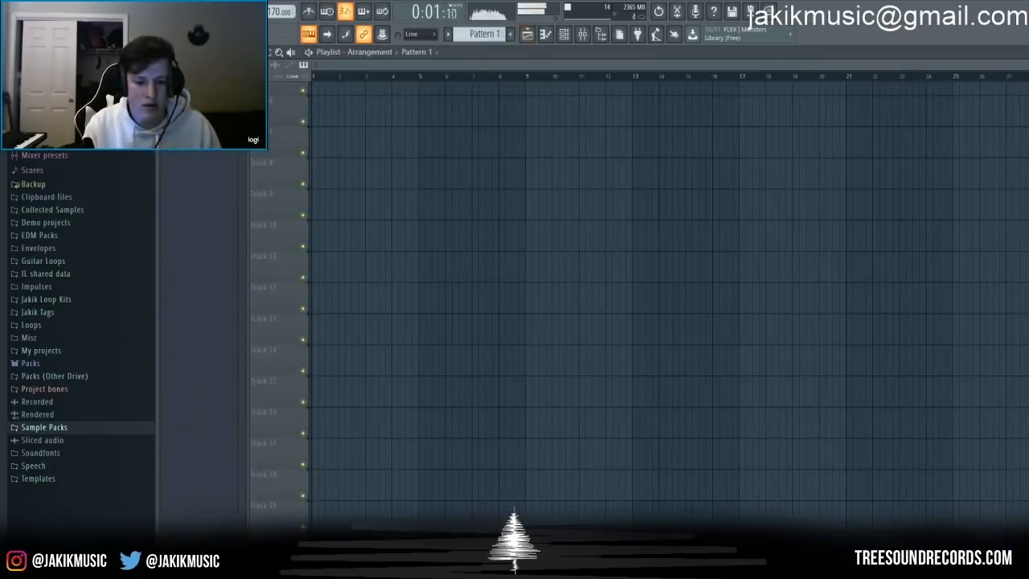
left_click(563, 34)
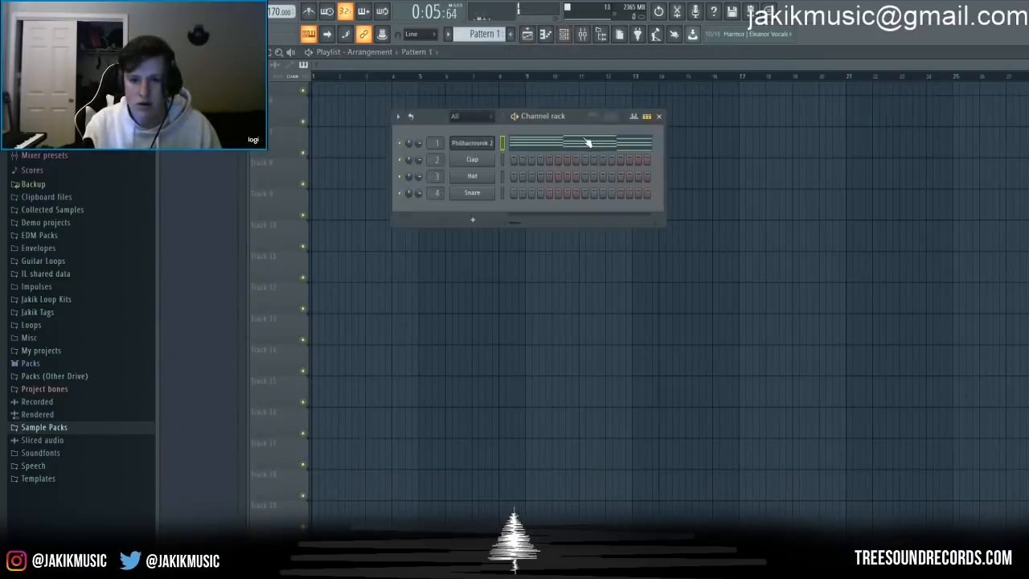
left_click(586, 142)
left_click(211, 164)
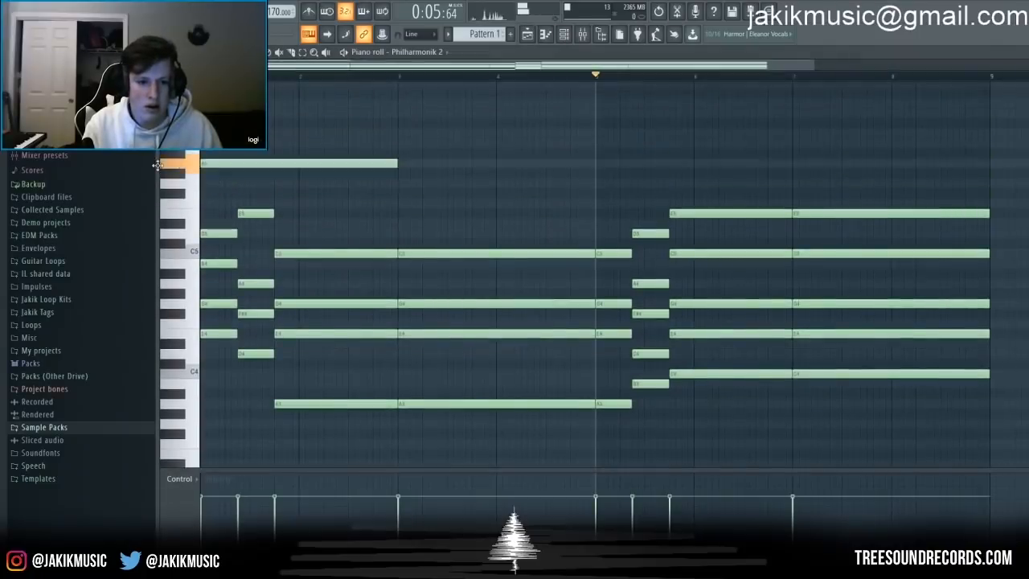
left_click_drag(407, 175, 239, 169)
right_click(236, 165)
left_click(243, 164)
Step: Add a G5 melody note above the third chord, extended to bar 3, and remove the E5 from the second chord
left_click(281, 183)
key("space")
right_click(255, 213)
mouse_move(308, 184)
left_mouse_down()
mouse_move(425, 183)
mouse_move(397, 184)
left_mouse_up()
left_click(420, 184)
right_click(419, 184)
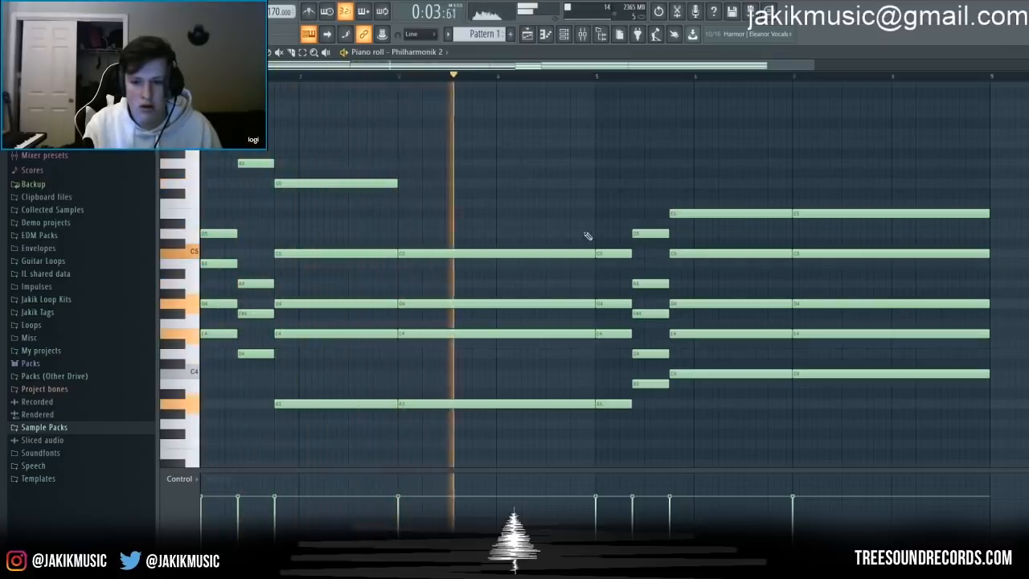
Step: Remove the C5 from the held chord at bar 3 and redraw its G4 to last from bar 3 to bar 5
right_click(492, 253)
right_click(478, 304)
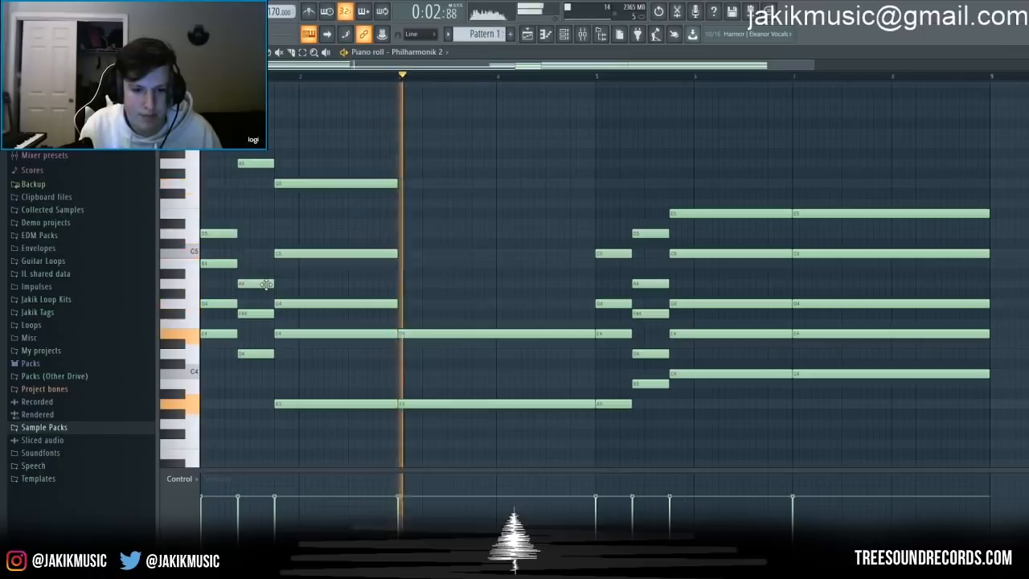
left_click(437, 304)
left_click_drag(436, 304, 402, 304)
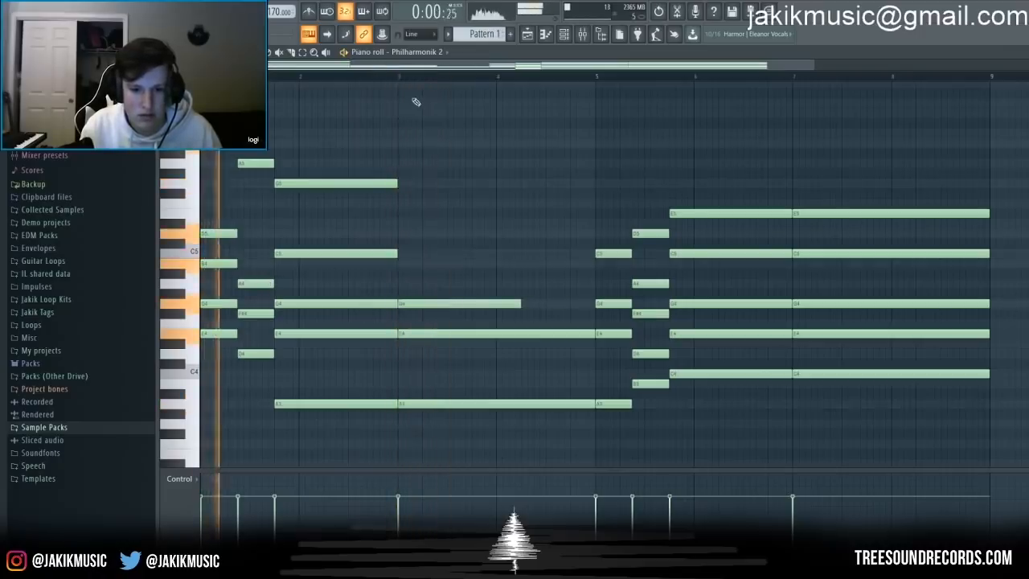
left_click(399, 77)
left_click_drag(523, 305, 593, 305)
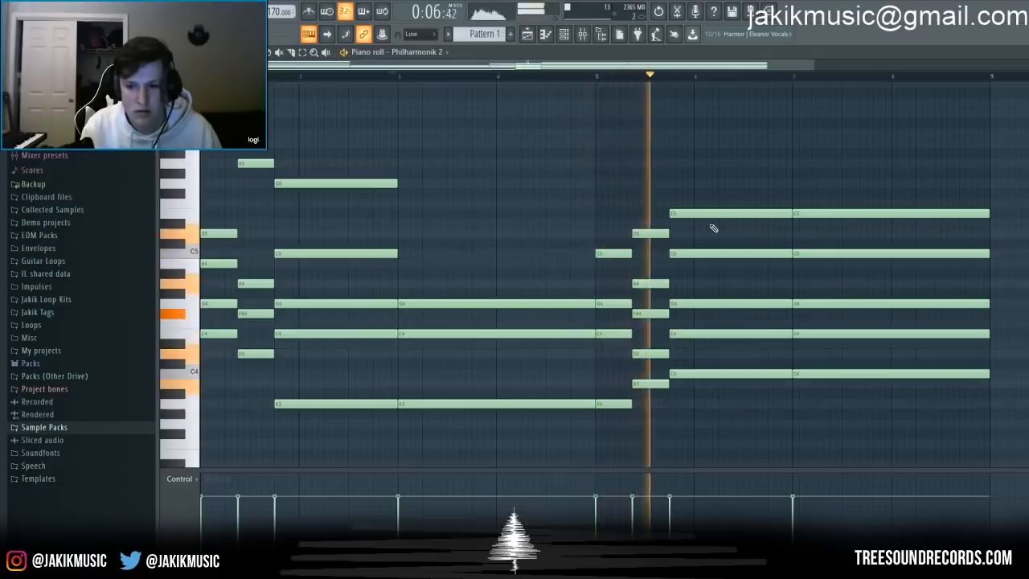
Step: Delete the held chord from bar 7 to bar 9 and the remaining notes held from bar 3 to bar 5
right_click(805, 213)
right_click(812, 253)
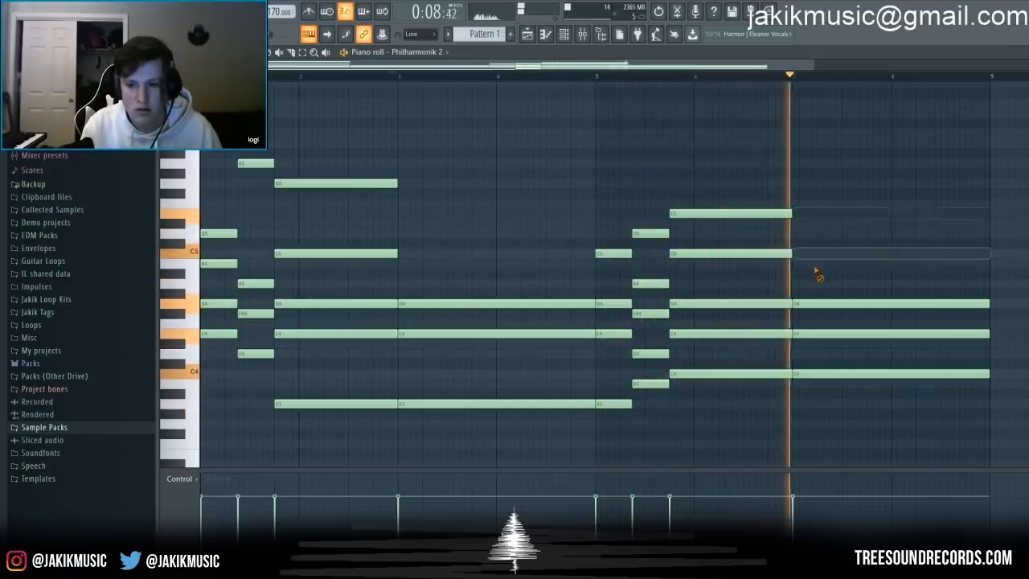
right_click(827, 303)
right_click(836, 334)
right_click(849, 374)
key("space")
right_click(426, 304)
right_click(424, 334)
right_click(420, 404)
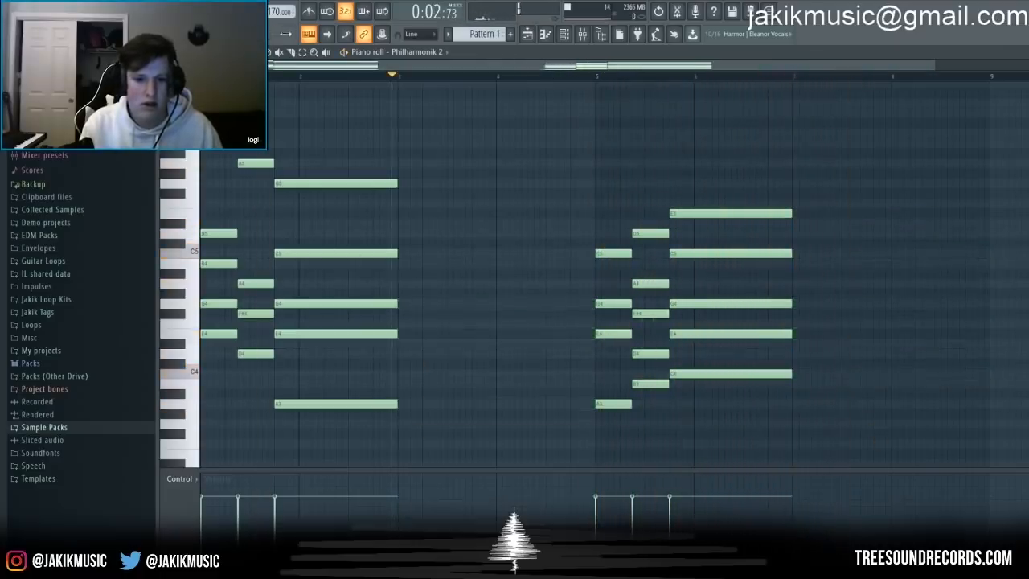
Step: Extend the third chord with its melody note up to bar 5 and the final chord up to bar 9, and play the pattern
left_click(309, 51)
left_click_drag(362, 171, 372, 440)
key("ctrl+l")
left_click_drag(667, 203, 769, 415)
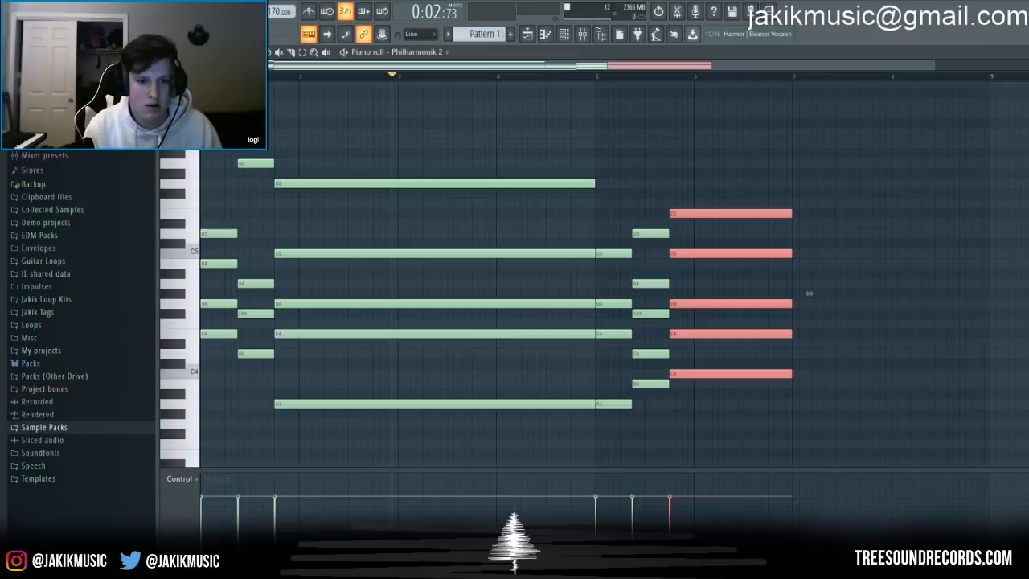
left_click_drag(793, 213, 989, 213)
left_click(286, 76)
key("space")
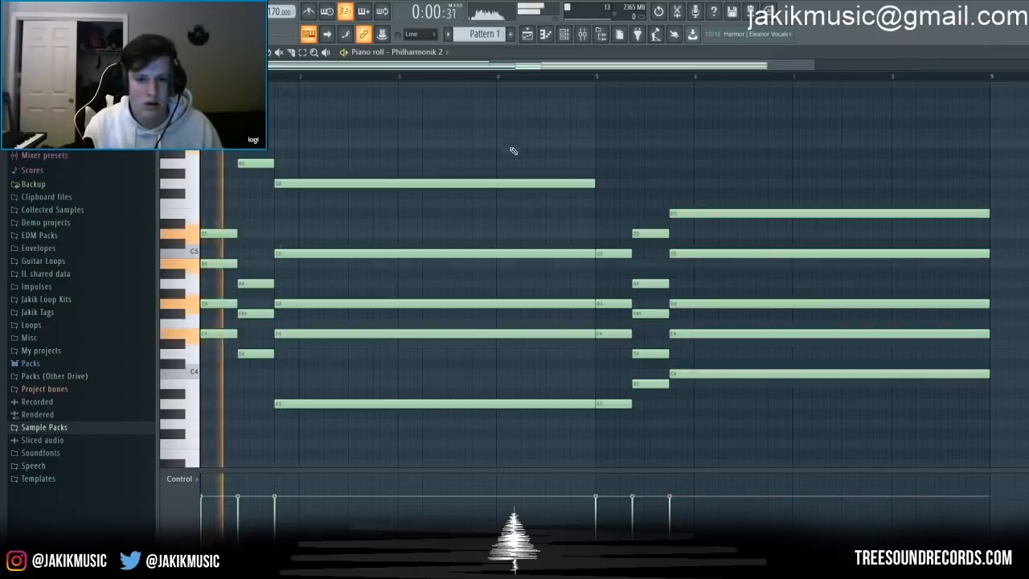
Step: Add melody notes over the second half: G5 at bar 5, D6 above the next chord and B5 held over the final chord
left_click(607, 184)
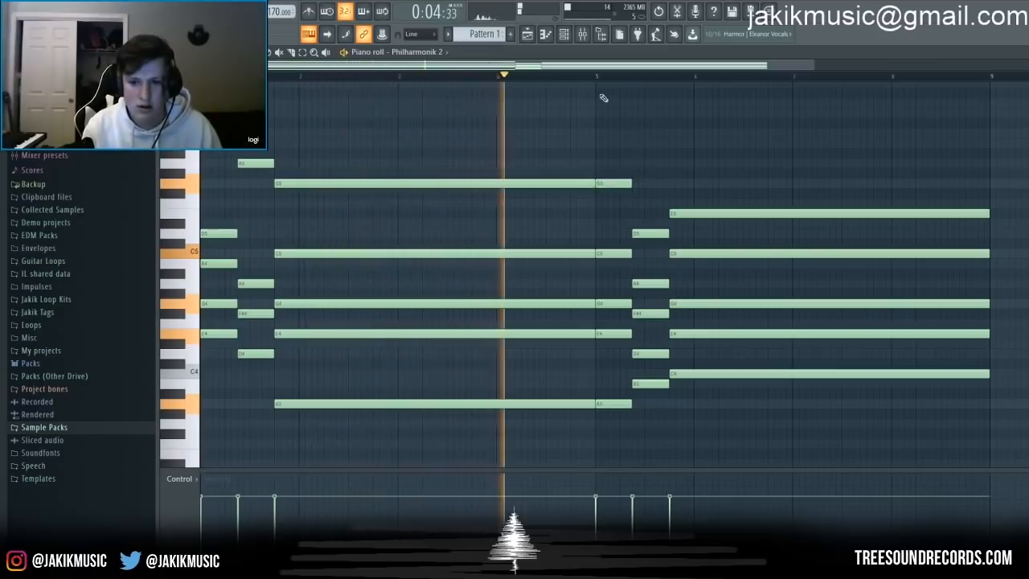
left_click(650, 142)
key("space")
left_click_drag(655, 143, 655, 110)
left_click(673, 142)
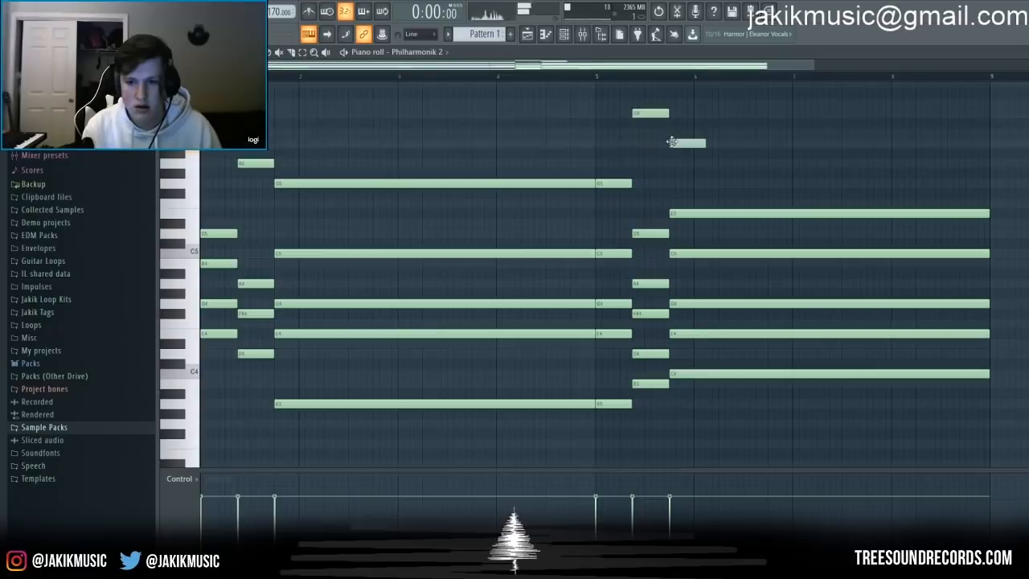
key("space")
left_click_drag(708, 142, 990, 144)
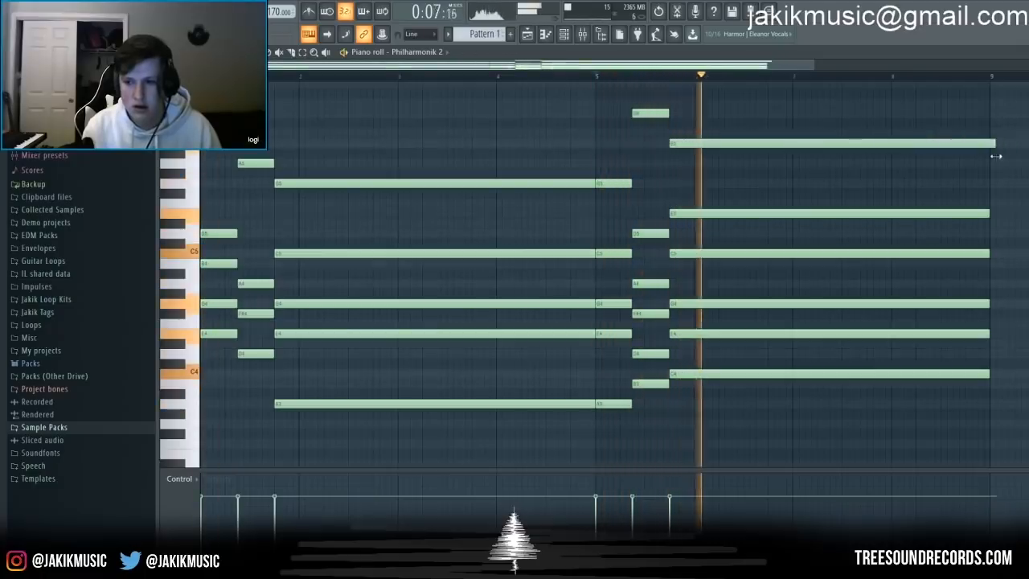
Step: Place Pattern 1 at bar 1 of the playlist and play it back
left_click(527, 35)
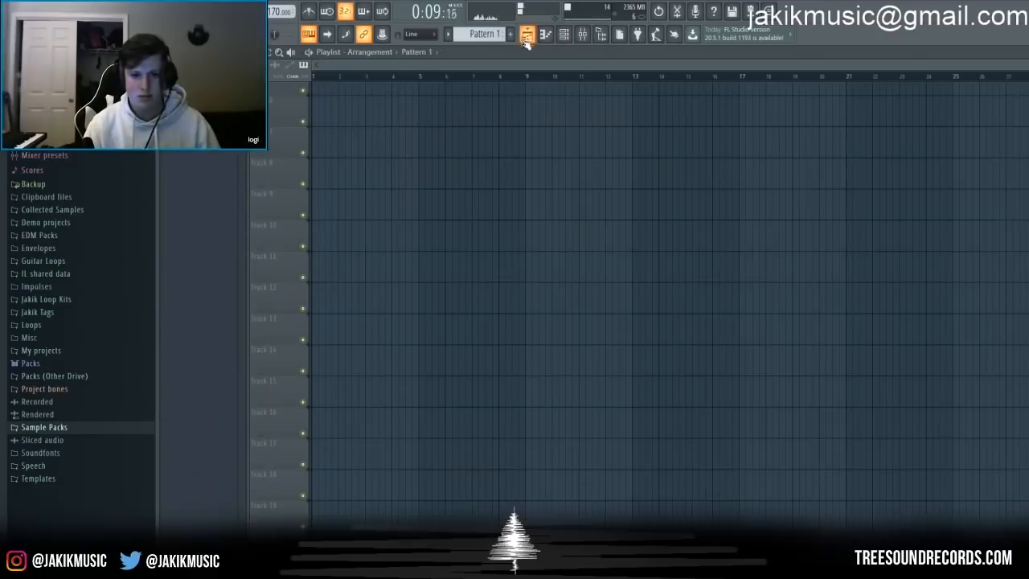
left_click_drag(419, 117, 314, 116)
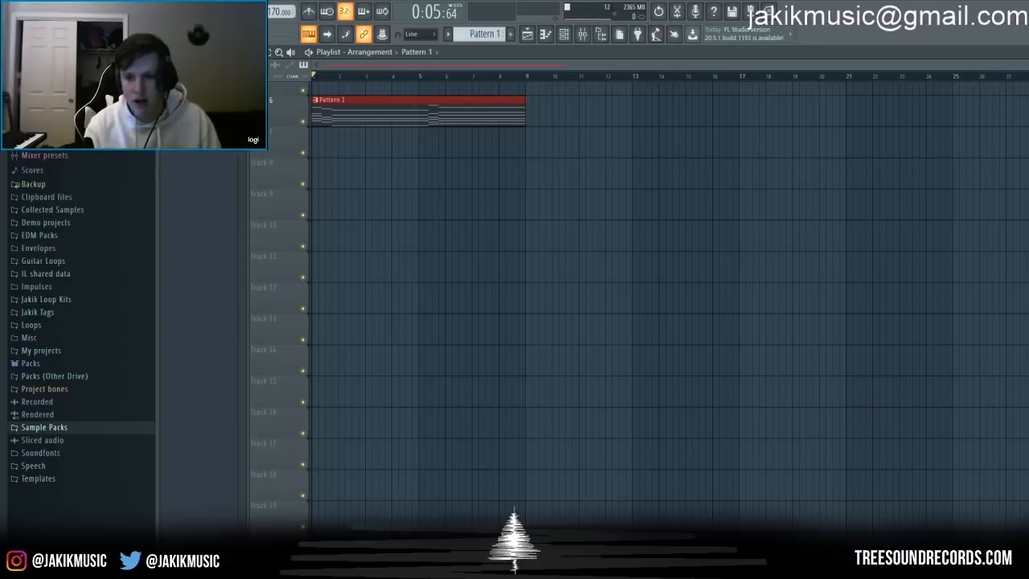
key("space")
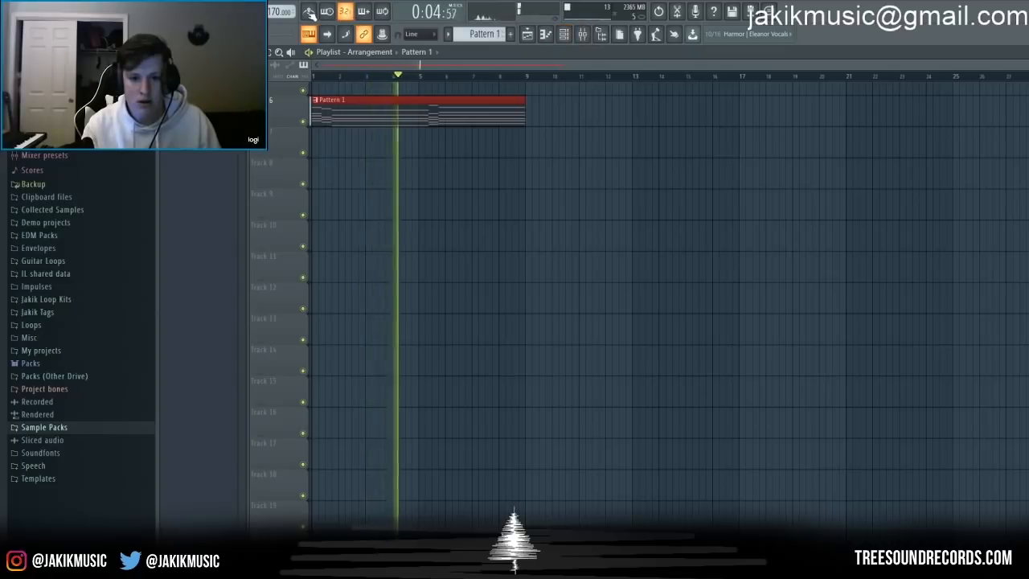
Step: Load Xpand!2 in place of the Clap channel with the Soft Finger Bass part from the basses
left_click(565, 35)
left_click(568, 146)
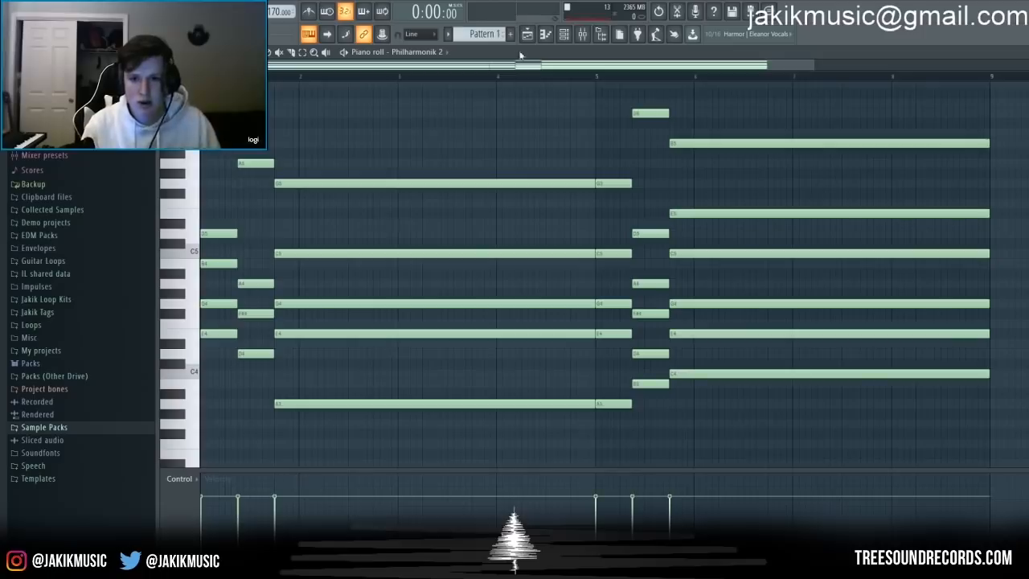
left_click(526, 34)
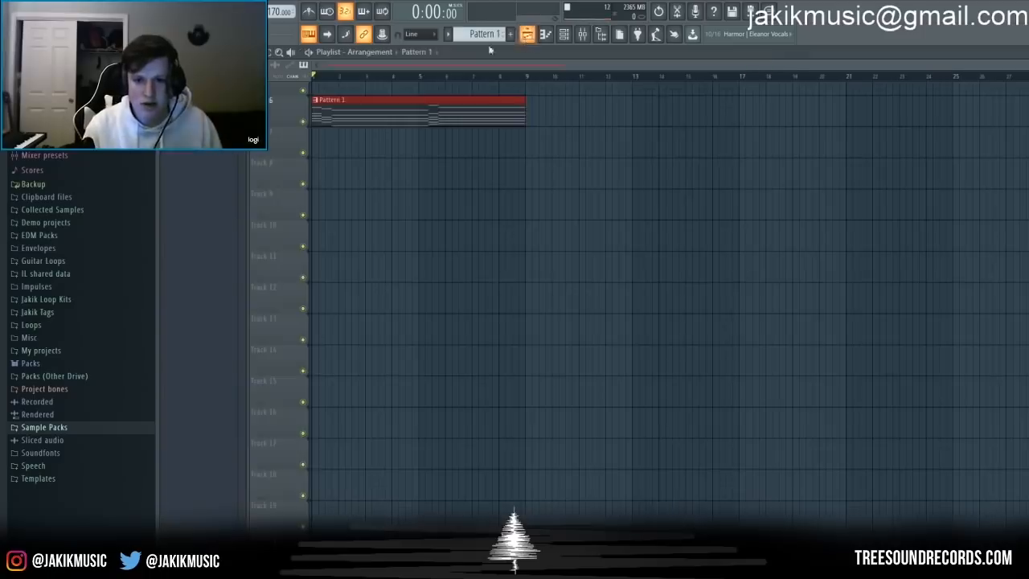
left_click(570, 35)
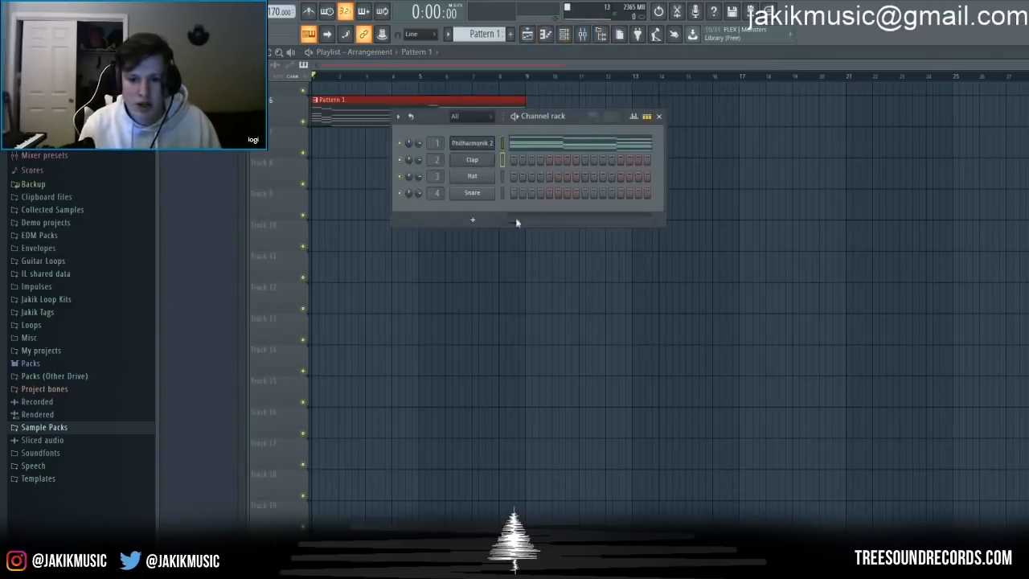
left_click(739, 206)
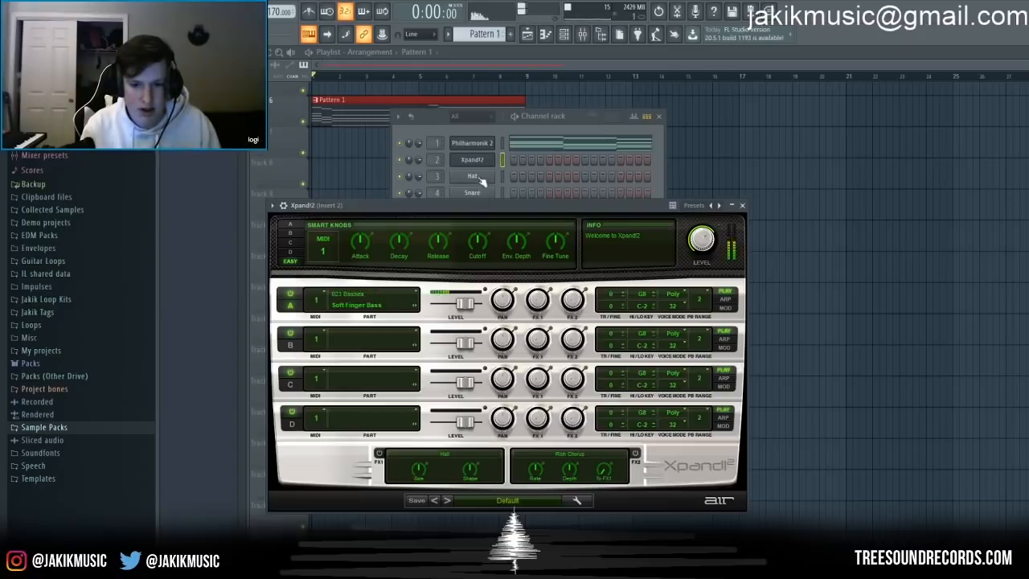
Step: Draw the Xpand!2 bass line under the chords with E3, D3, repeated A3, B3 and a C3 held up to bar 9
left_click(504, 160)
left_click(545, 35)
scroll(382, 295, "down", 3)
left_click(211, 184)
right_click(207, 184)
left_click(208, 304)
left_click_drag(520, 302, 240, 303)
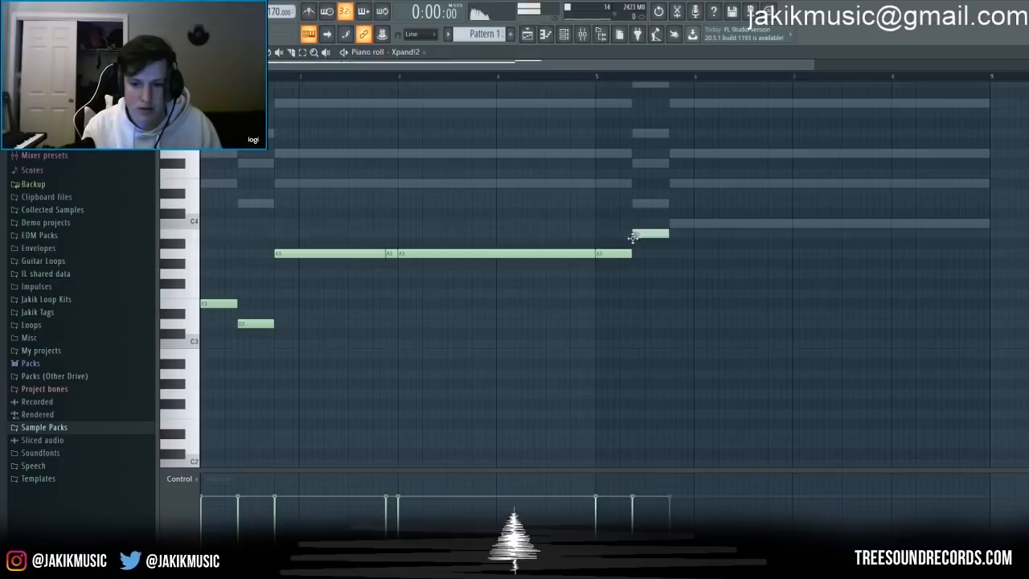
left_click_drag(714, 346, 988, 368)
Step: Slice the long C3 bass note at bar 7 and insert a short C3 just before the cut
left_click(569, 35)
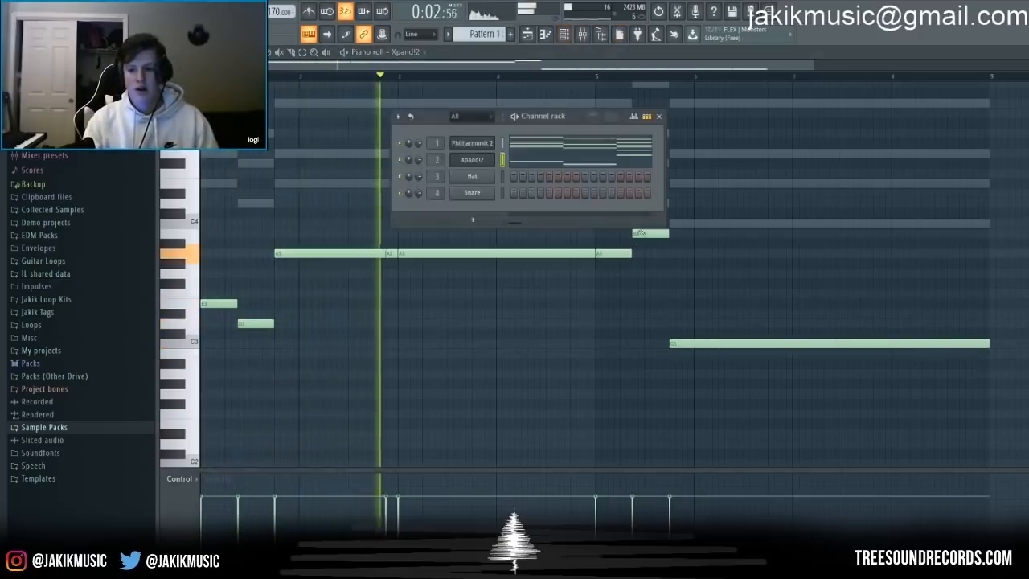
left_click(292, 53)
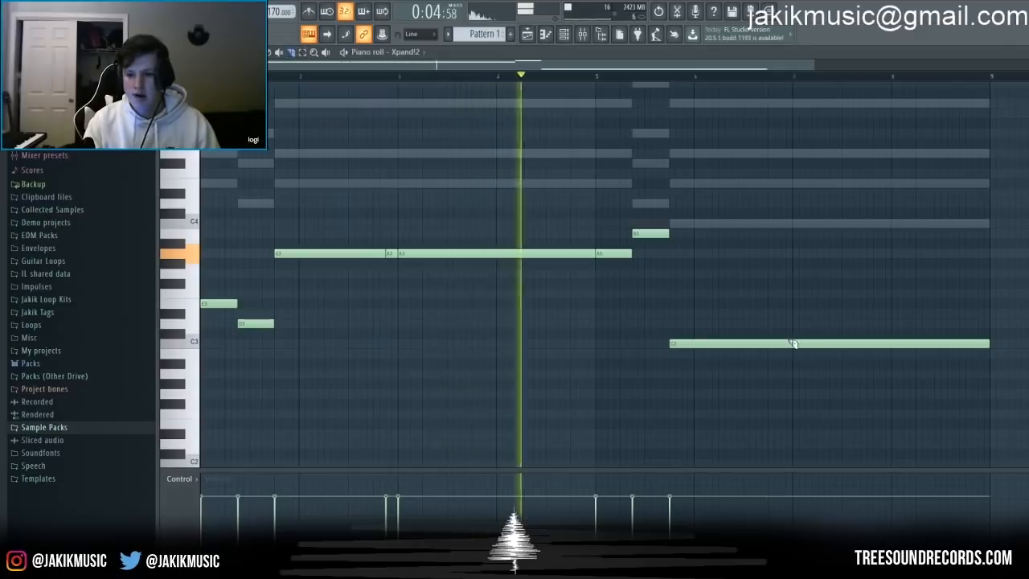
left_click(792, 344)
left_click(246, 52)
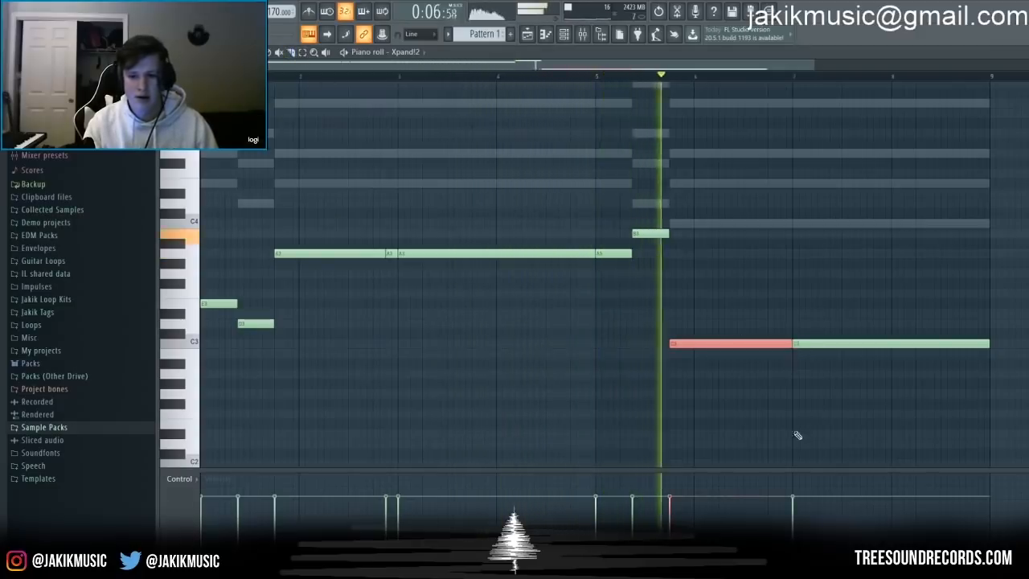
left_click_drag(792, 345, 782, 345)
left_click(787, 353)
left_click_drag(889, 354, 785, 344)
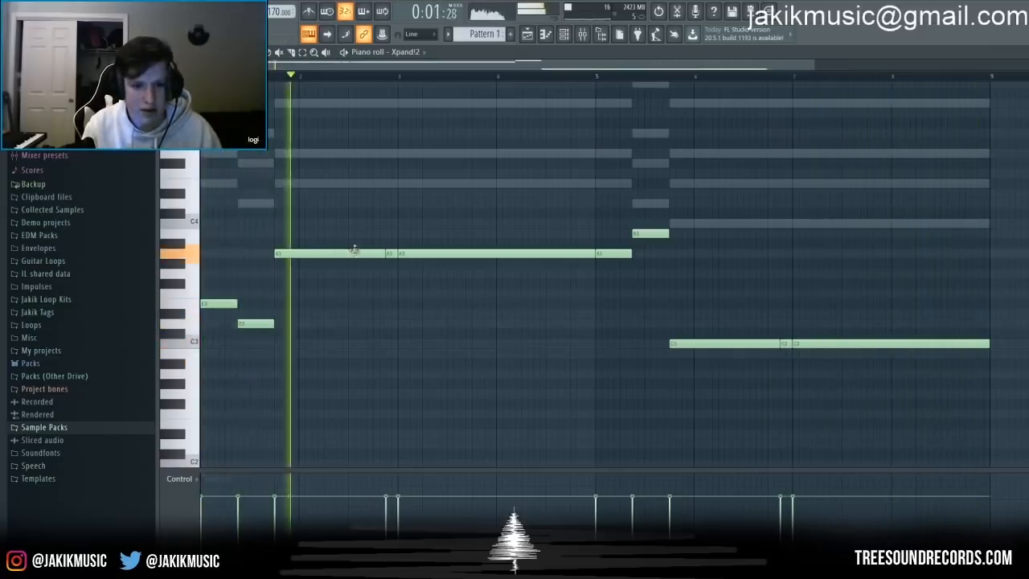
Step: Transpose all Xpand!2 notes up two semitones and lower the resulting B3 and C#4 notes by one octave
key("space")
key("ctrl+a")
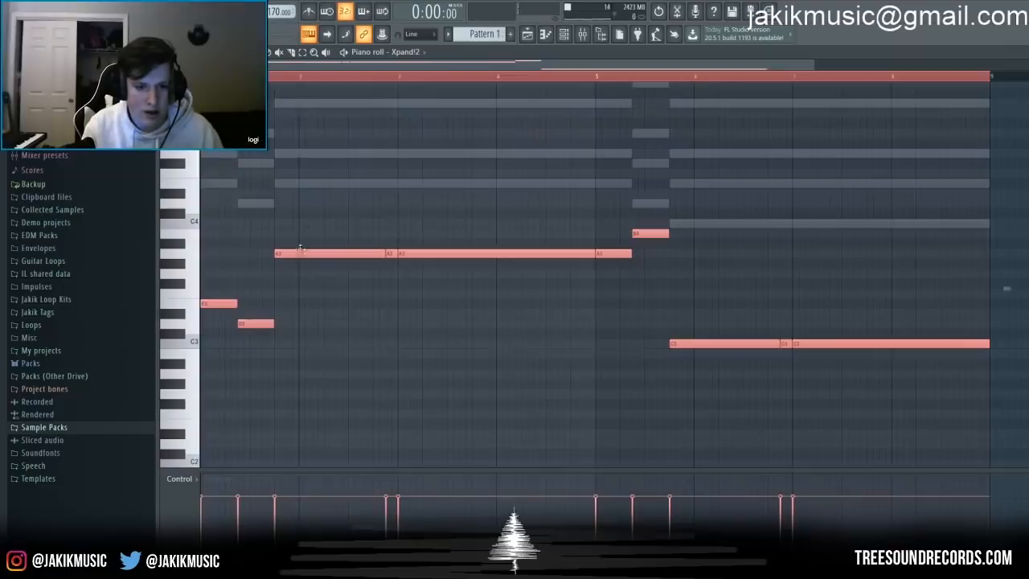
key("Up")
key("Up")
left_click_drag(292, 215, 683, 264)
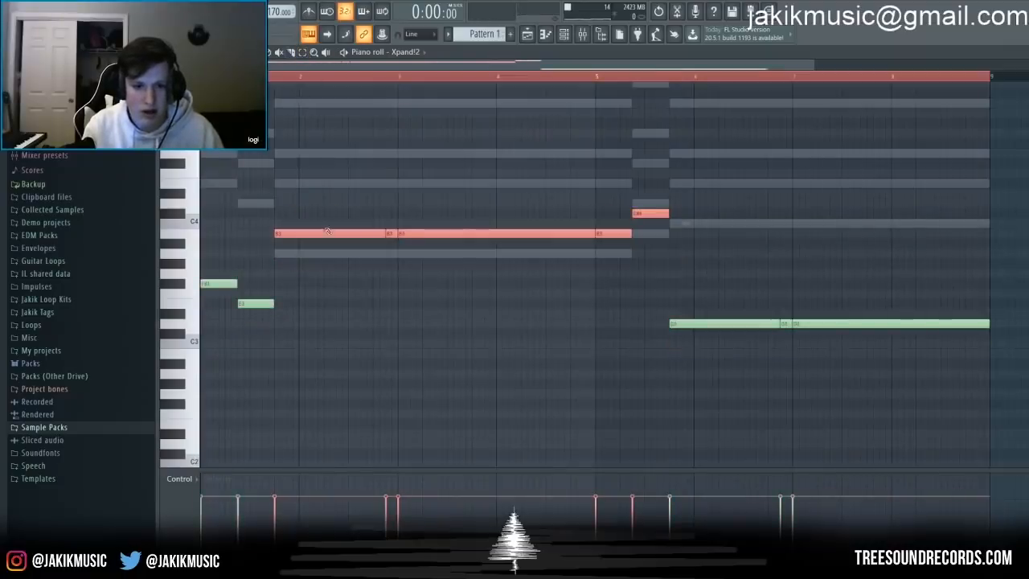
left_click_drag(320, 229, 318, 354)
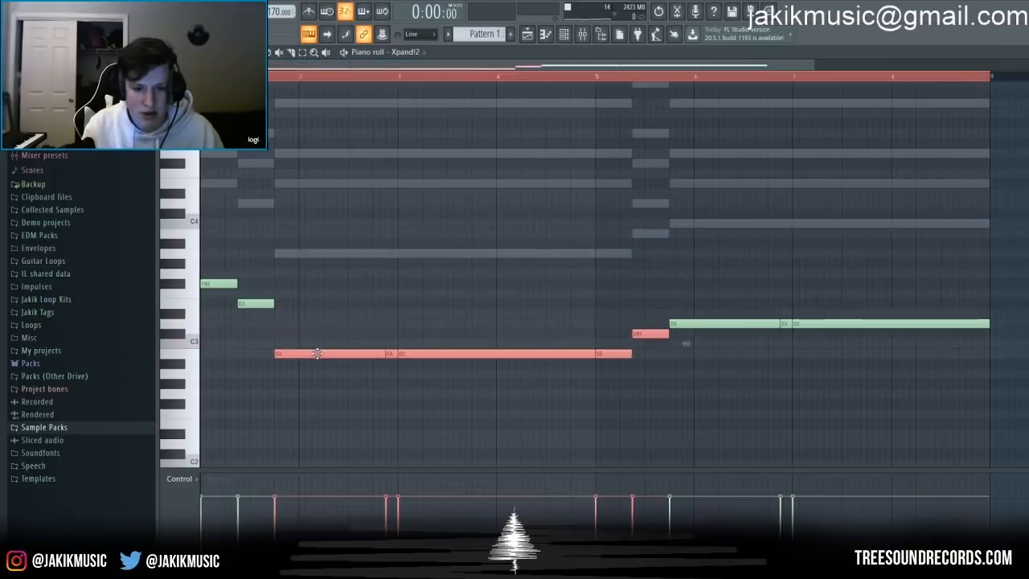
Step: Transpose all Philharmonik 2 notes up two semitones and play them while viewing the Xpand!2 bass line
left_click(569, 36)
left_click(586, 156)
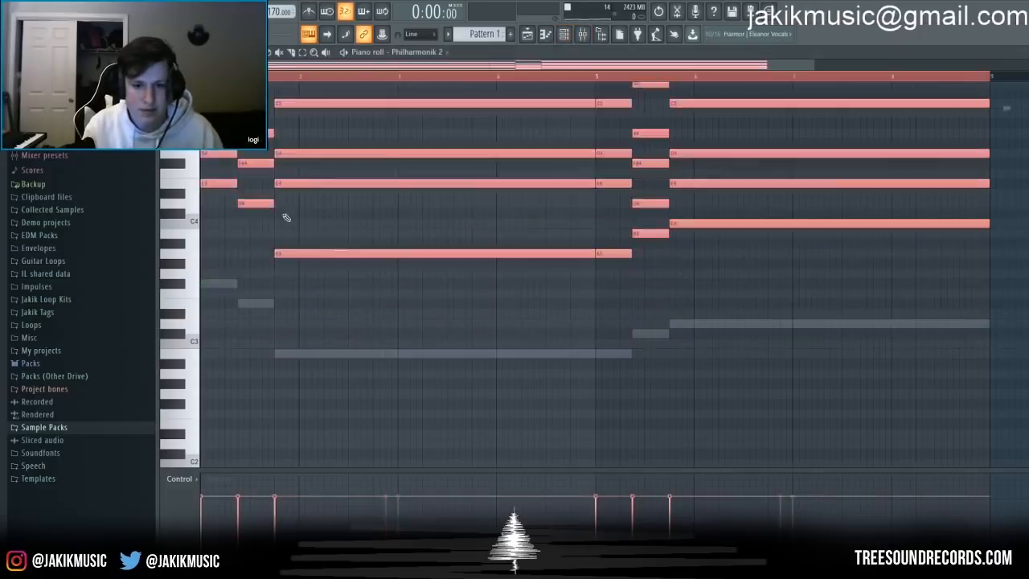
key("space")
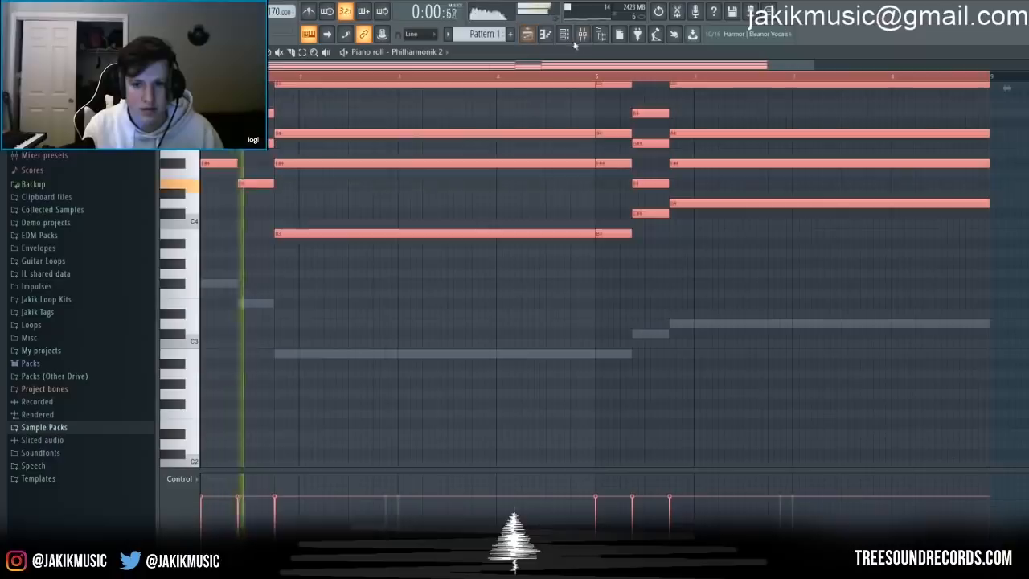
key("F6")
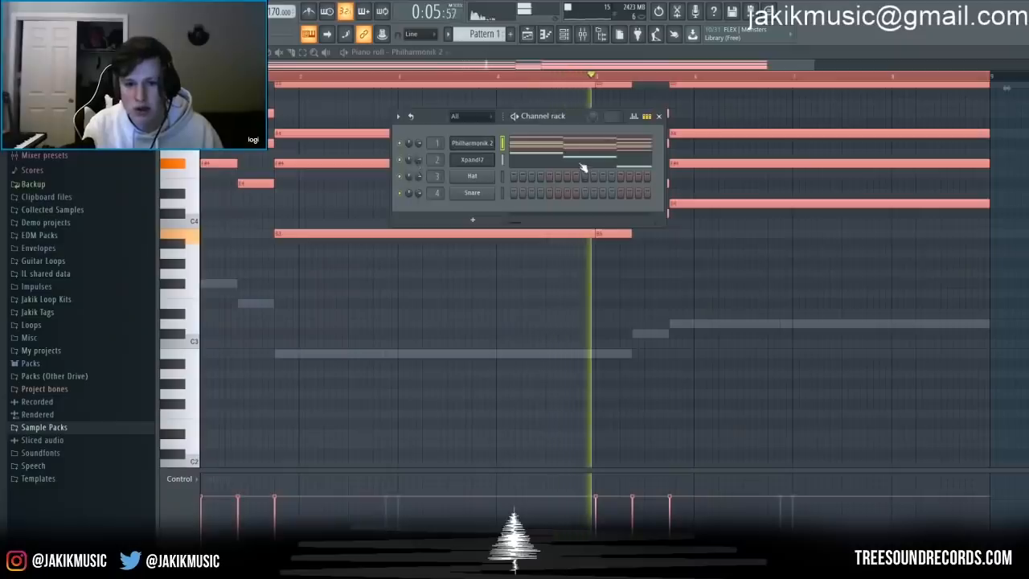
left_click(582, 165)
scroll(590, 188, "up", 2)
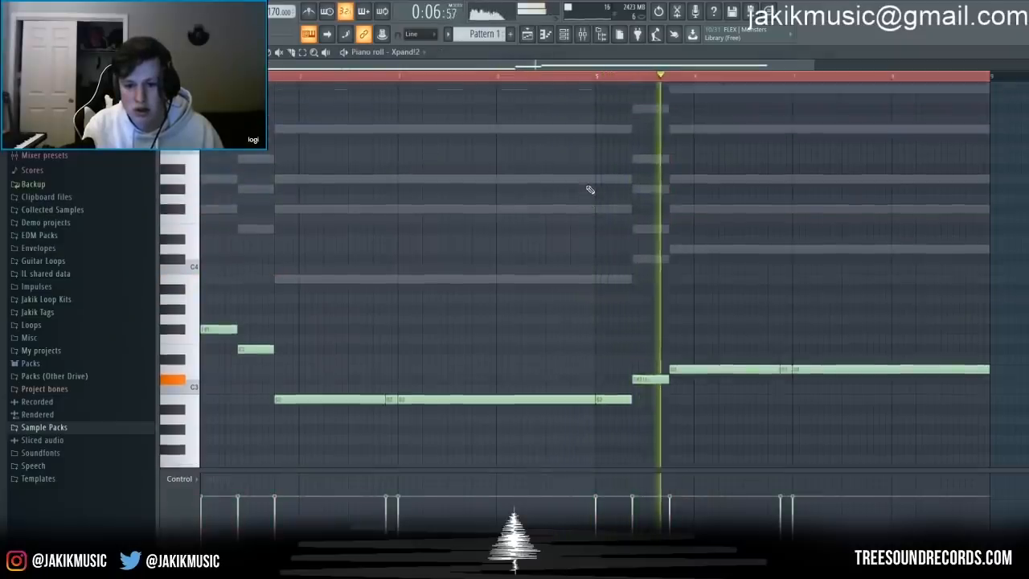
left_click_drag(815, 64, 983, 66)
Step: Check the playlist, stop playback, clear the selected time range and return to the Xpand!2 piano roll
left_click(526, 34)
left_click_drag(523, 118, 1025, 121)
key("space")
key("ctrl+d")
key("F7")
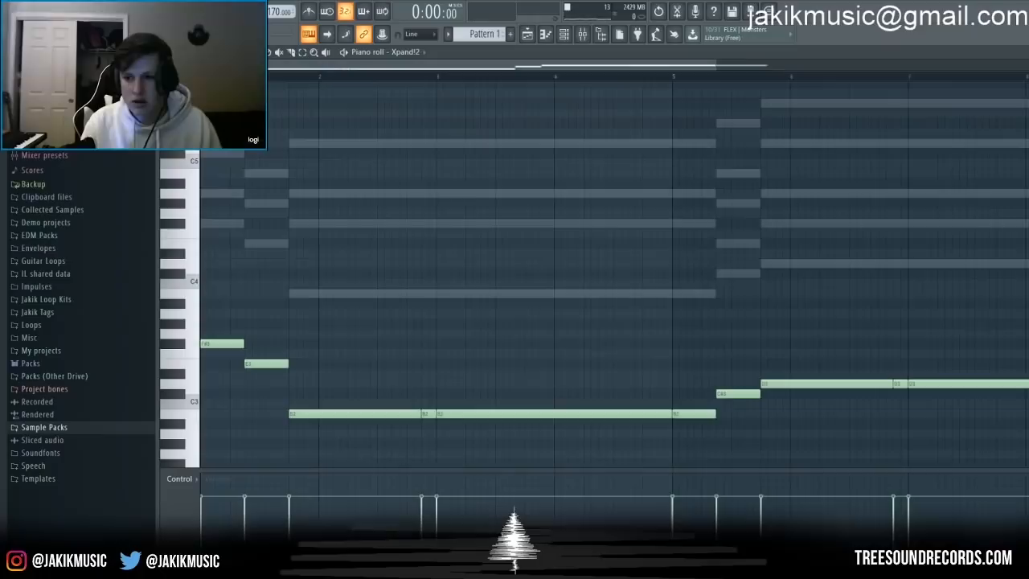
Step: Clone the Xpand!2 channel with its bass notes and route the original channel to mixer insert 5
left_click(565, 36)
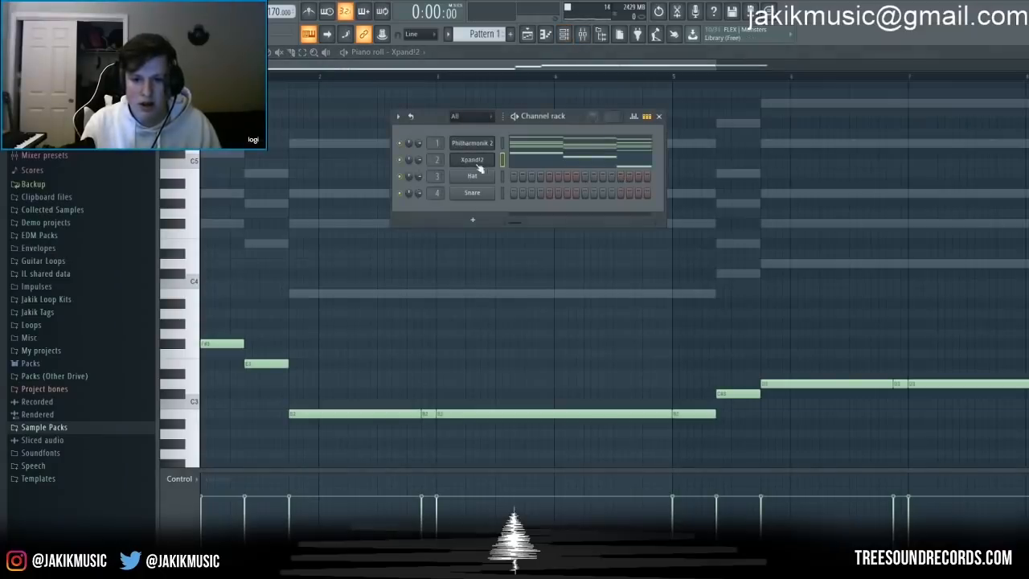
key("alt+c")
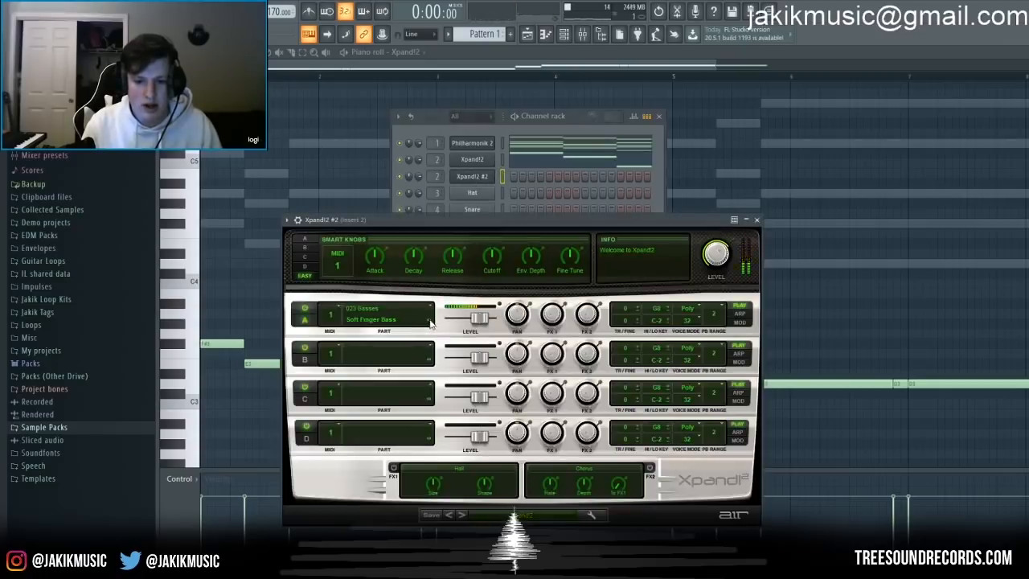
left_click(656, 201)
key("ctrl+v")
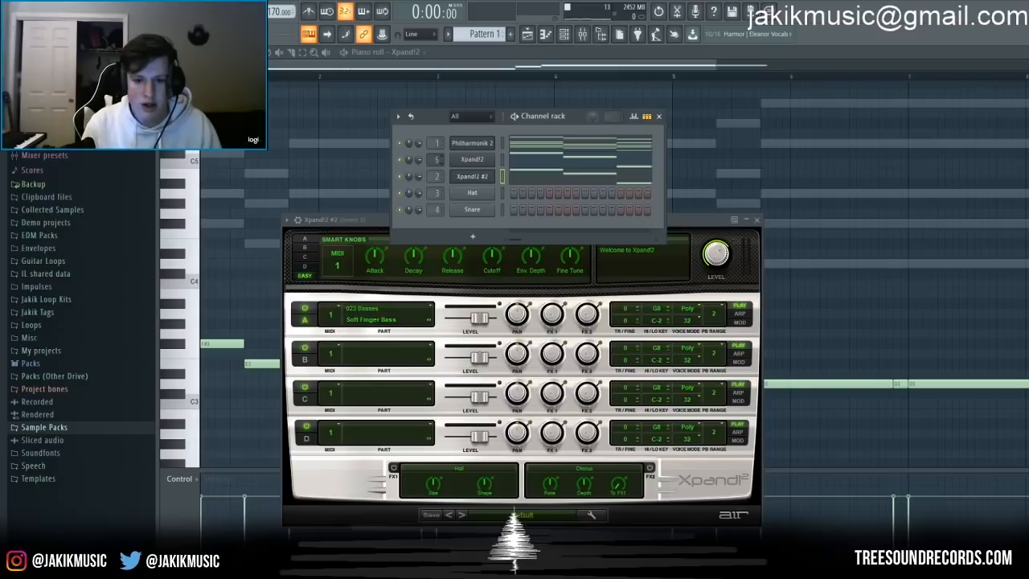
Step: Add Fruity parametric EQ 2 to mixer insert 5 and shape a low cut with its first band
left_click(585, 35)
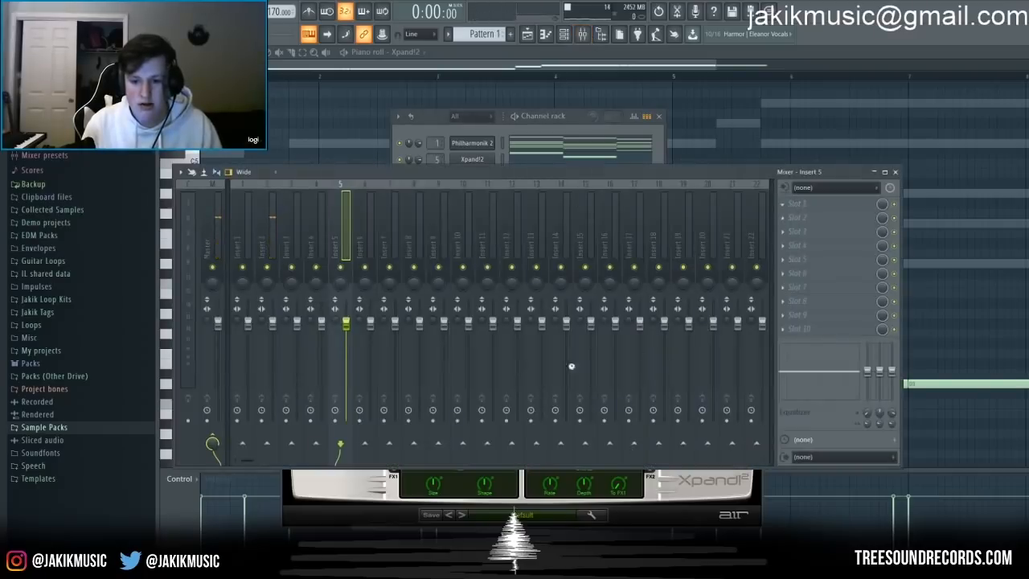
left_click_drag(488, 193, 488, 206)
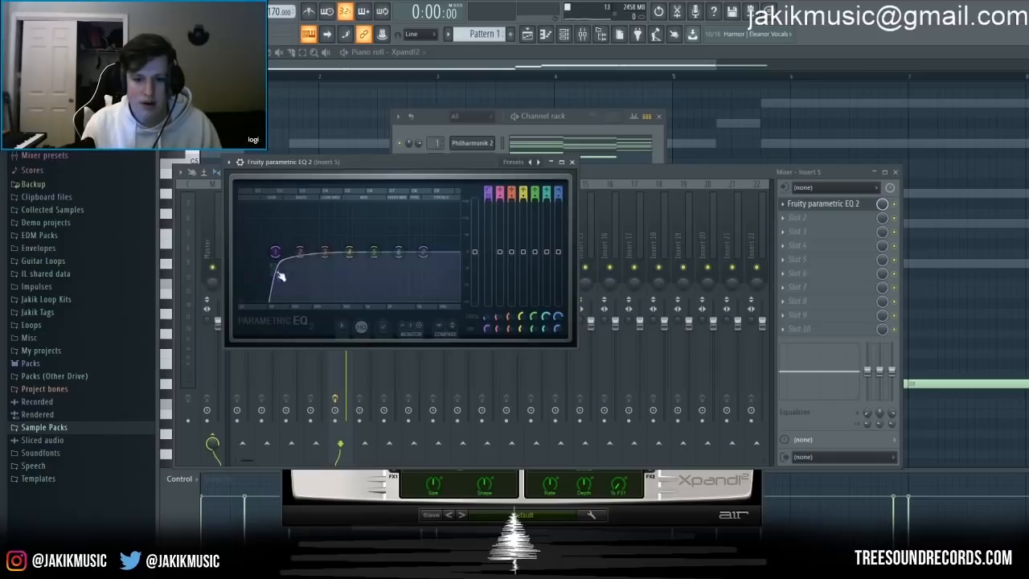
left_click(507, 130)
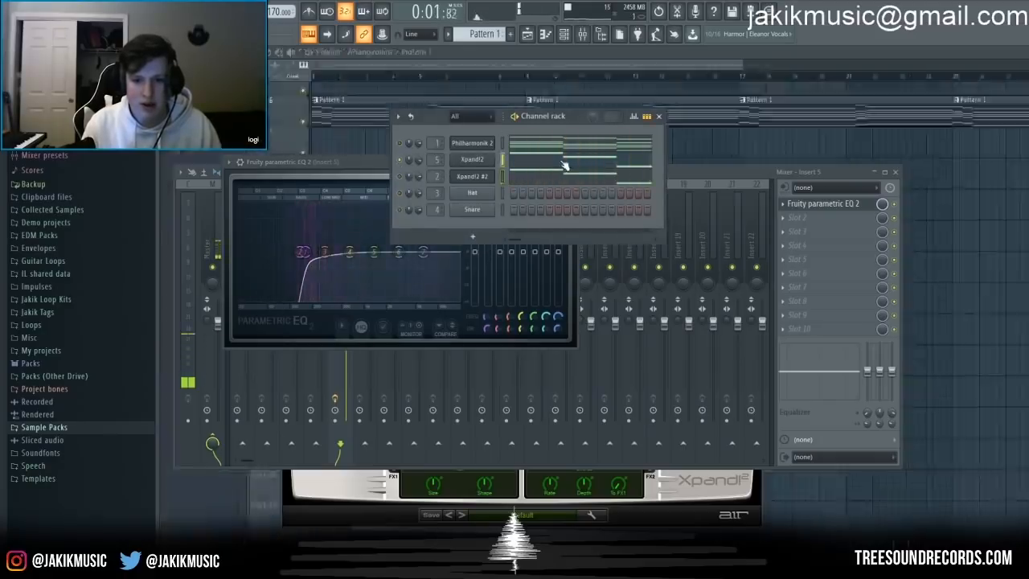
Step: Play the equalised Xpand!2 bass on its own in the piano roll, and play all channels together for comparison
key("F12")
key("space")
key("space")
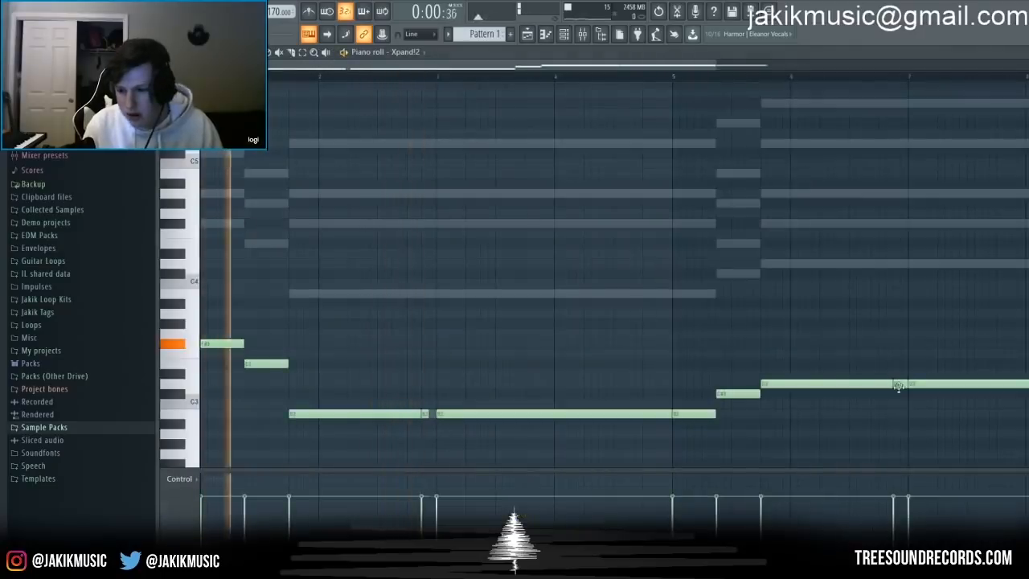
left_click(562, 34)
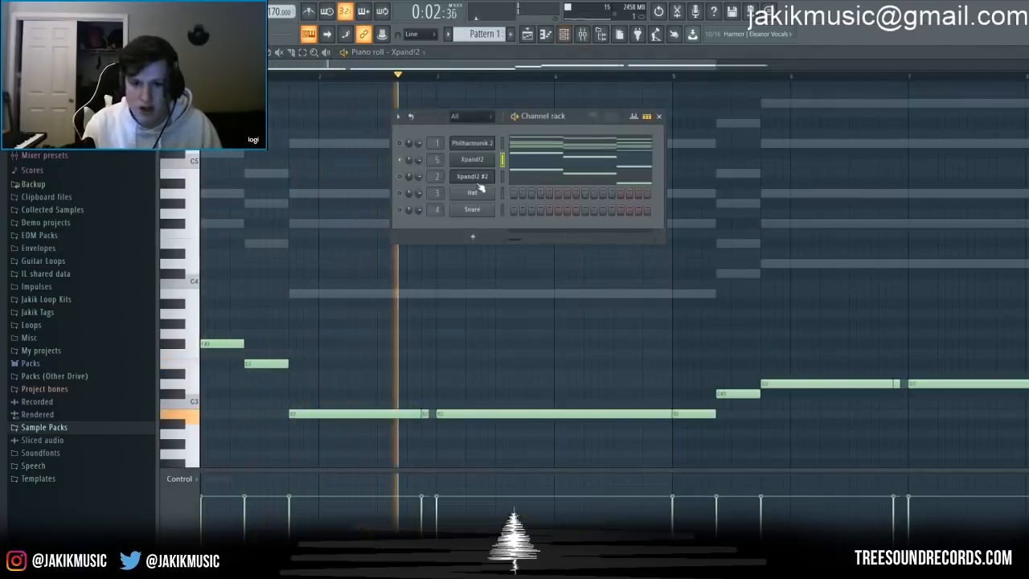
key("space")
key("space")
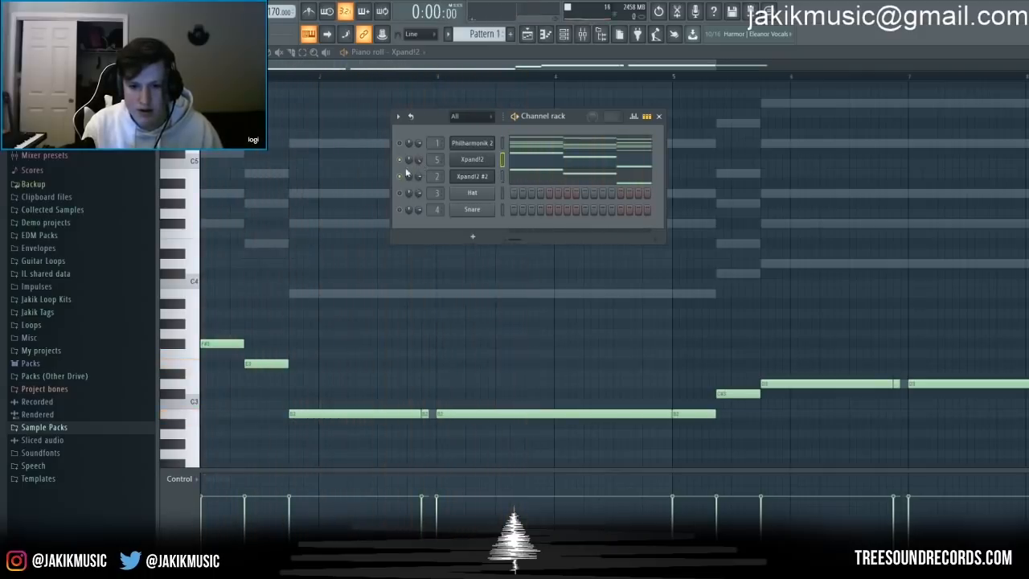
key("space")
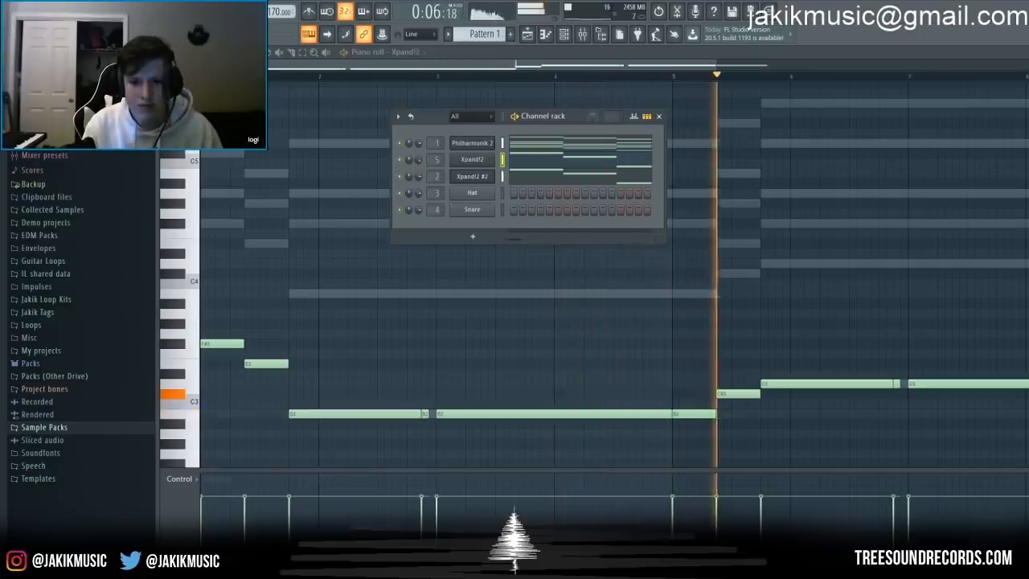
Step: Show the playlist and isolate the fader accent and bend accent tracks, and restore all tracks for playback
left_click_drag(716, 66, 1006, 87)
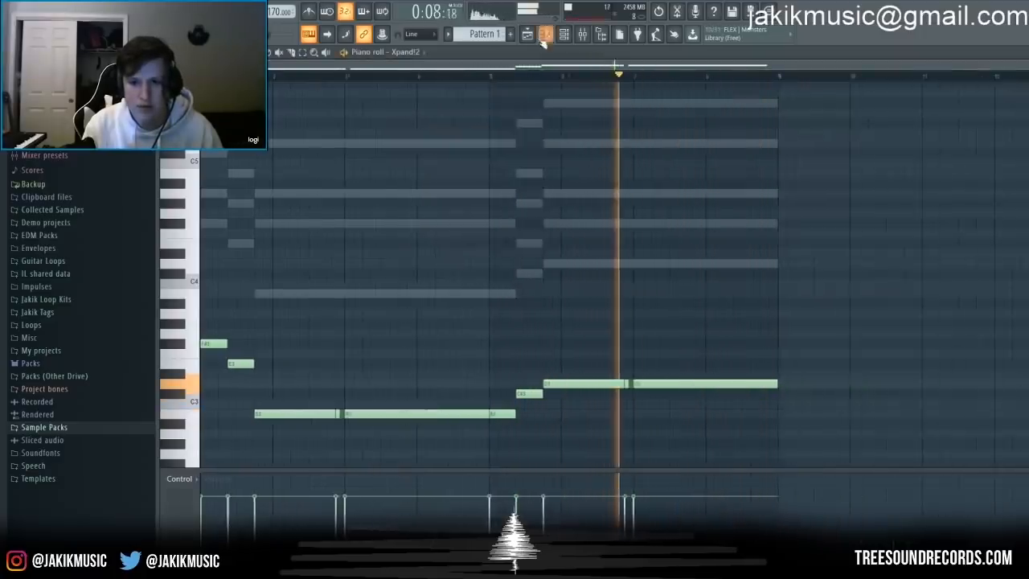
left_click(529, 35)
left_click_drag(744, 66, 1014, 113)
scroll(804, 151, "up", 4)
scroll(804, 151, "up", 1)
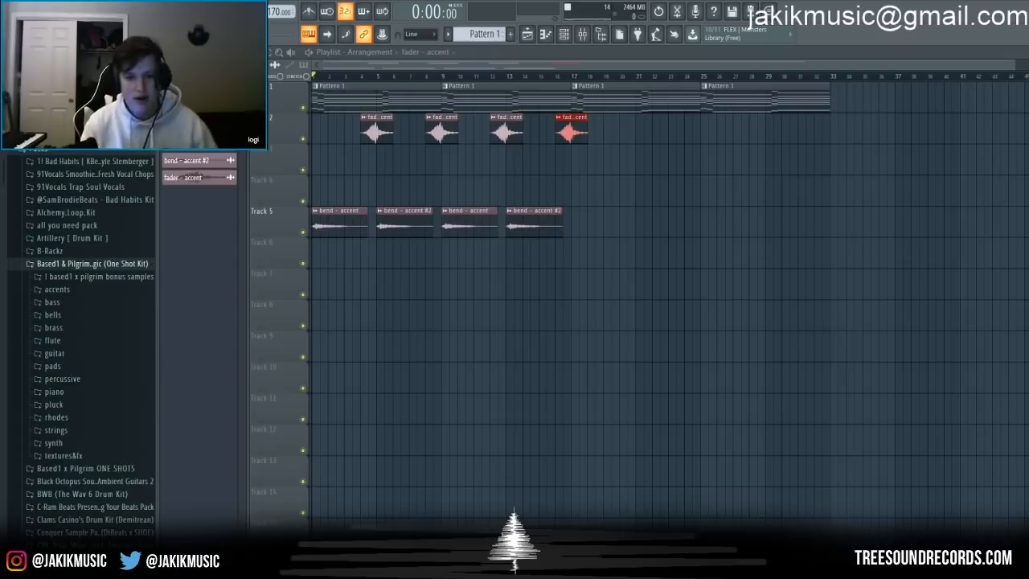
left_click(303, 140, "ctrl")
left_click(304, 232)
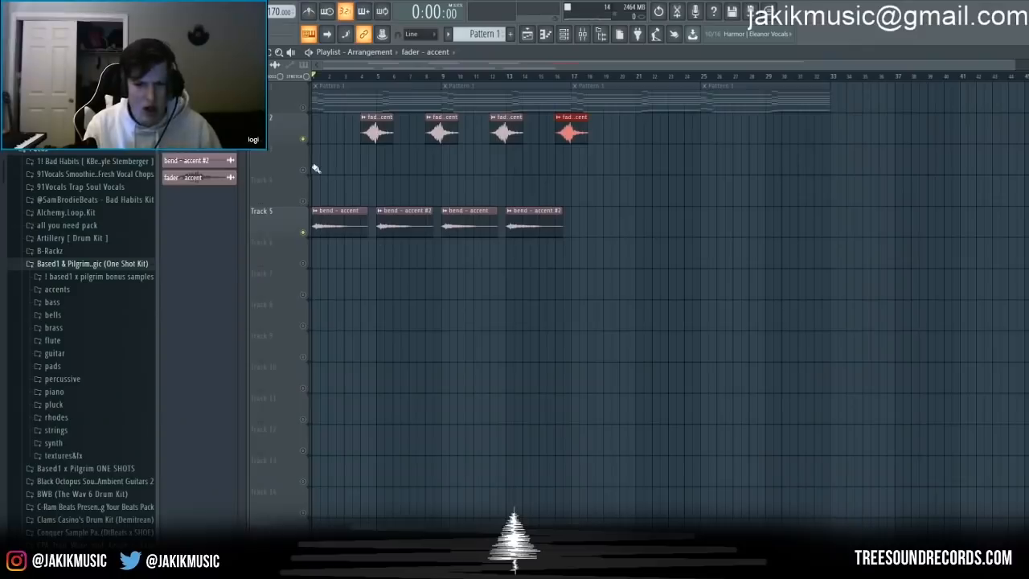
right_click(304, 232)
right_click(304, 232)
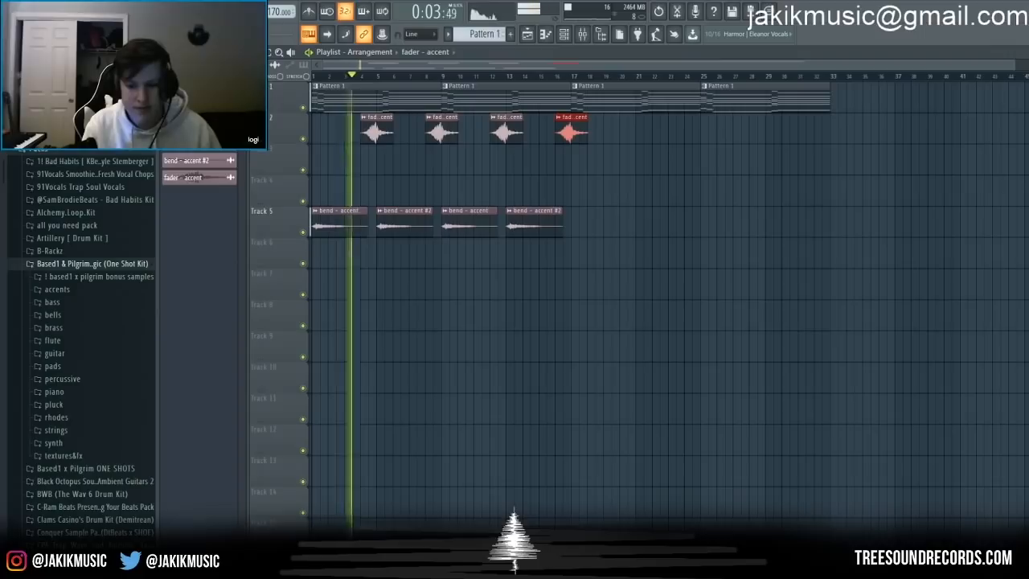
Step: Review the Audio and Unsorted channel groups while the arrangement plays, and stop playback
left_click(565, 35)
left_click(461, 118)
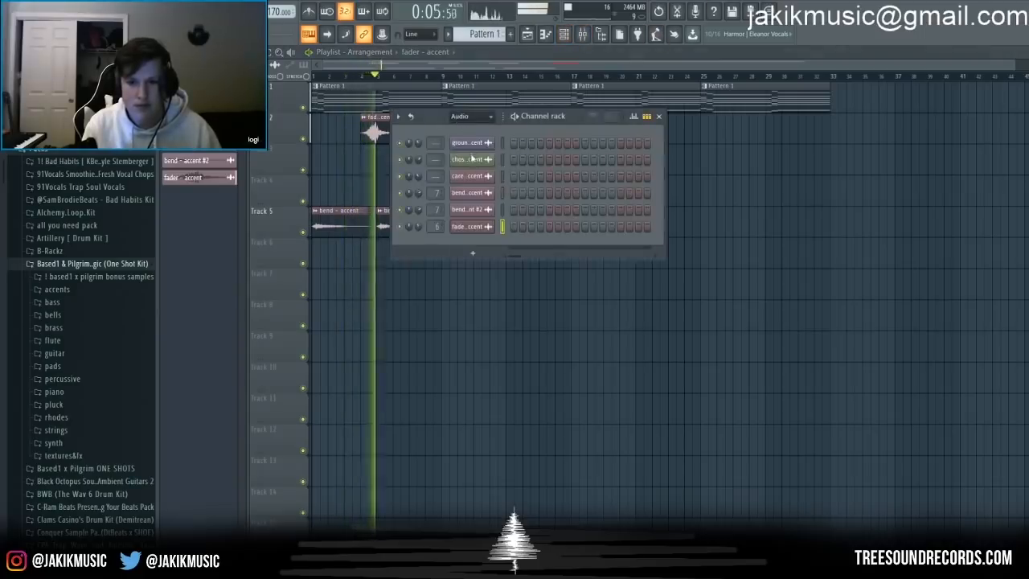
left_click(472, 158)
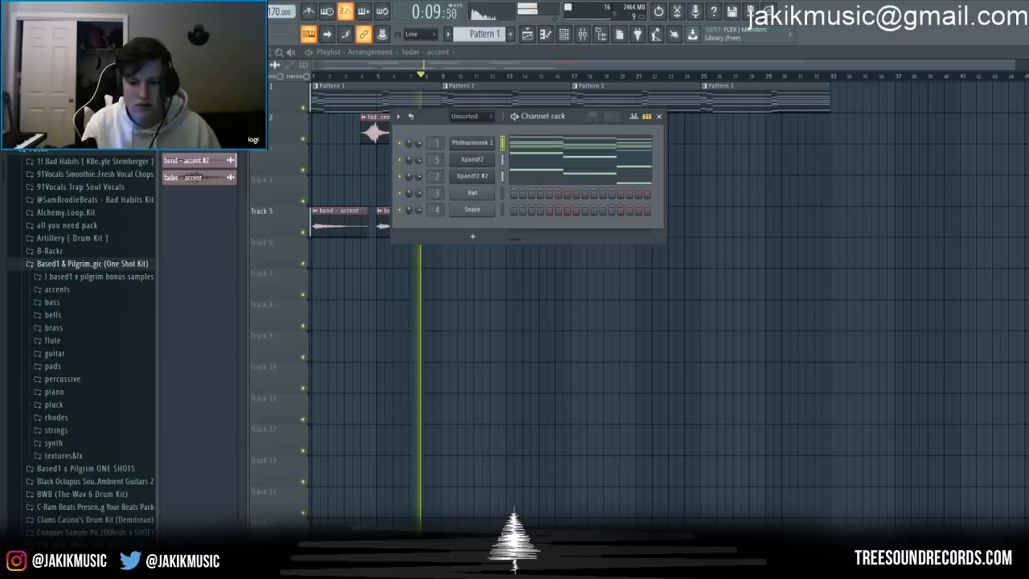
key("F6")
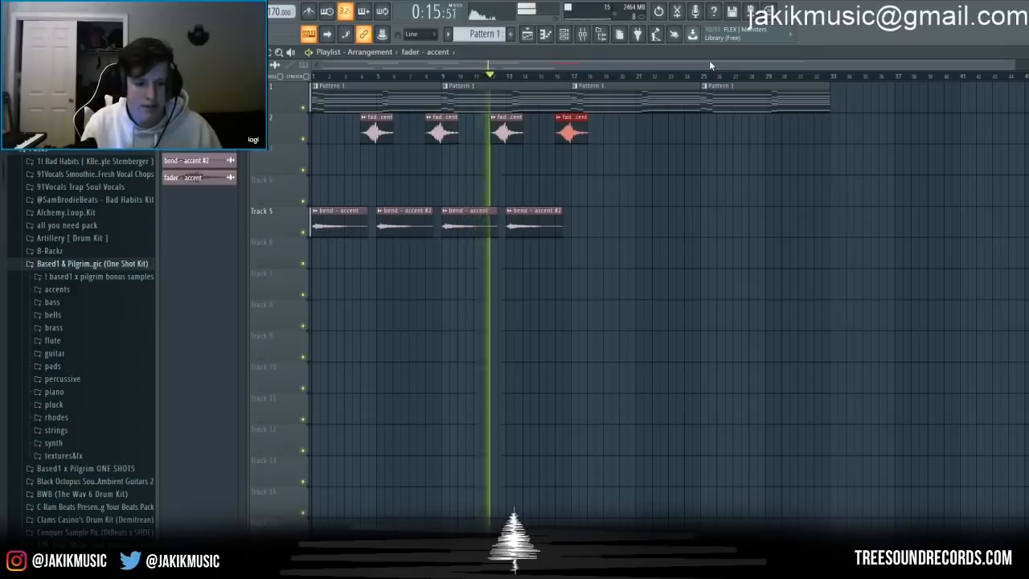
key("space")
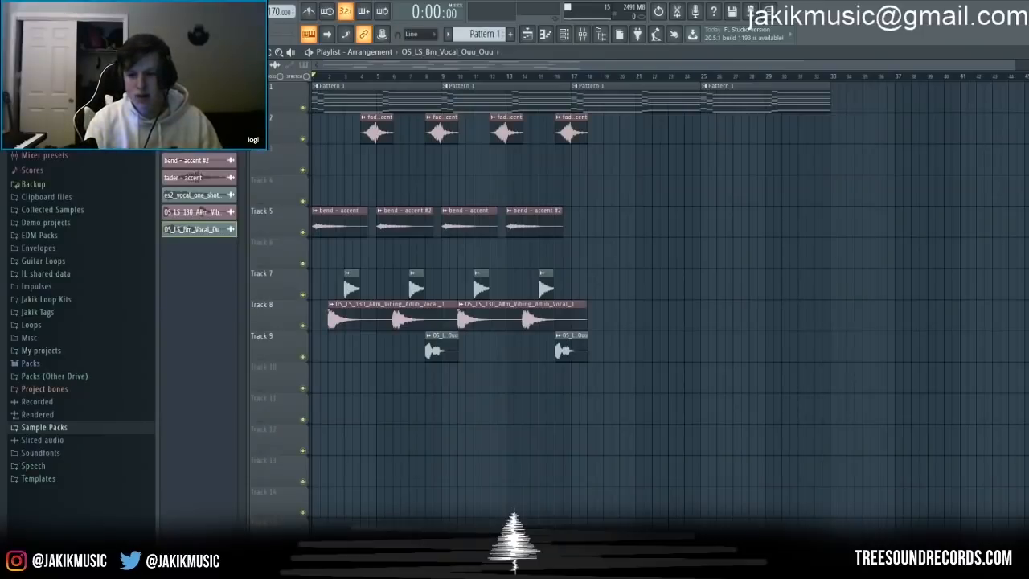
Step: Play the arrangement with the vocal clips on tracks 7 to 9 and preview several Atmospheric Soundscape samples
left_click_drag(1012, 69, 1013, 85)
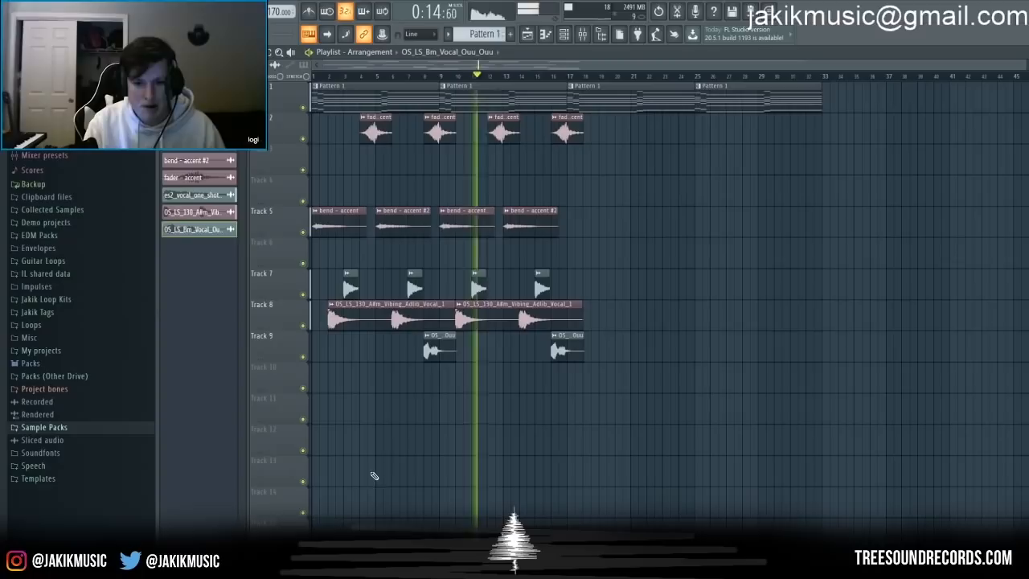
key("space")
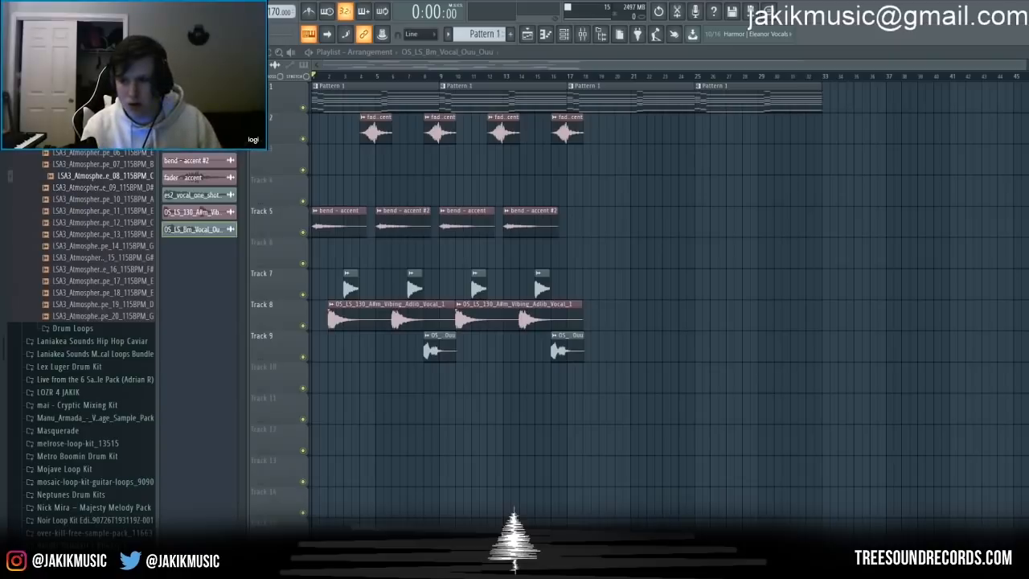
left_click(125, 211)
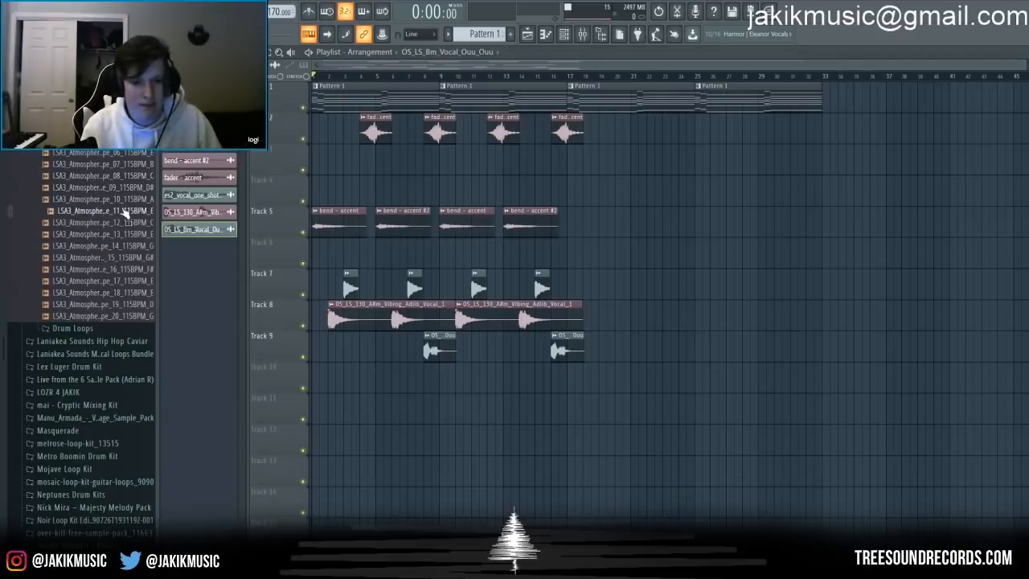
left_click(114, 272)
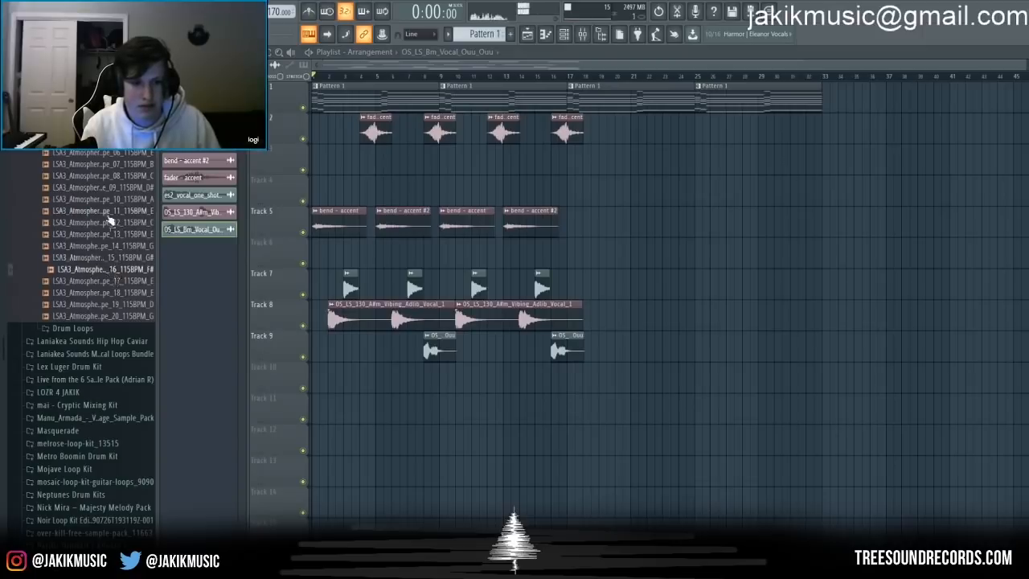
left_click(108, 130)
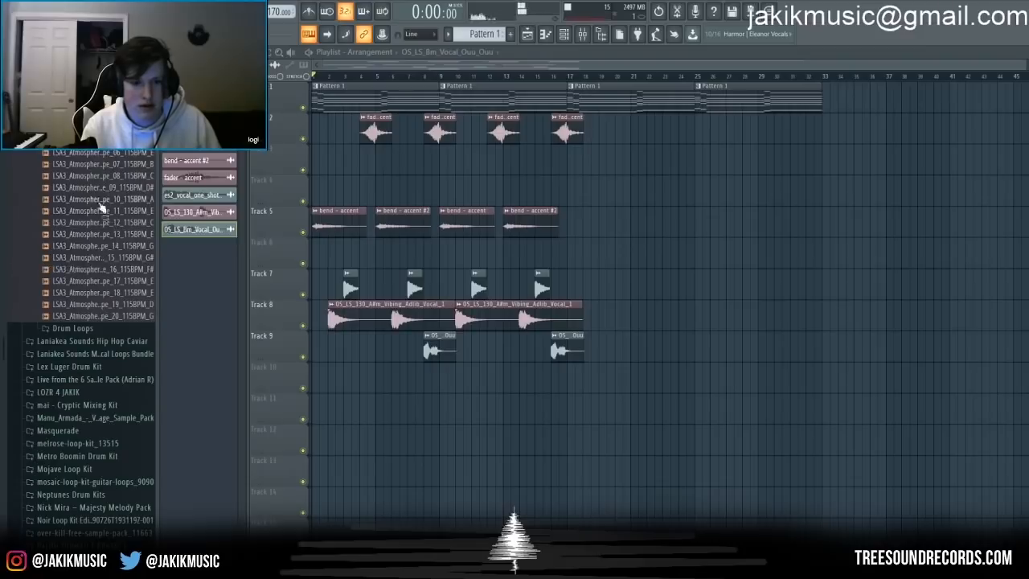
Step: Place the LSA3_Atmospheric_Soundscape_04_115BPM_G# sample at the start of playlist track 11
left_click_drag(125, 129, 440, 439)
left_click_drag(441, 439, 207, 384)
left_click_drag(315, 413, 360, 413)
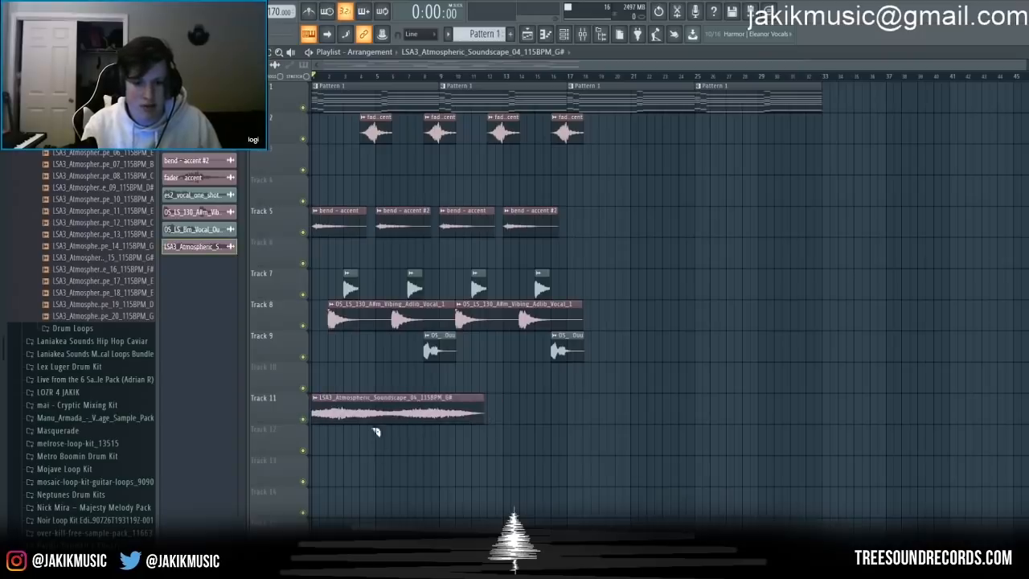
Step: Shorten the soundscape clip on track 11 to four bars and repeat it to fill bars 1 to 16
left_click_drag(380, 446, 379, 447)
right_click(409, 408)
left_click(370, 410)
left_click_drag(401, 412, 377, 413)
left_click_drag(460, 422, 417, 413)
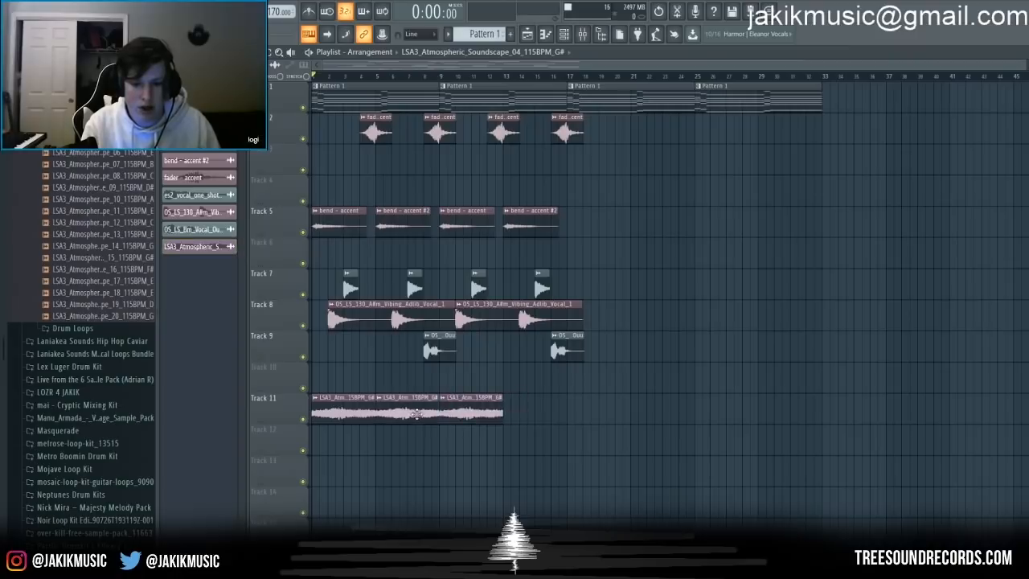
left_click(505, 420)
Step: Set the soundscape's time stretching mode to Auto with track 11 soloed, and route the sample to mixer track 11
double_click(533, 413)
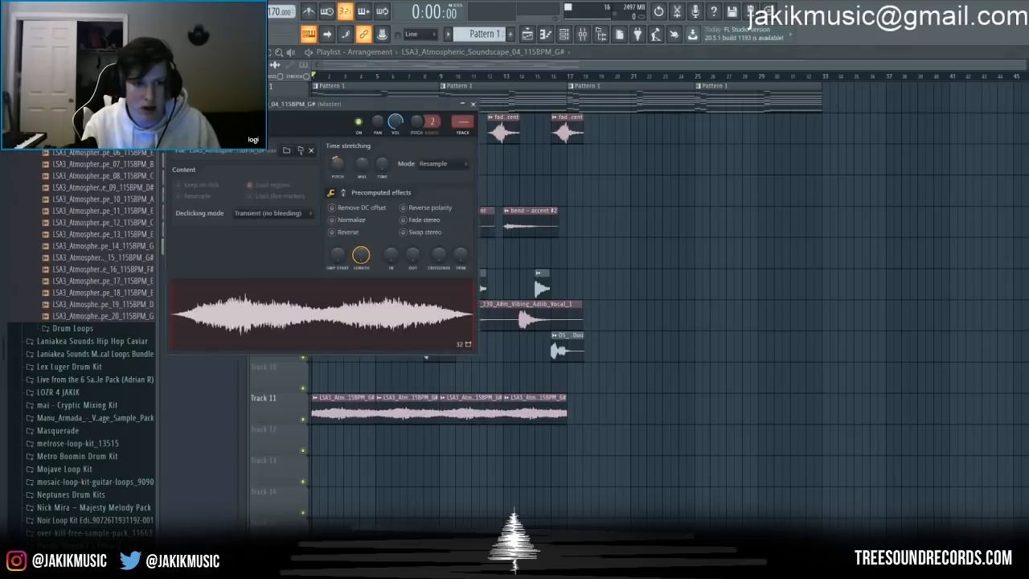
left_click(421, 64)
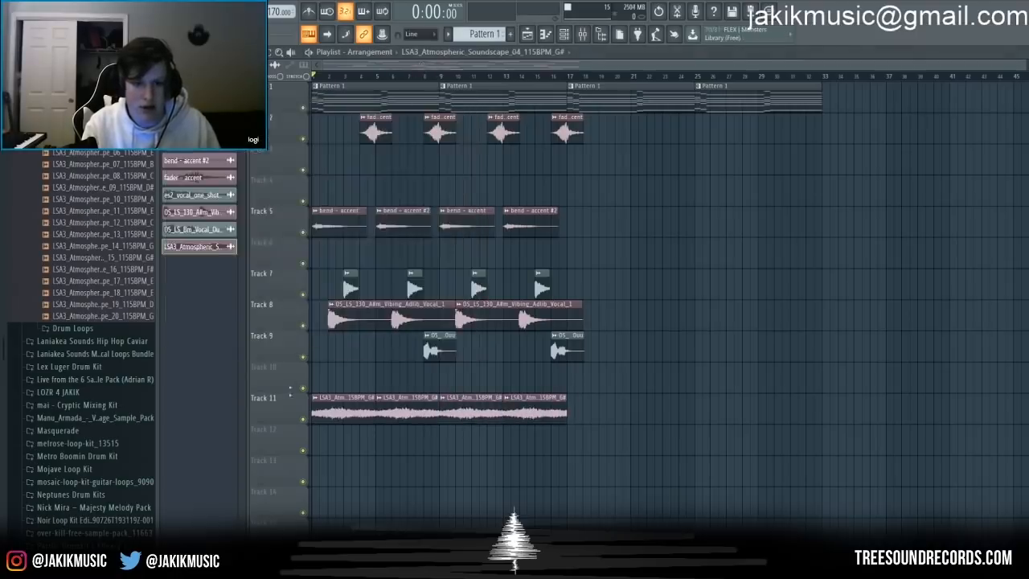
right_click(303, 420)
key("space")
double_click(331, 408)
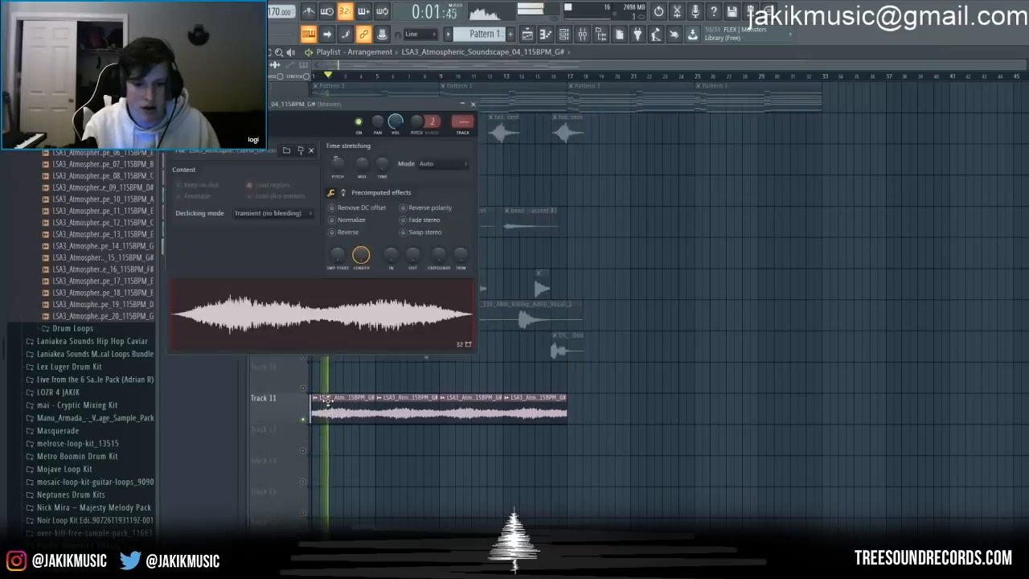
key("ctrl+l")
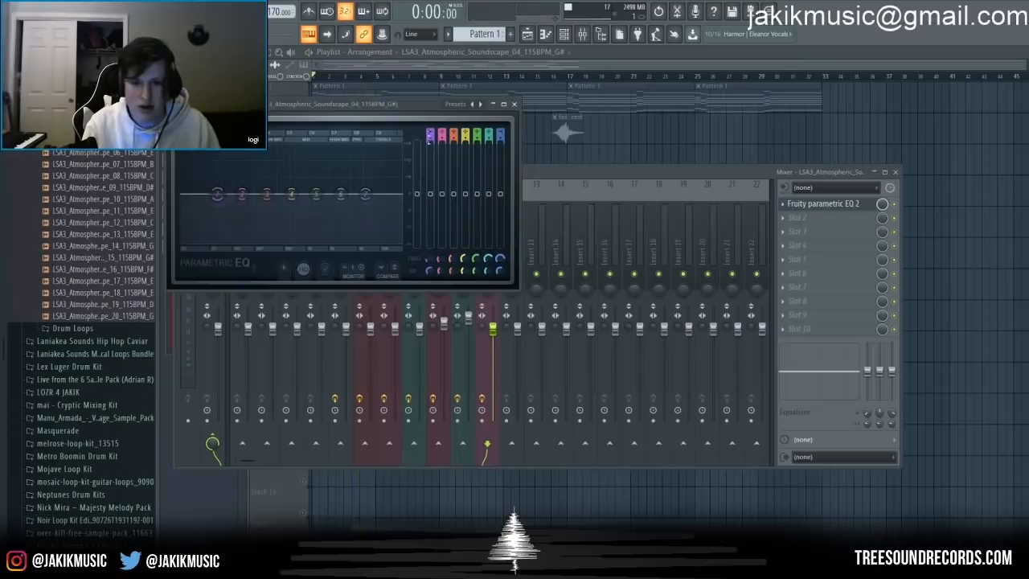
Step: Add Fruity parametric EQ 2 to the soundscape's mixer track, cutting the lows and reducing the mid and high bands
left_click_drag(230, 207, 264, 210)
key("space")
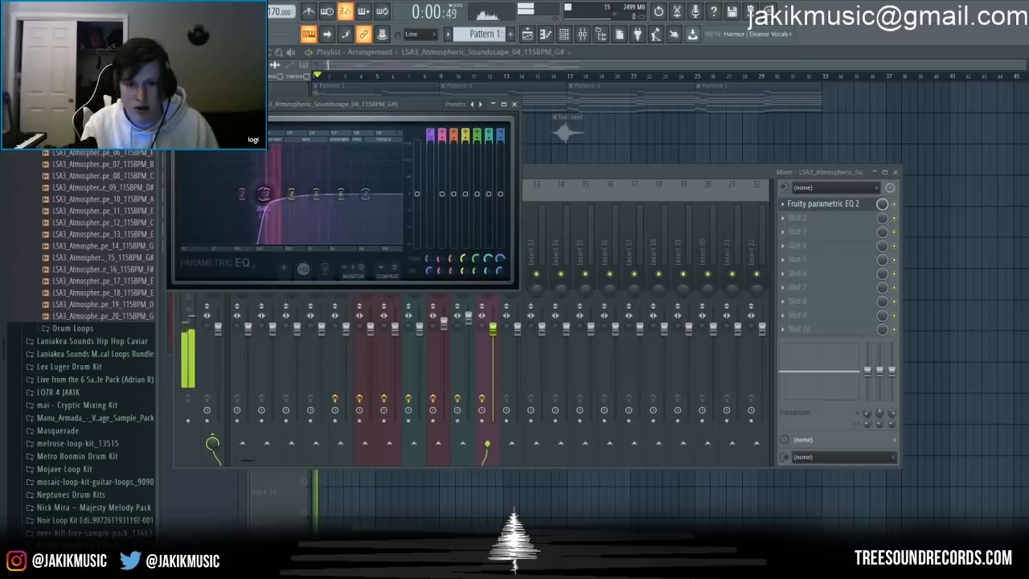
left_click_drag(365, 194, 356, 233)
left_click_drag(316, 194, 306, 207)
left_click(464, 66)
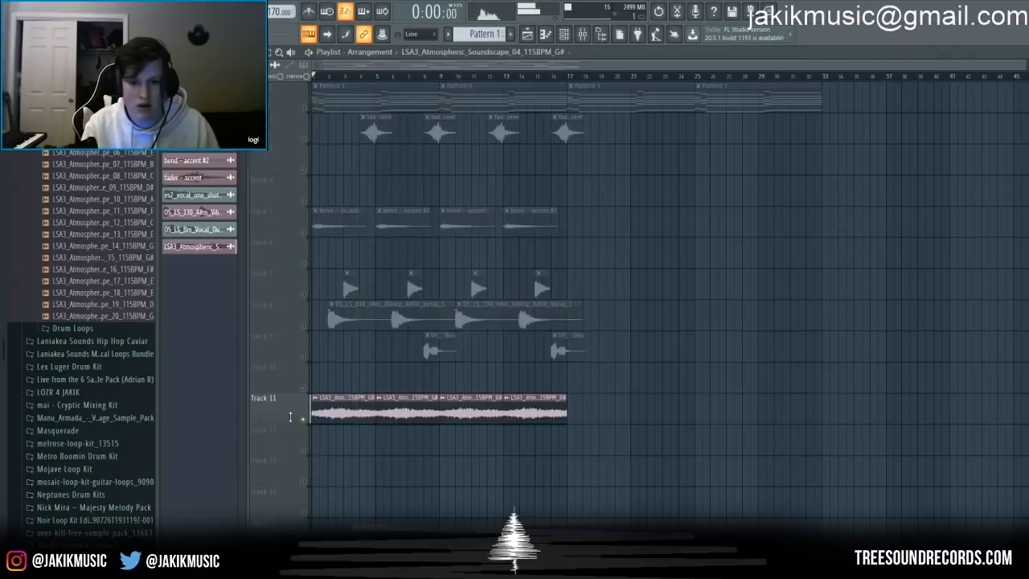
Step: Unsolo playlist track 11 and lower the soundscape's channel volume while the full arrangement plays
key("space")
right_click(303, 419)
double_click(355, 414)
key("space")
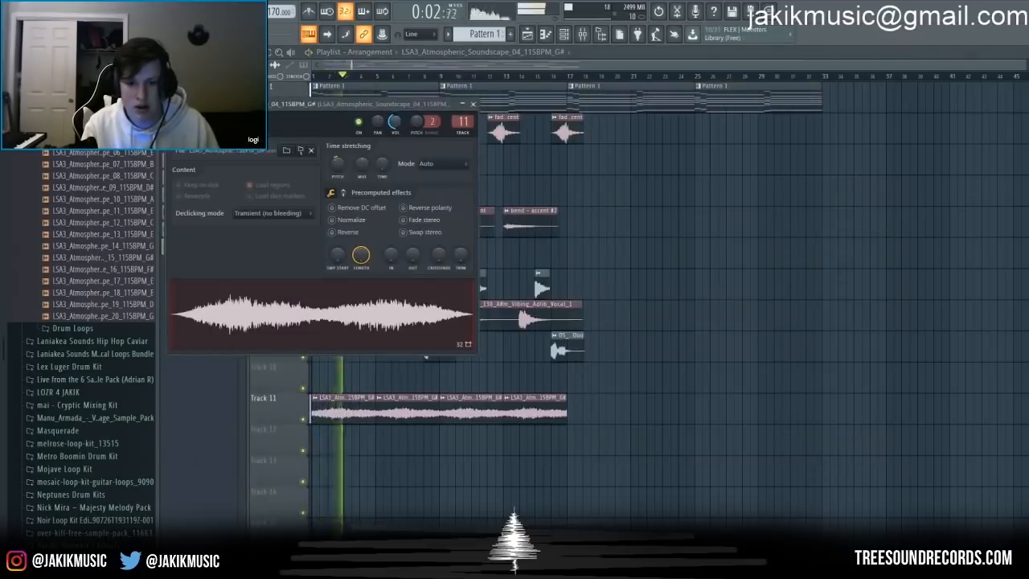
left_click(443, 67)
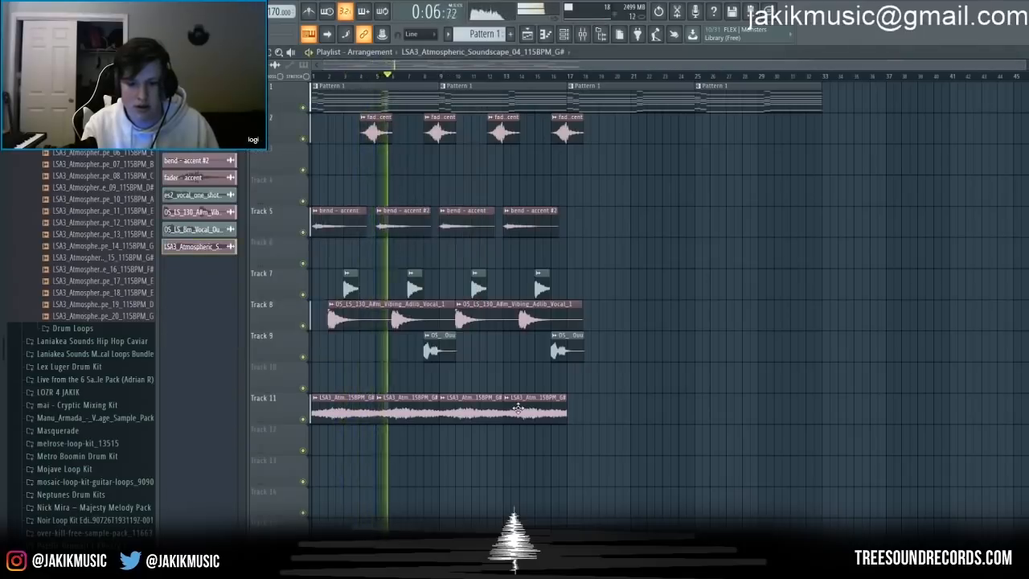
Step: Replace the sample in the track 11 clips with LSA3_Atmospheric_Soundscape_18_115BPM_E, adjust its pitch and play the arrangement
key("space")
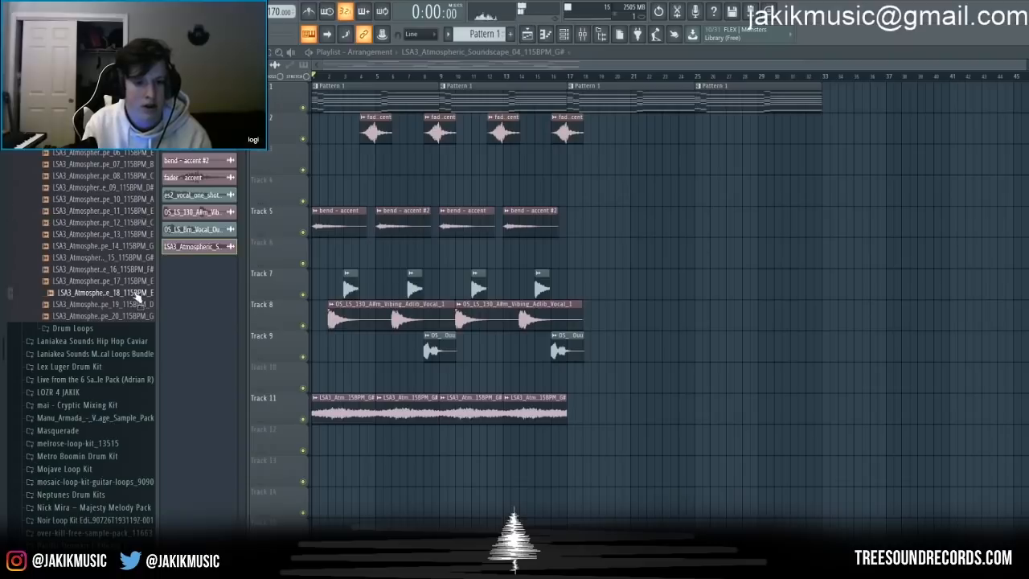
left_click_drag(385, 434, 347, 414)
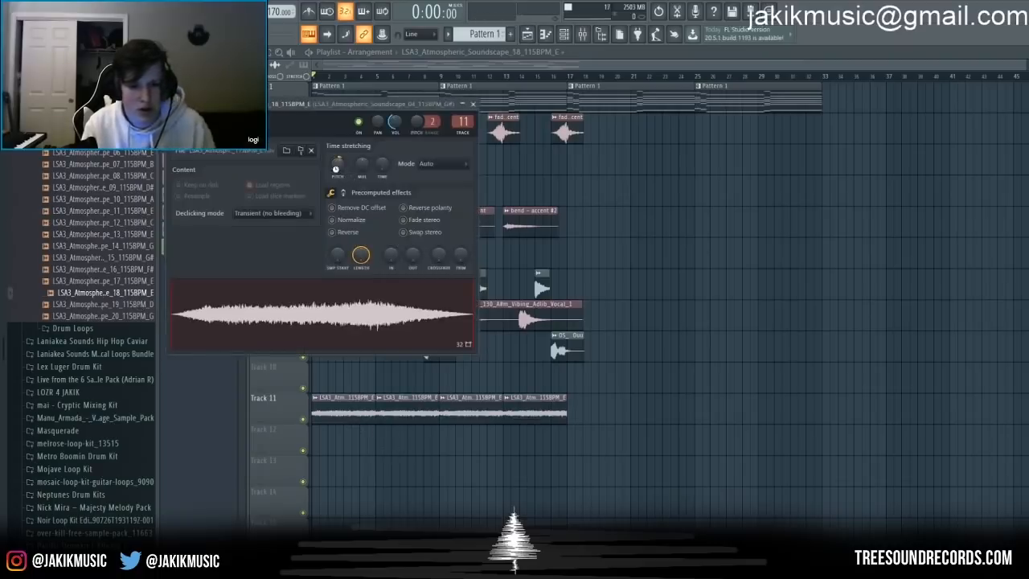
key("space")
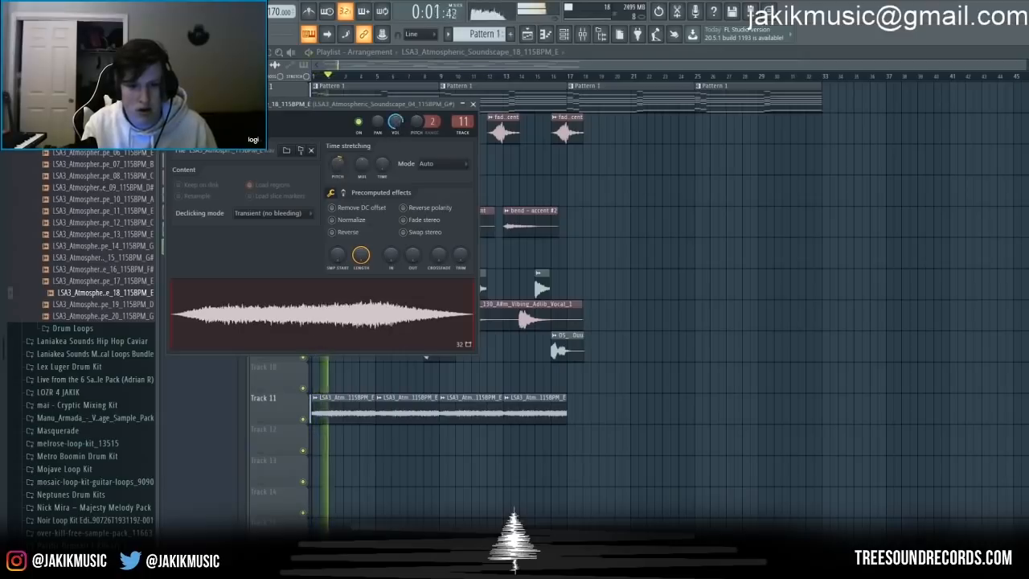
Step: Extend the atmospheric soundscape on track 11 with added clips up to bar 33 and play the arrangement from bar 17
scroll(83, 193, "up", 4)
left_click(90, 172)
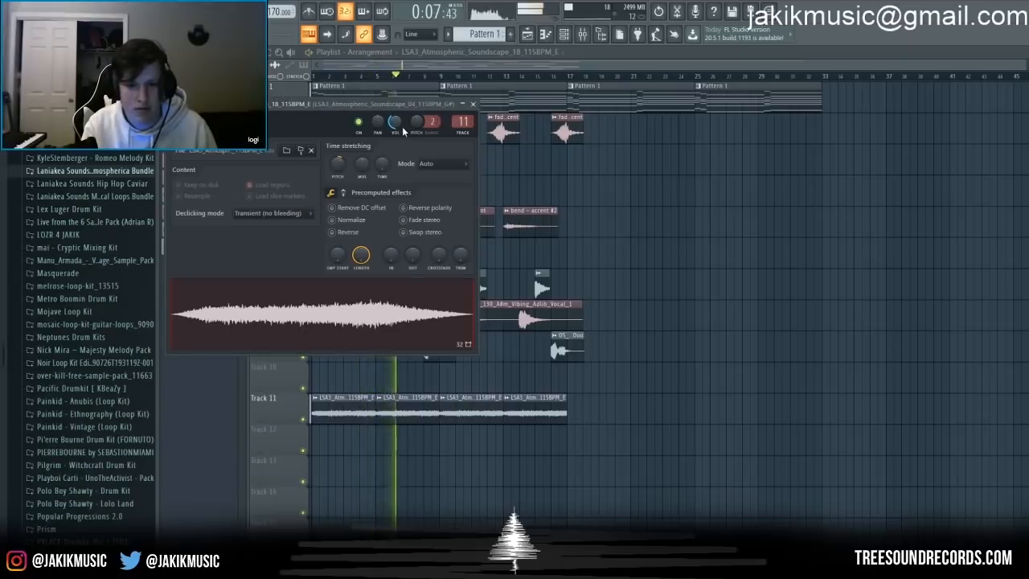
left_click(584, 413)
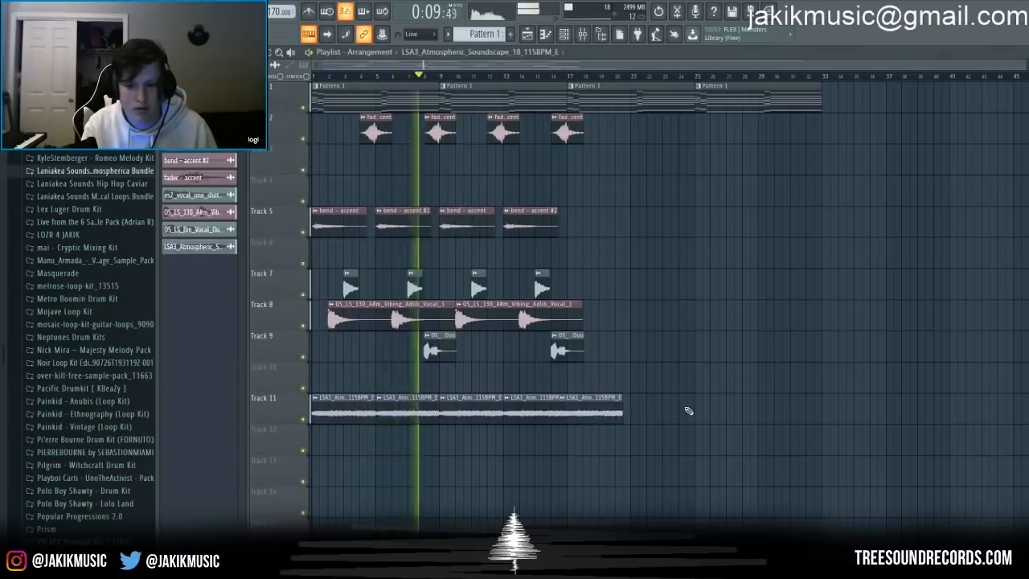
left_click(639, 414)
left_click(700, 416)
left_click(794, 415)
left_click_drag(785, 419, 753, 419)
left_click(572, 78)
Step: Recheck the soundscape's channel volume during playback, collapse the Sample Packs folder in the browser and stop playback
double_click(616, 410)
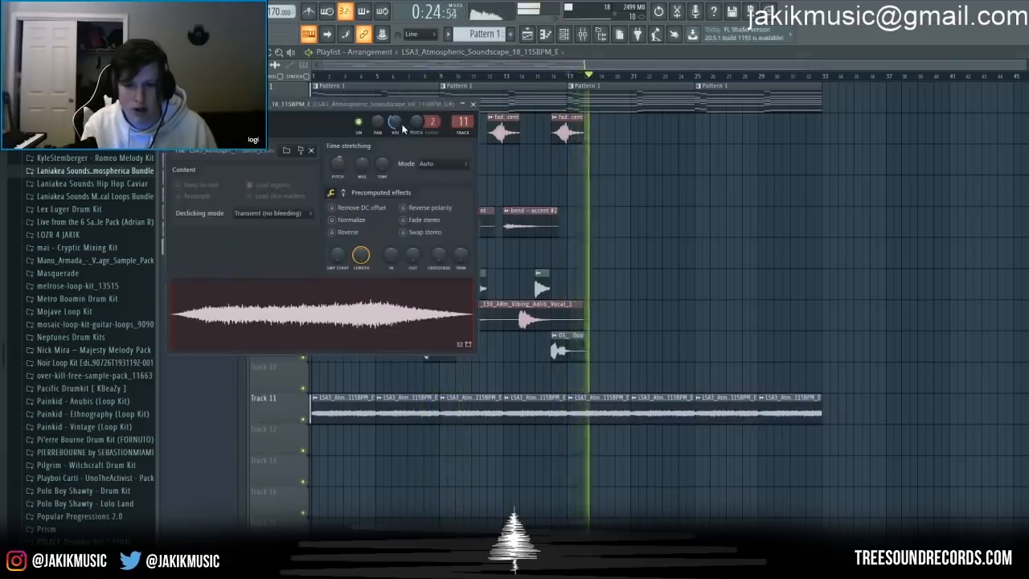
scroll(102, 261, "up", 10)
scroll(102, 263, "up", 5)
left_click(105, 219)
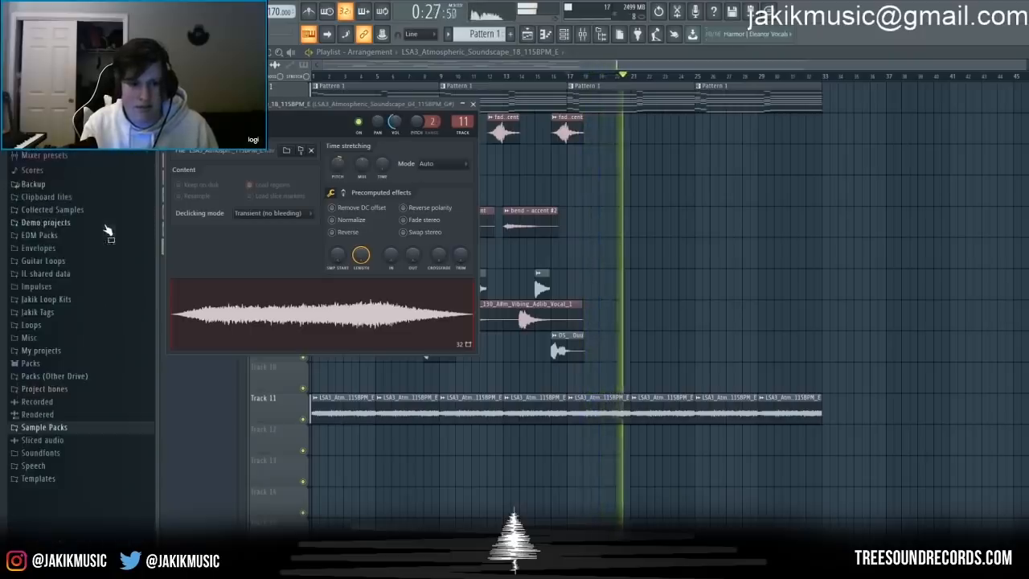
left_click(513, 63)
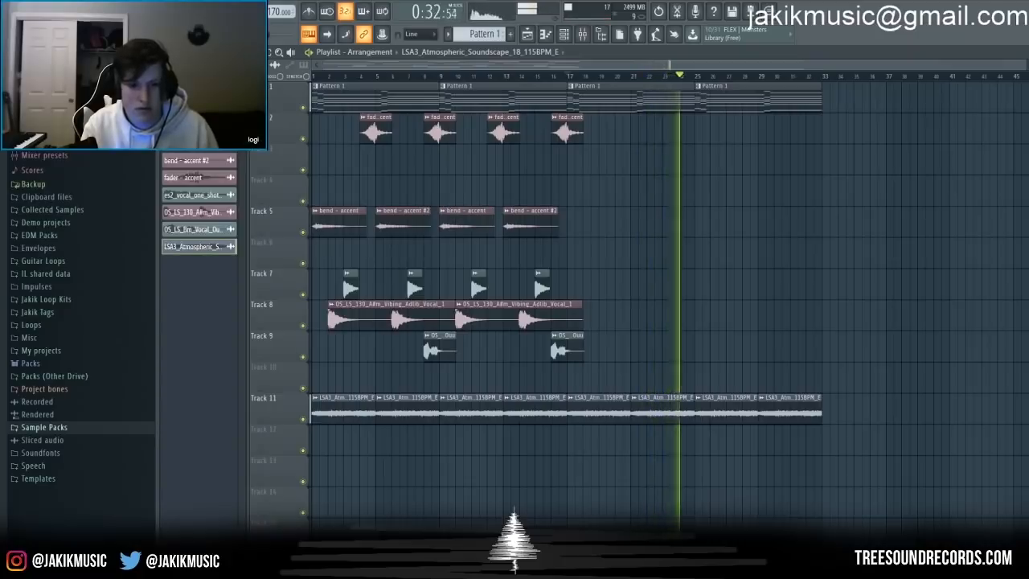
key("space")
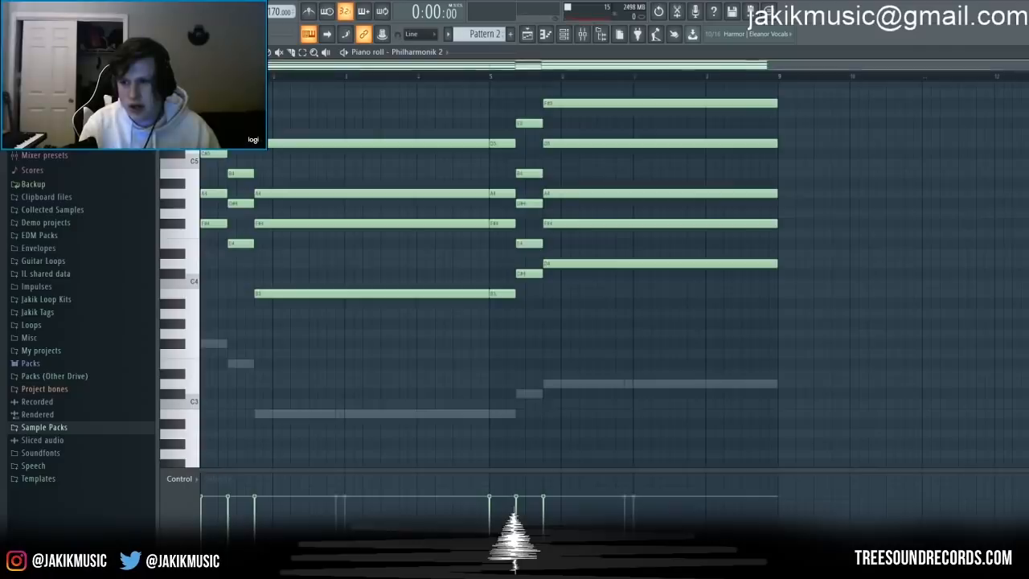
Step: Try strumming the Philharmonik chords in Pattern 2's piano roll and play the pattern
left_click_drag(1014, 67, 717, 67)
scroll(691, 206, "up", 4)
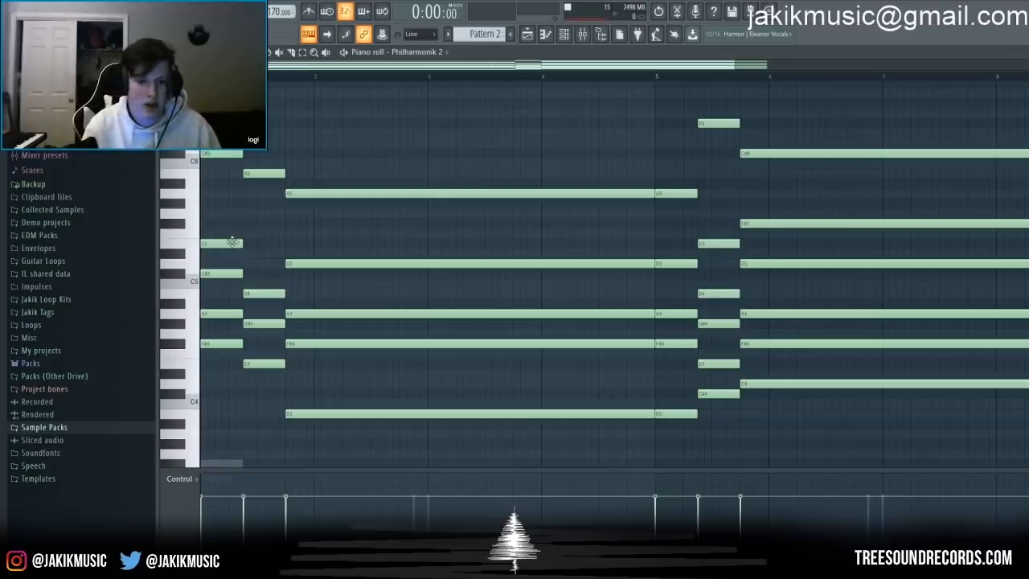
left_click_drag(735, 67, 595, 87)
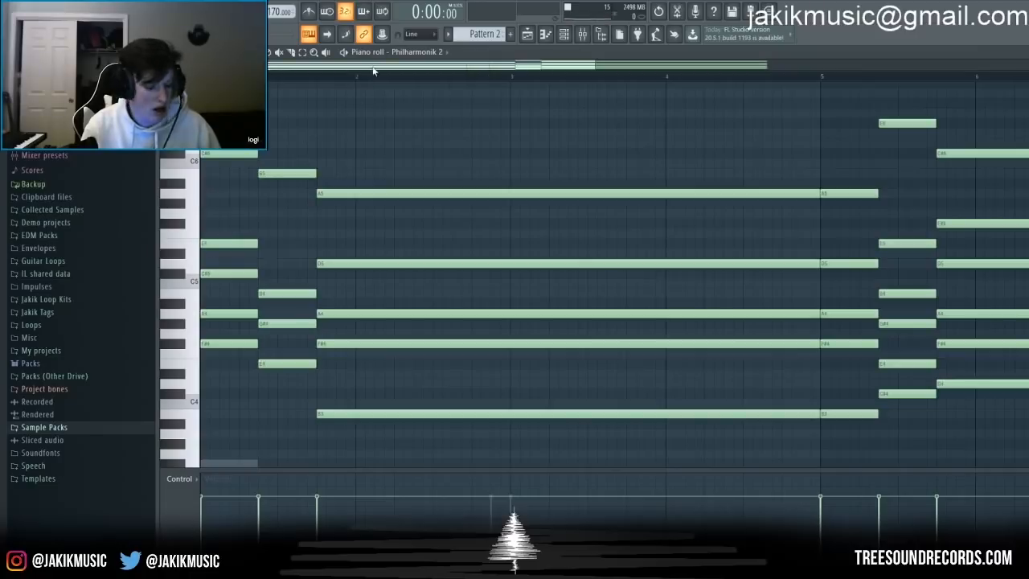
key("alt+s")
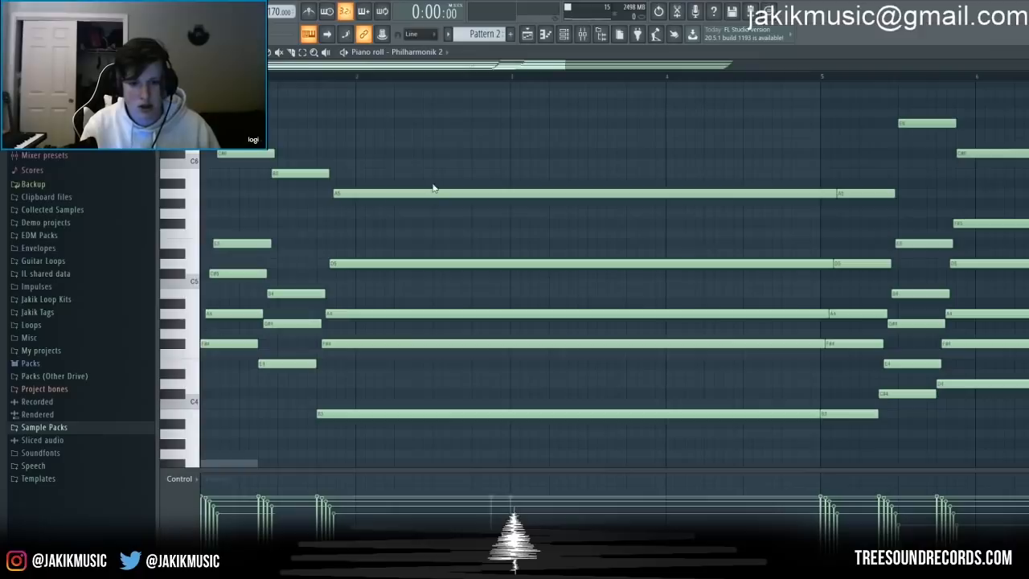
key("space")
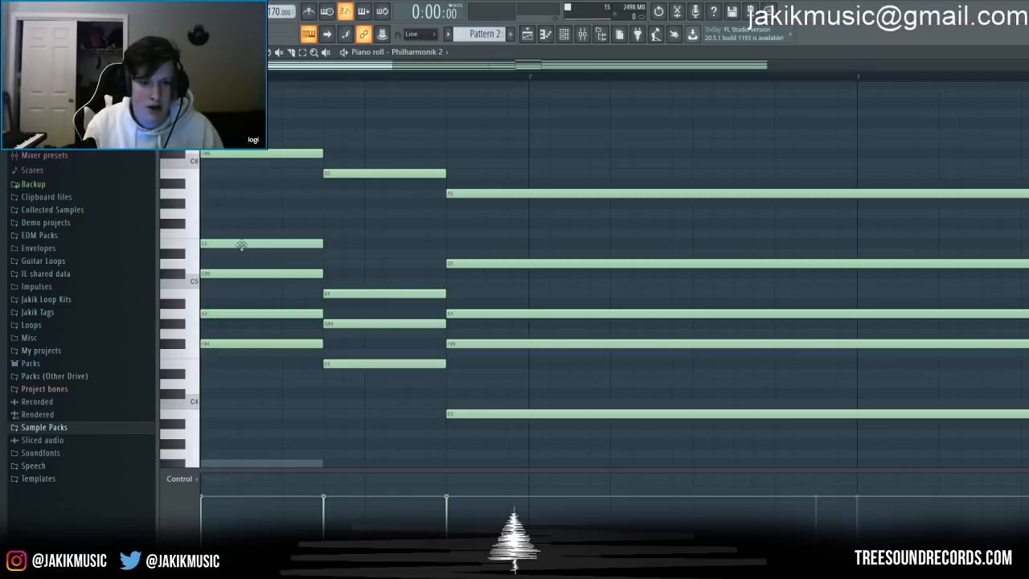
Step: Nudge the first chord's E5 and A4, the second chord's G#4 and the third chord's A4 slightly late off the grid
mouse_move(233, 246)
left_mouse_down()
mouse_move(254, 256)
mouse_move(240, 246)
left_mouse_up()
left_click_drag(241, 315, 245, 315)
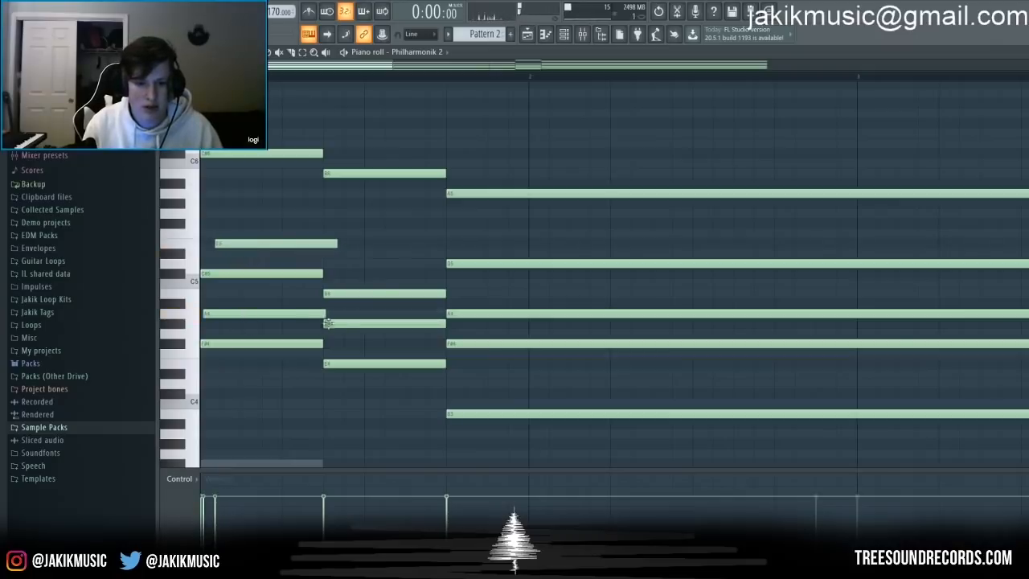
key("space")
key("space")
scroll(386, 73, "down", 2)
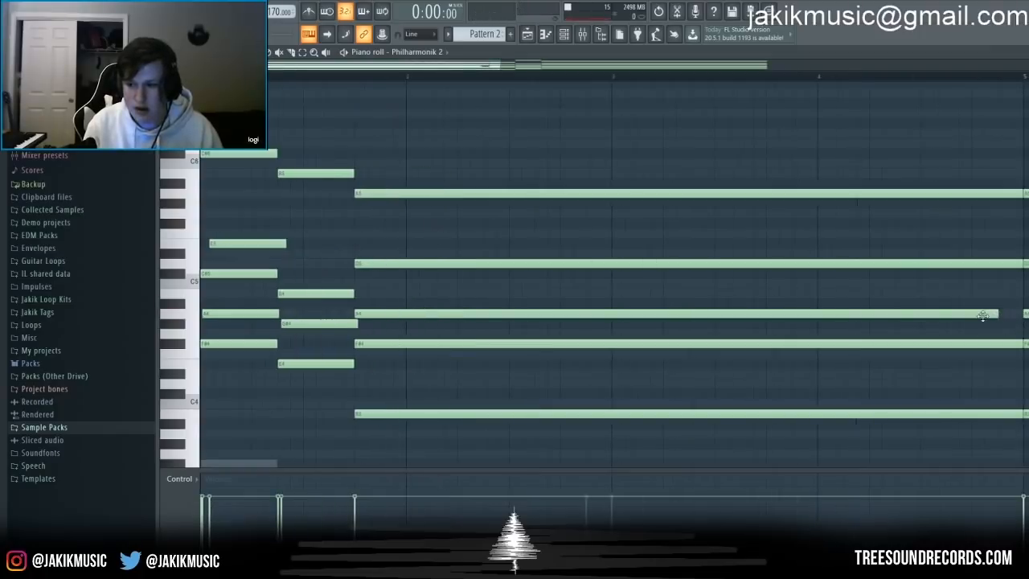
left_click_drag(982, 315, 991, 315)
key("space")
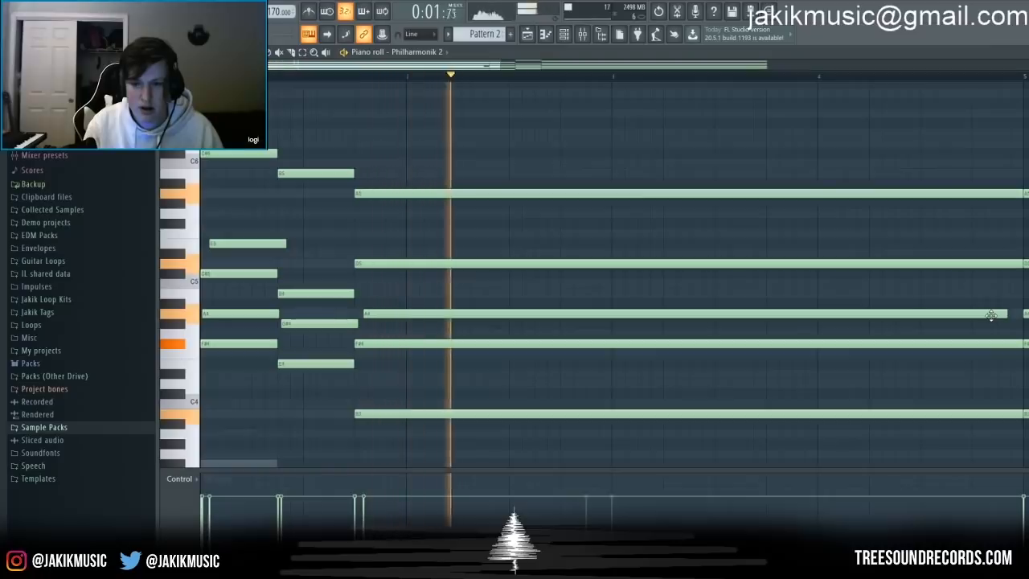
Step: Nudge A5, E5 and F#5 slightly late and B4 slightly early in the chords from bar 5, and play that section
left_click_drag(554, 194, 559, 193)
left_click_drag(609, 242, 618, 243)
left_click_drag(739, 224, 747, 226)
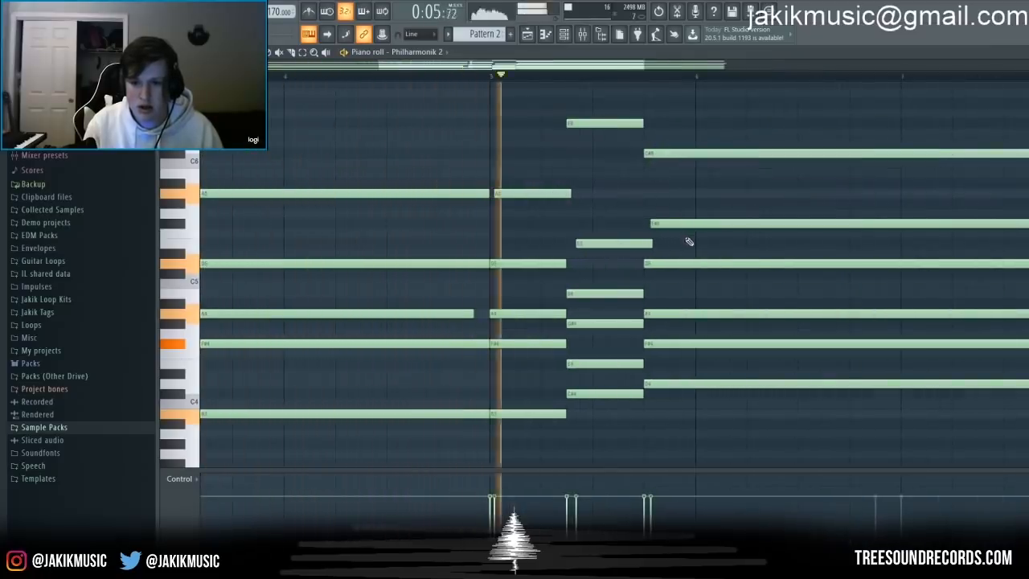
key("space")
left_click(578, 294)
left_click(445, 78)
key("space")
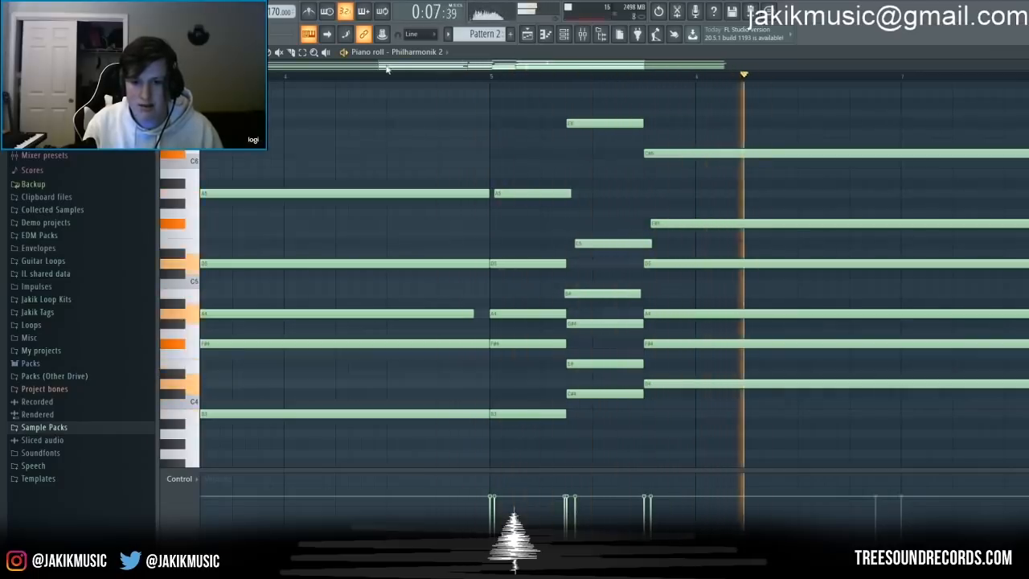
Step: Play the whole Philharmonik chord pattern from its start to check the note timing
key("space")
left_click_drag(383, 67, 209, 68)
left_click(203, 76)
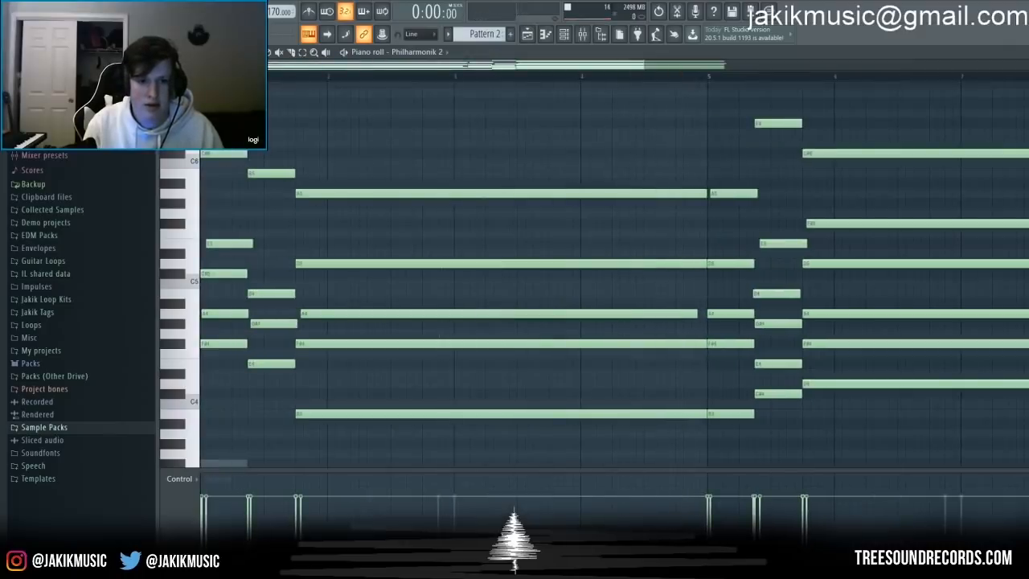
left_click_drag(642, 67, 931, 104)
key("space")
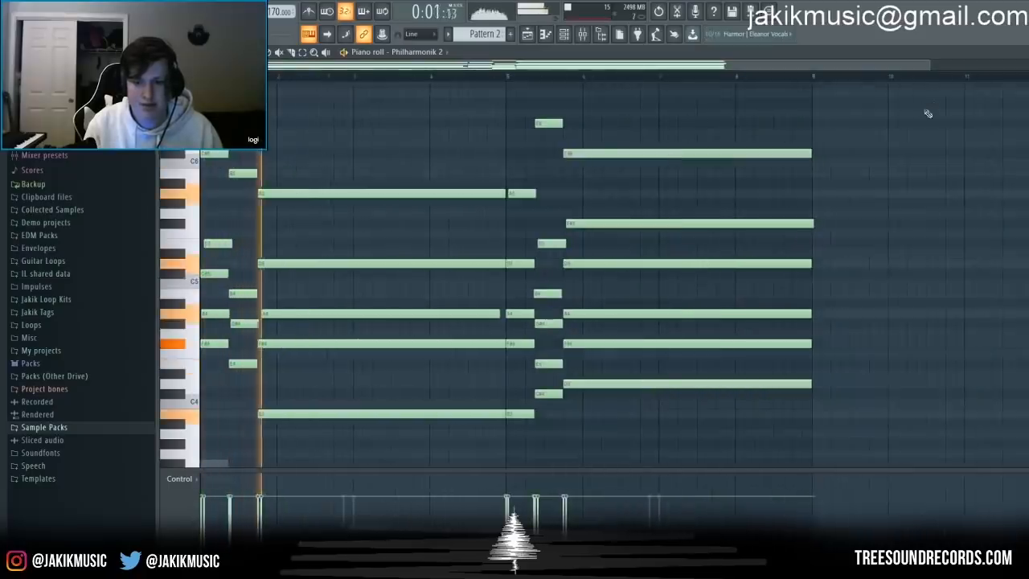
key("space")
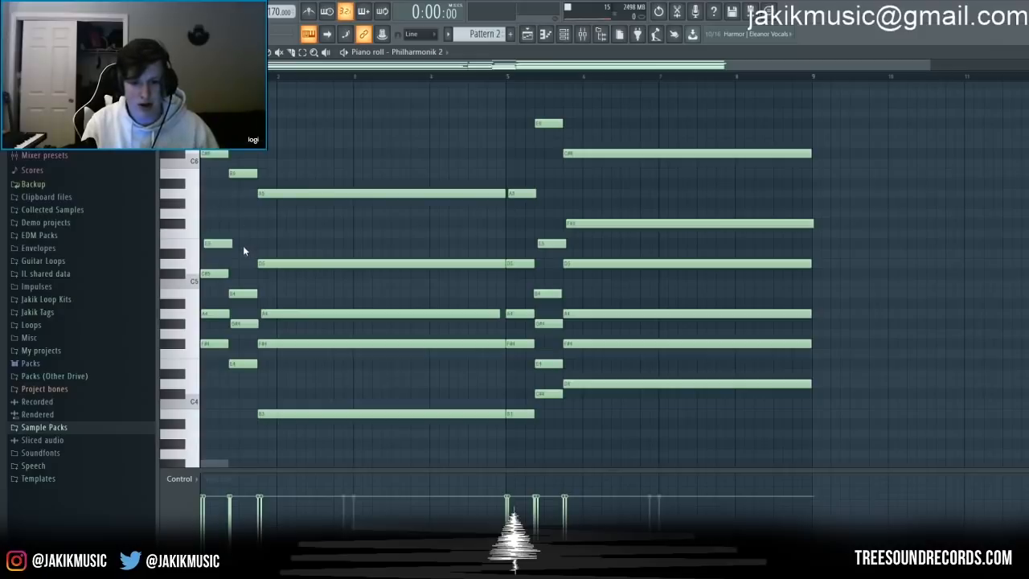
Step: Vary the velocities of the Philharmonik chord notes in Pattern 2 and play the pattern
key("ctrl+z")
left_click_drag(503, 351, 504, 379)
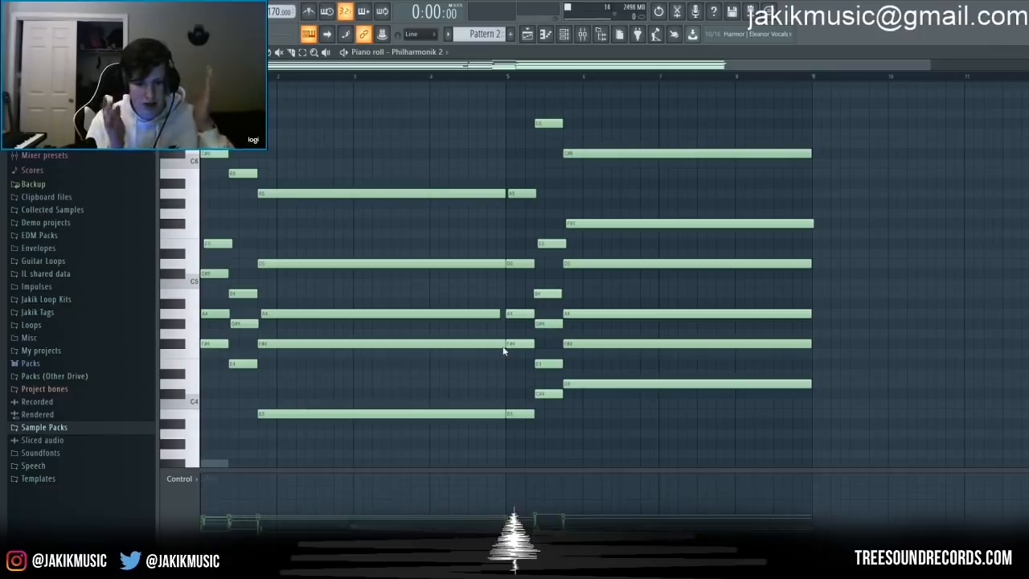
mouse_move(504, 351)
left_mouse_down()
mouse_move(505, 324)
mouse_move(504, 385)
mouse_move(505, 344)
mouse_move(505, 362)
left_mouse_up()
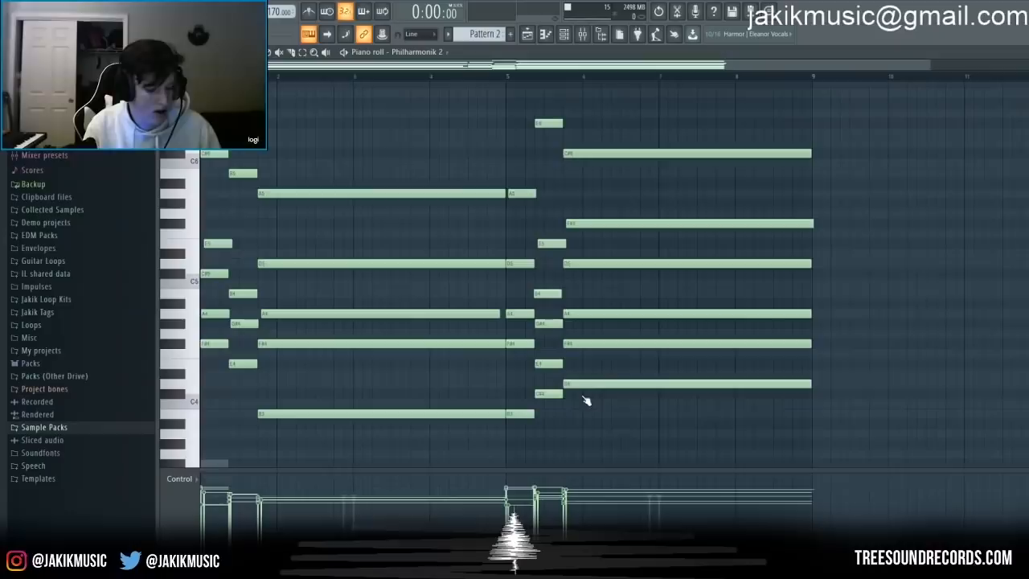
key("space")
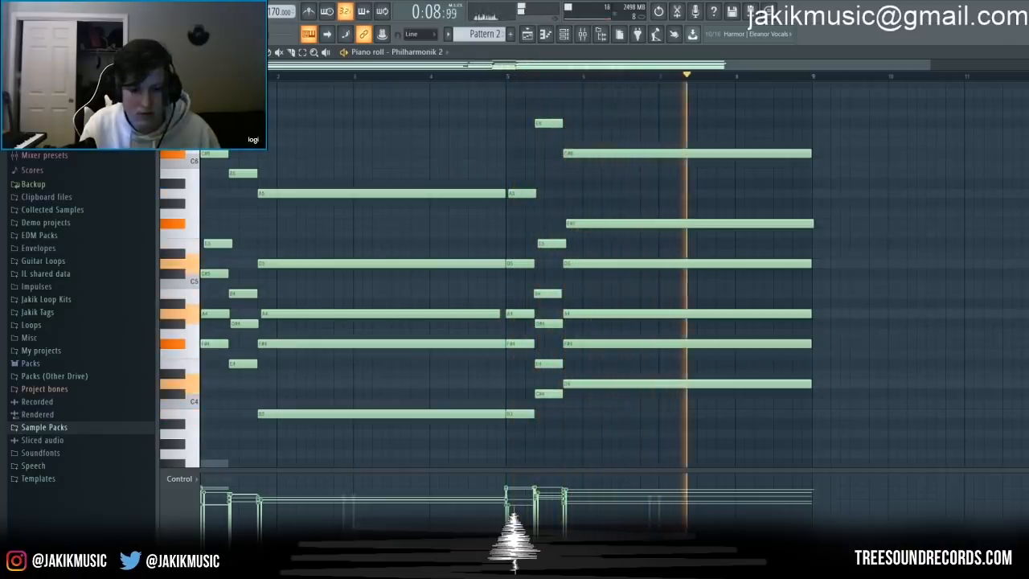
key("space")
scroll(483, 34, "up", 1)
key("space")
scroll(484, 34, "down", 1)
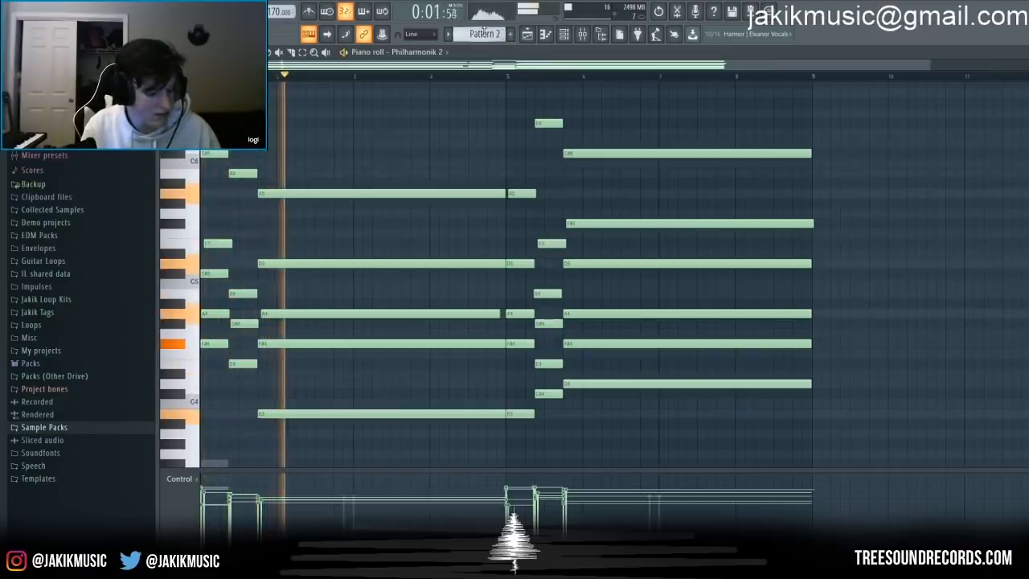
Step: Play the extended arrangement from bar 33 and look over the mixer tracks
left_click(580, 37)
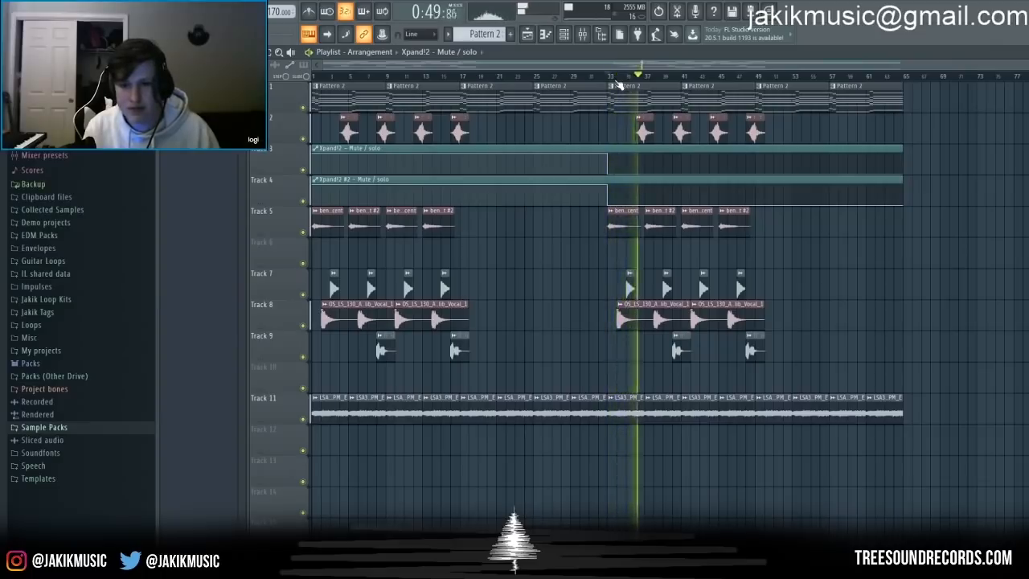
key("space")
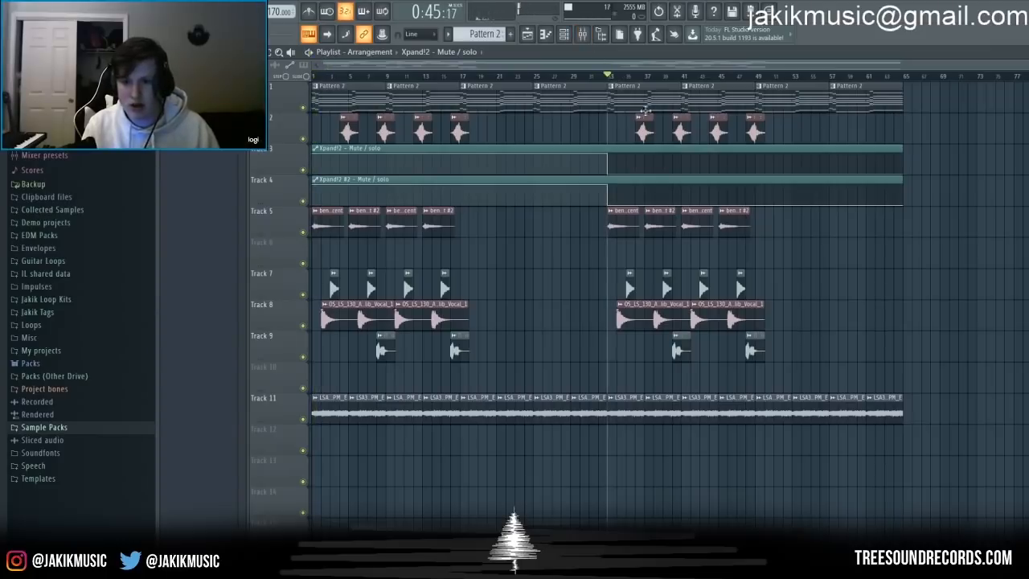
left_click(583, 35)
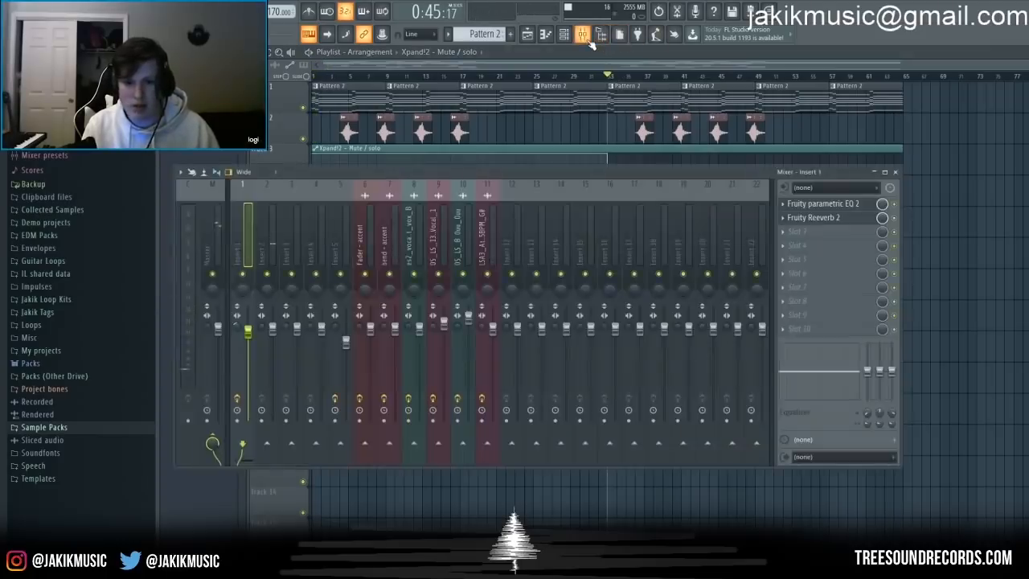
left_click(583, 37)
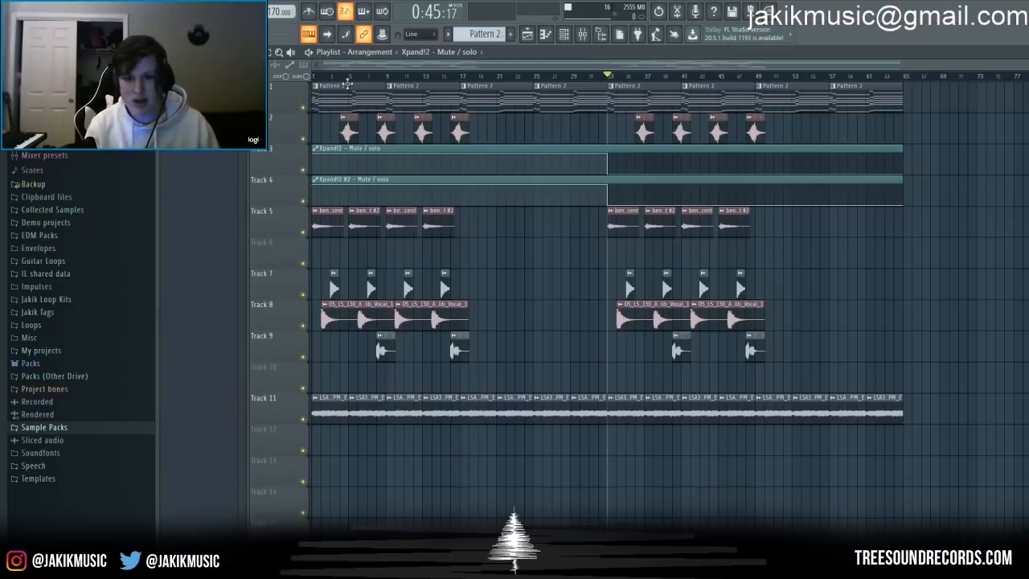
Step: Compare the arrangement's opening with the section from bar 33 by playing each part
left_click(314, 78)
key("space")
left_click(611, 78)
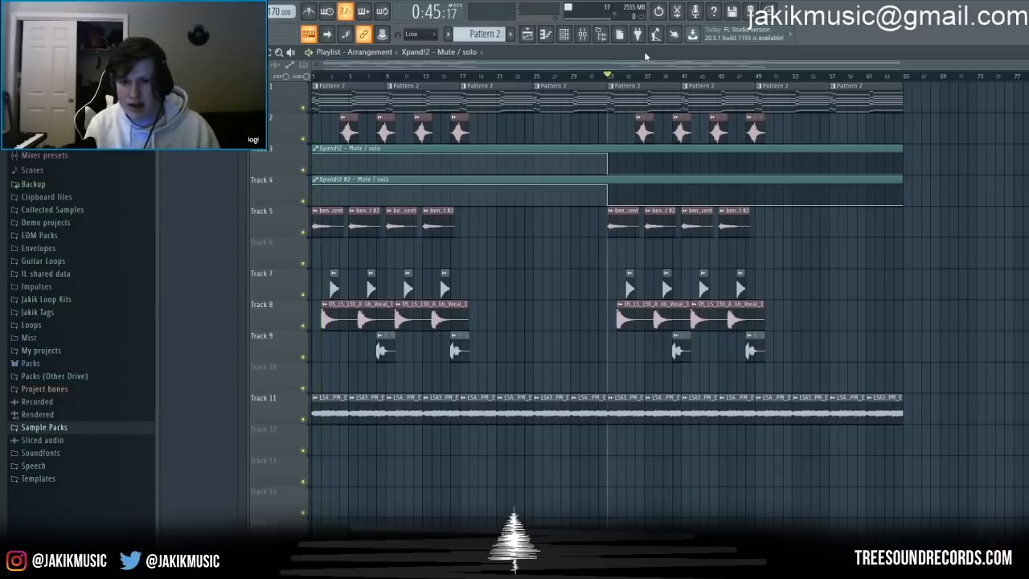
key("space")
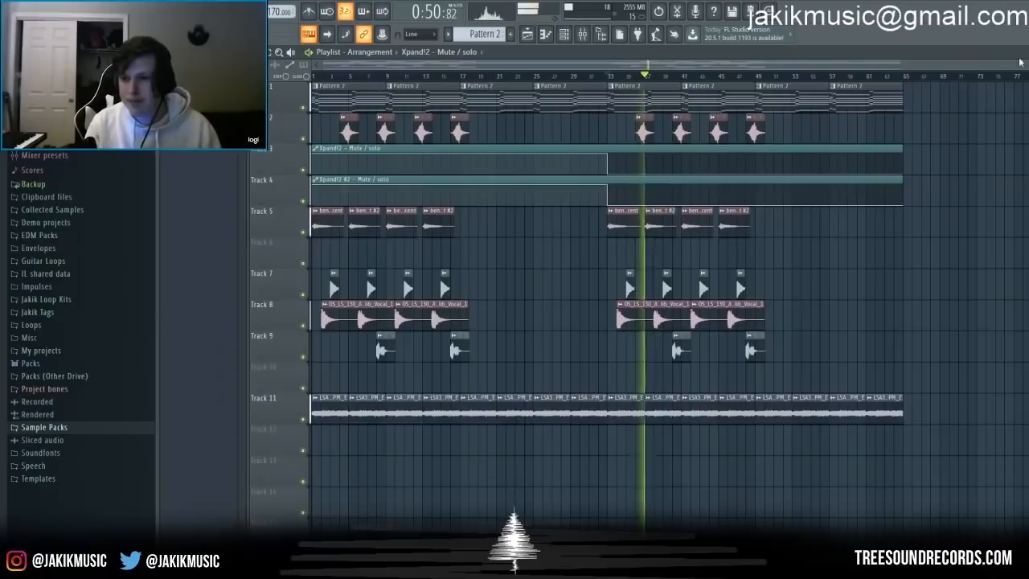
key("space")
Step: Close the melody sample's settings and play the trippie redd melody 170 #2 clip on playlist track 5
key("F9")
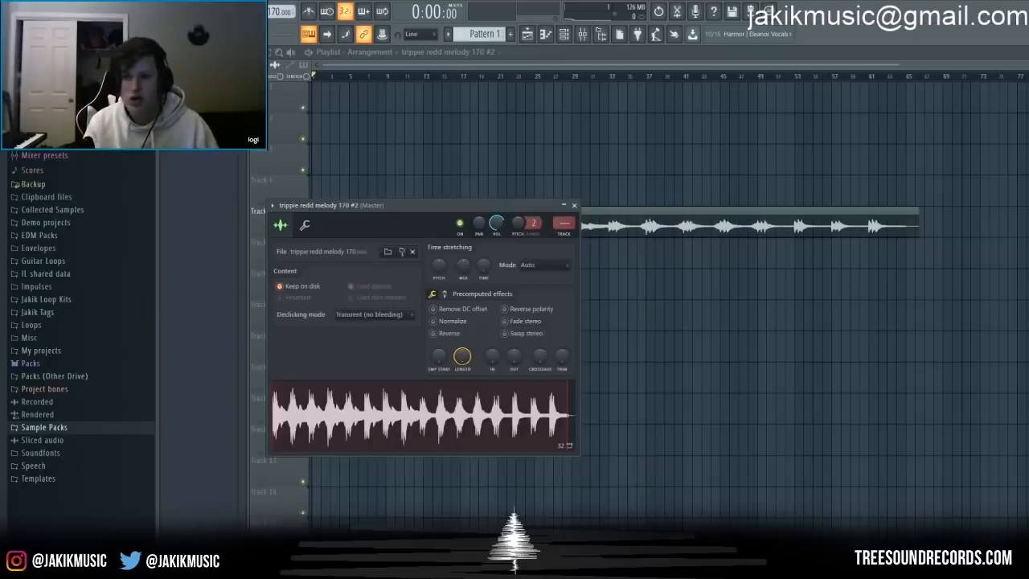
key("Escape")
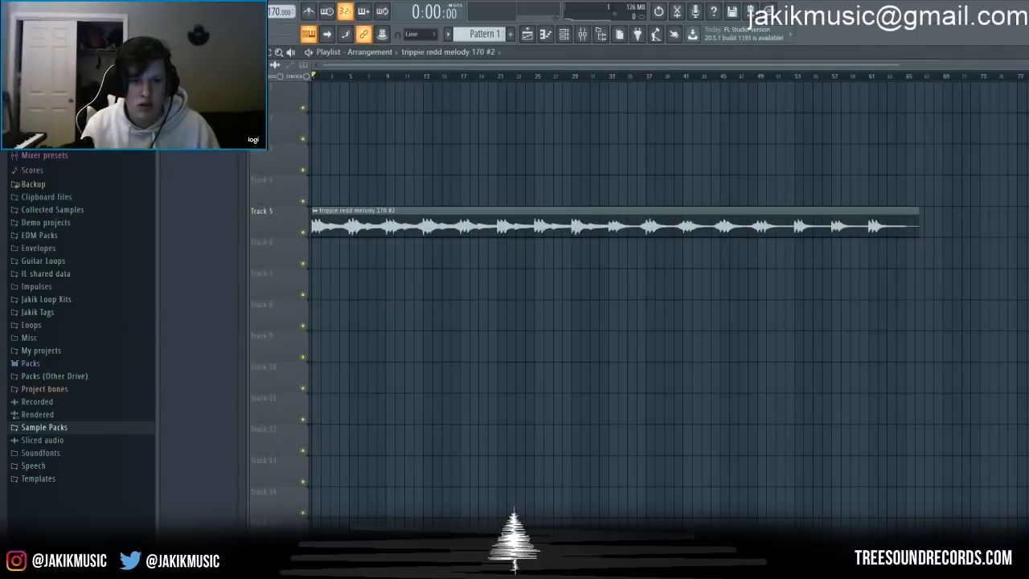
key("space")
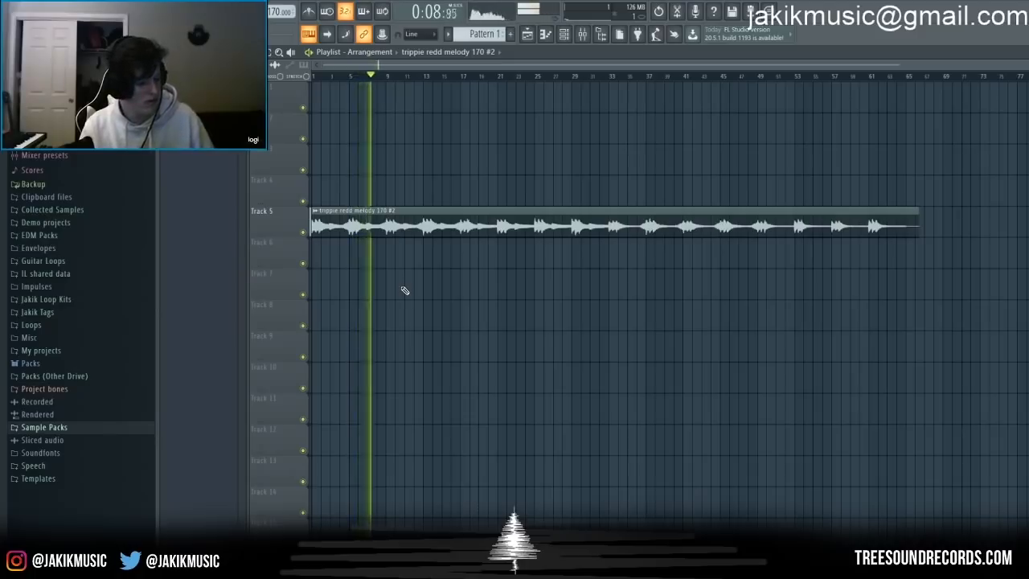
key("space")
Step: Adjust the time stretching pitch of the trippie redd melody 170 #2 sample, playing the clip to compare
double_click(426, 228)
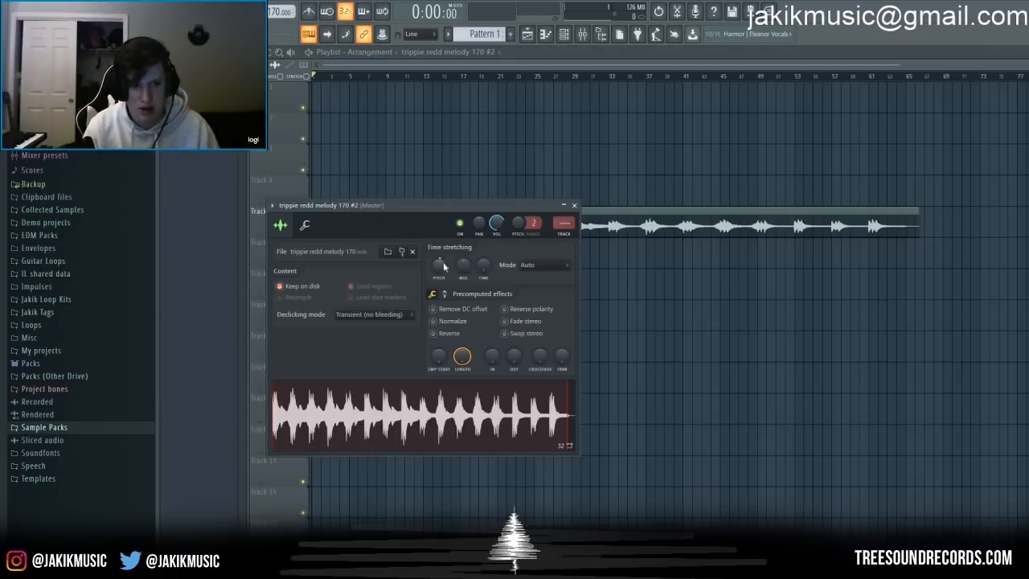
key("space")
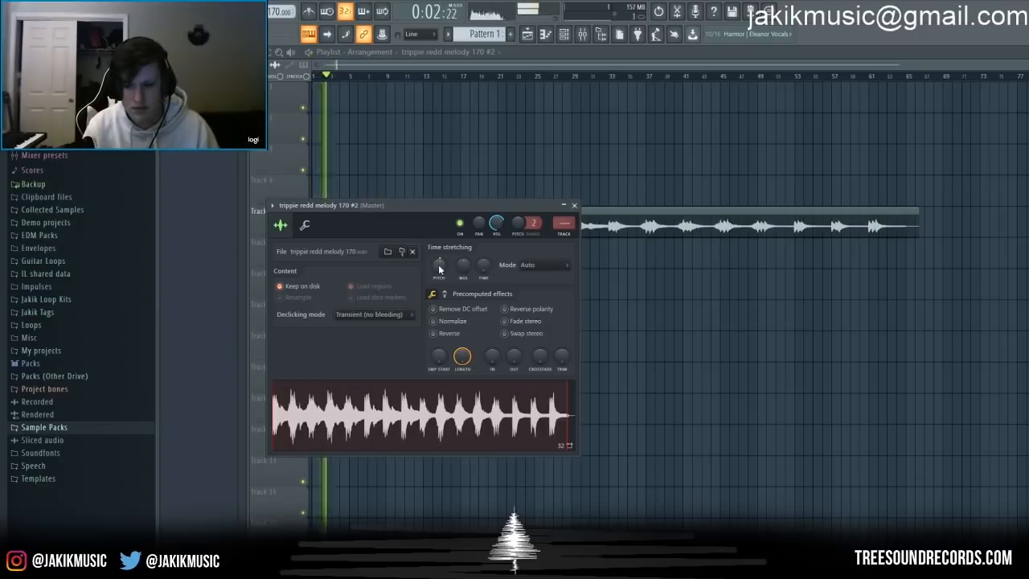
key("space")
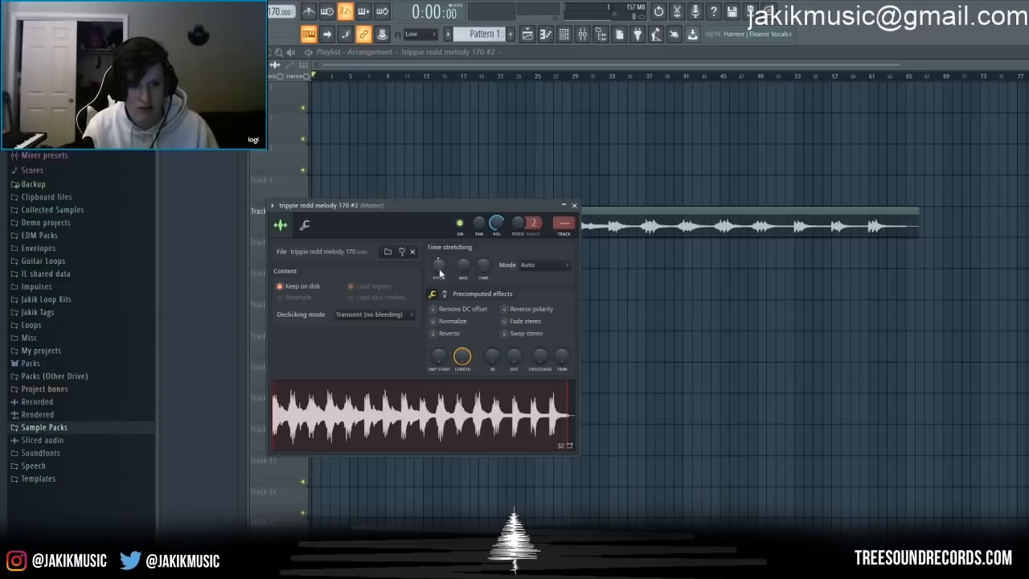
key("space")
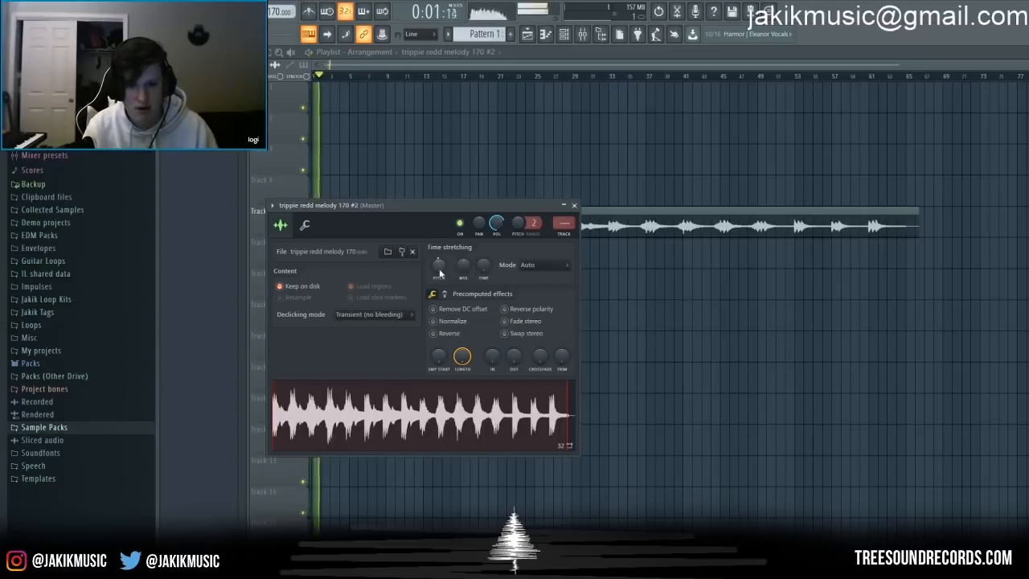
Step: Insert Fruity parametric EQ 2 in the first effect slot of the Master track and play the melody clip
left_click_drag(1017, 66, 1001, 76)
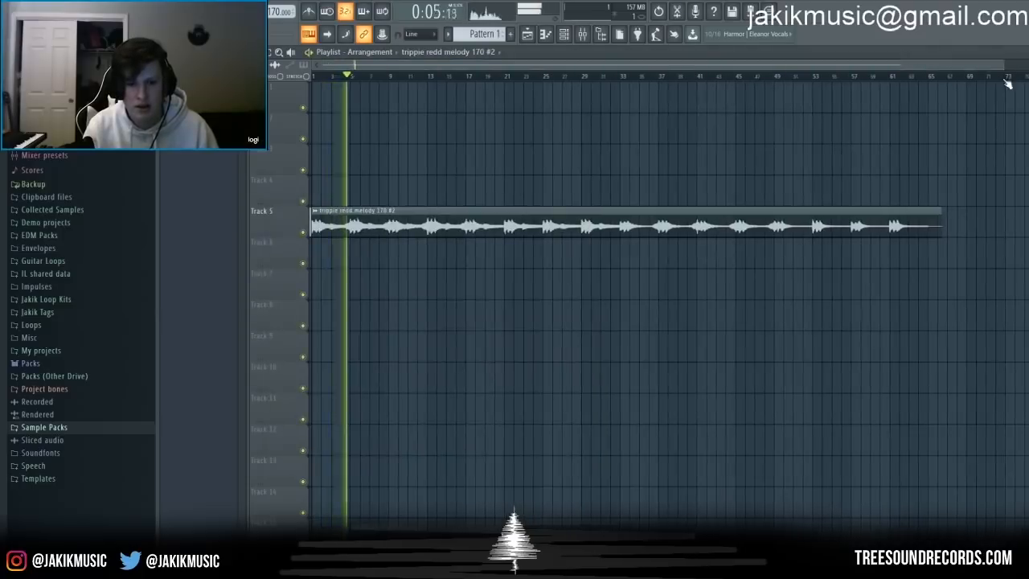
left_click(619, 36)
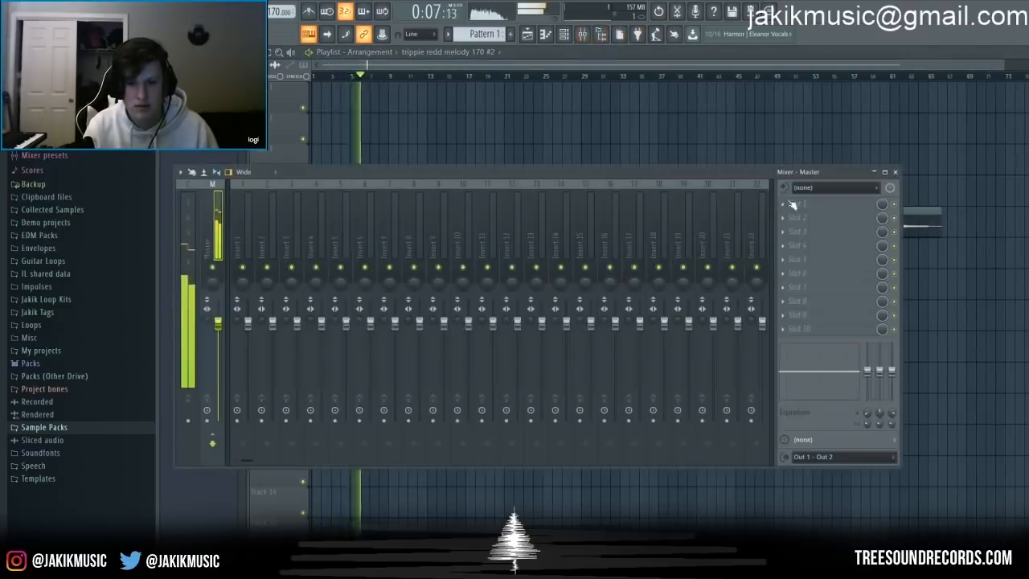
left_click(644, 453)
key("space")
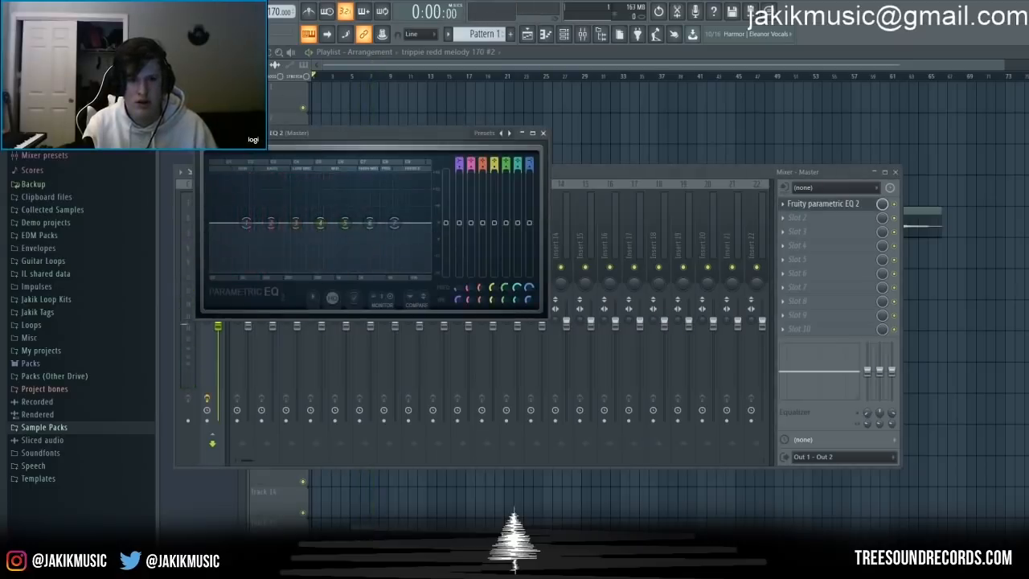
key("space")
key("space")
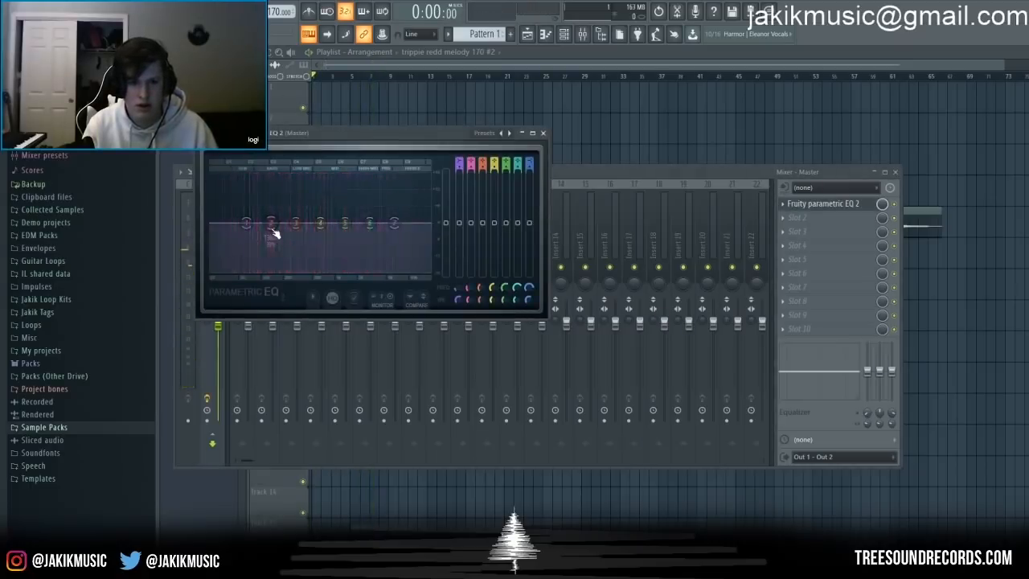
Step: Shape the Master EQ with gentle cuts in the lows and mids and a slight treble boost while the clip plays
left_click_drag(320, 223, 414, 218)
key("space")
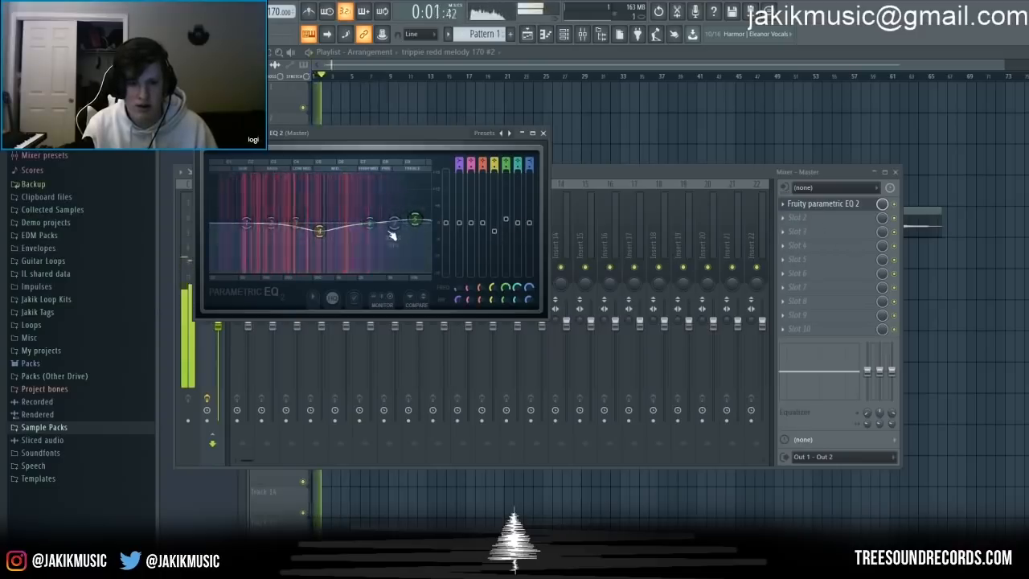
left_click_drag(271, 223, 246, 231)
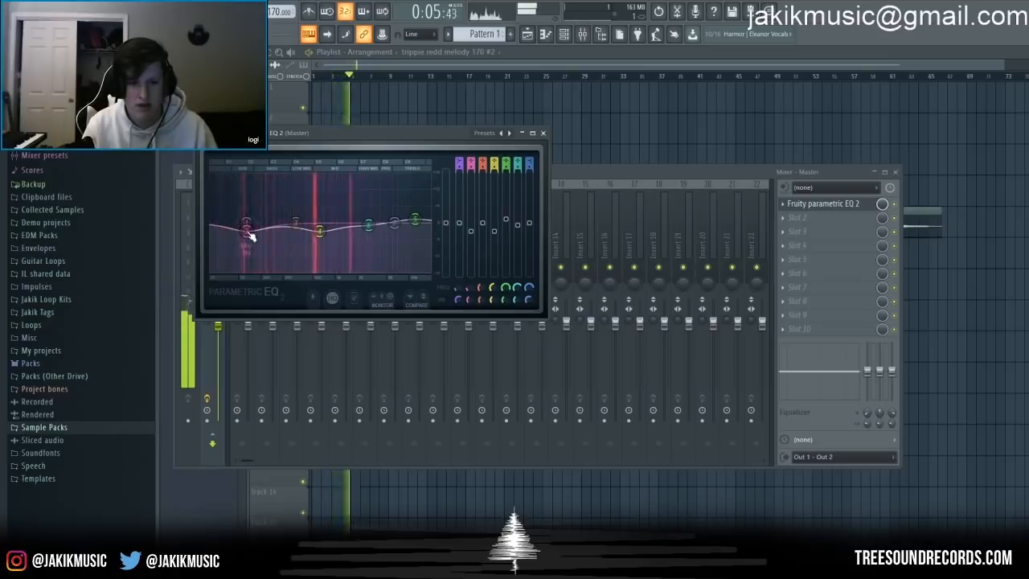
mouse_move(415, 219)
left_mouse_down()
mouse_move(368, 226)
mouse_move(417, 215)
left_mouse_up()
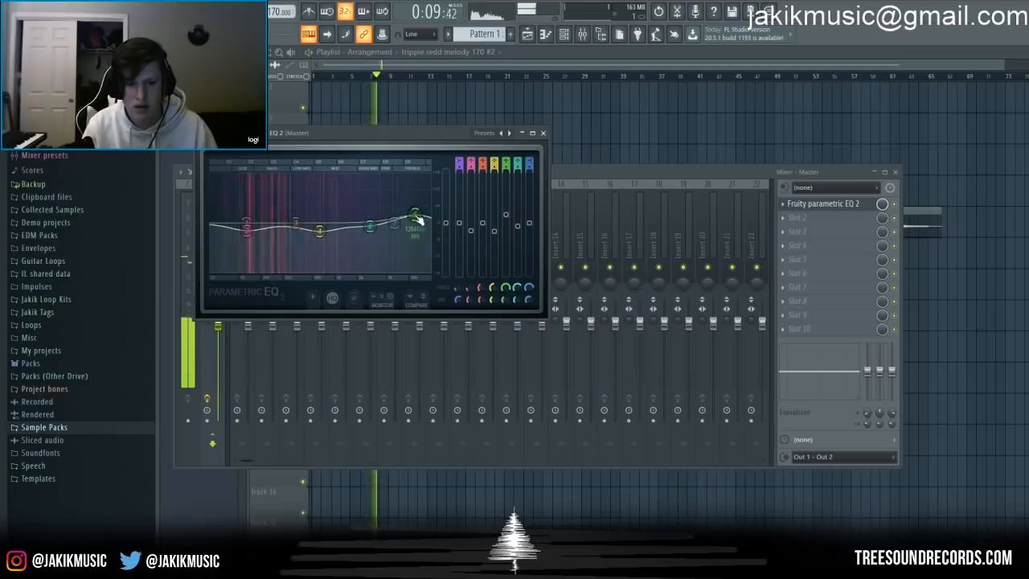
Step: Check the melody sample's channel in the Audio group of the channel rack while the clip plays
left_click(1001, 67)
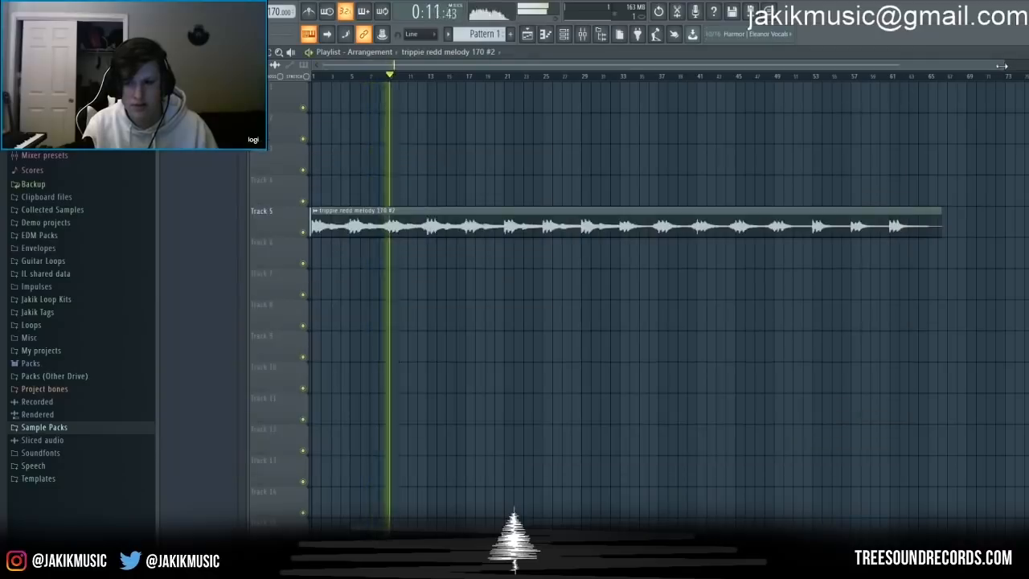
left_click(565, 38)
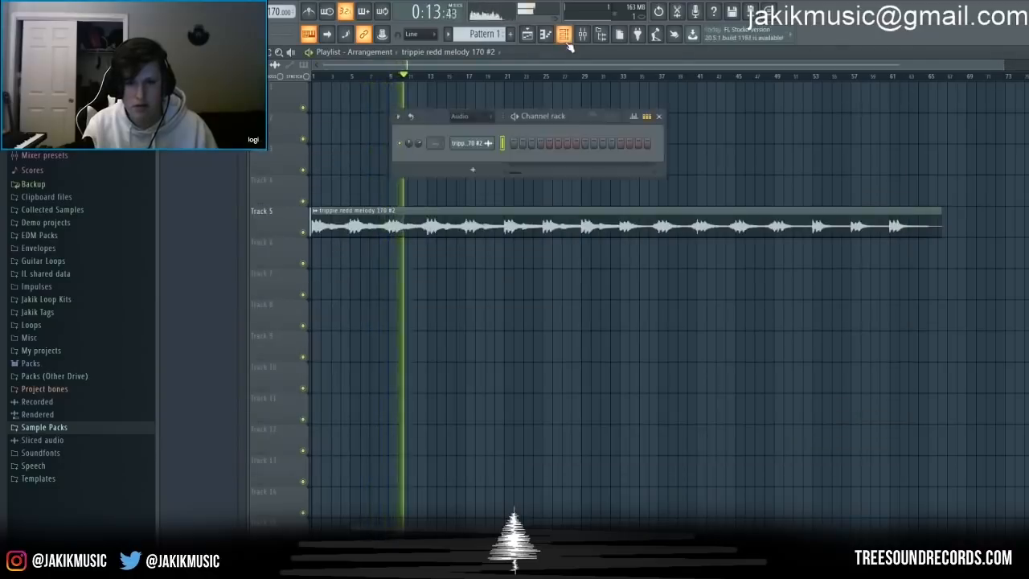
left_click(476, 120)
left_click(471, 155)
left_click(493, 64)
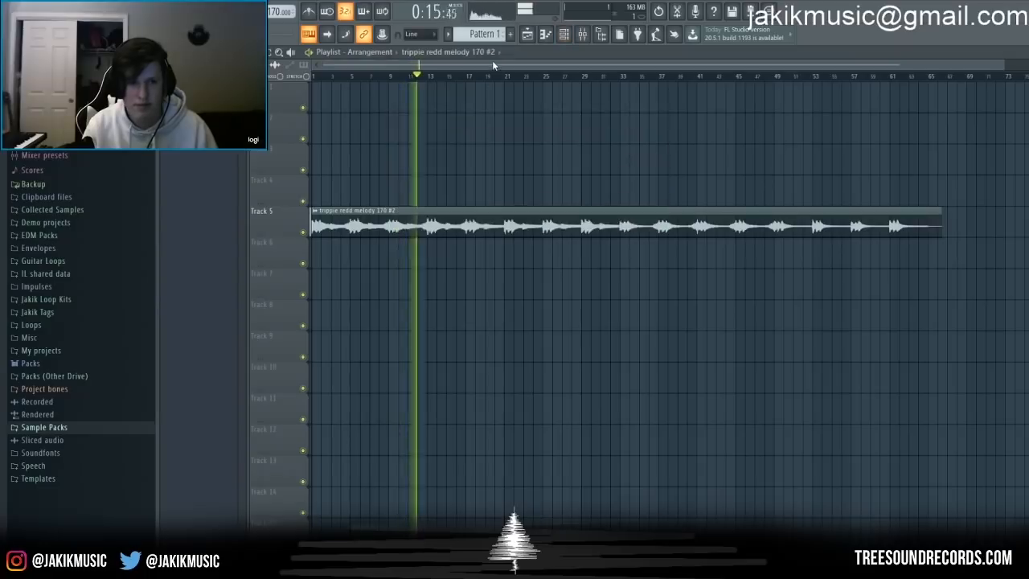
key("space")
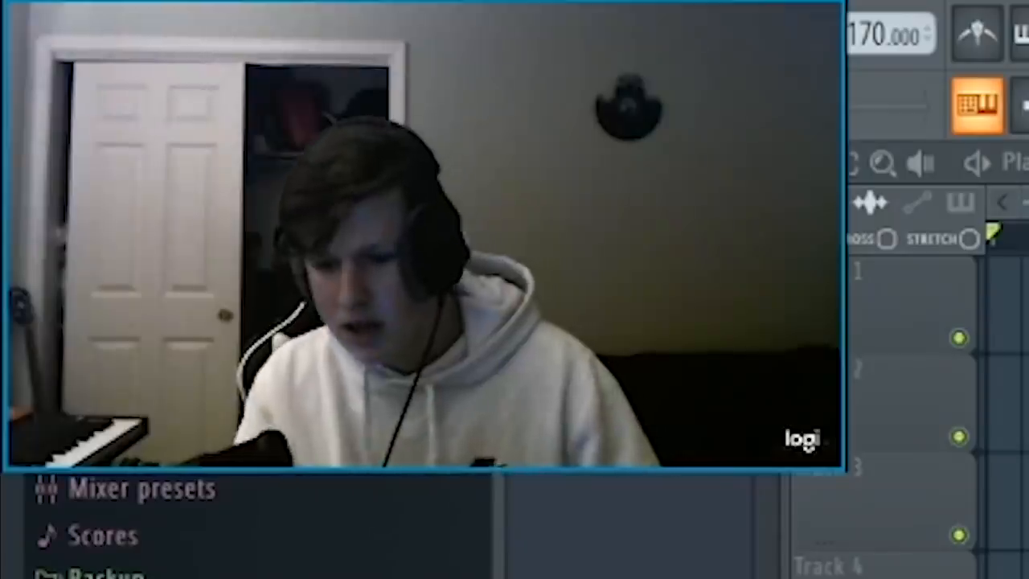
Step: Play the trippie redd melody 170 #2 clip from the start and check the Master track in the mixer
key("Escape")
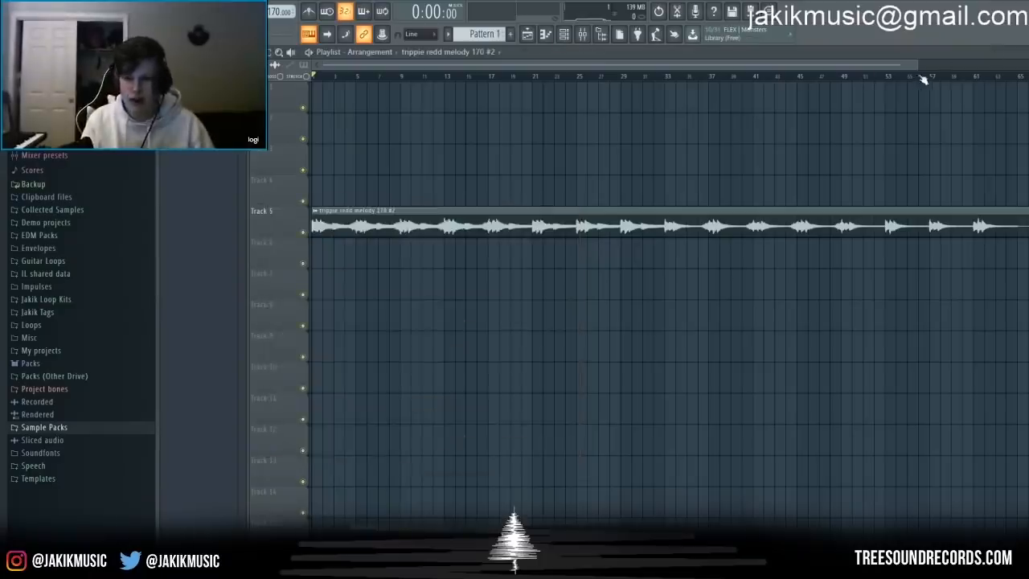
left_click_drag(916, 65, 1016, 66)
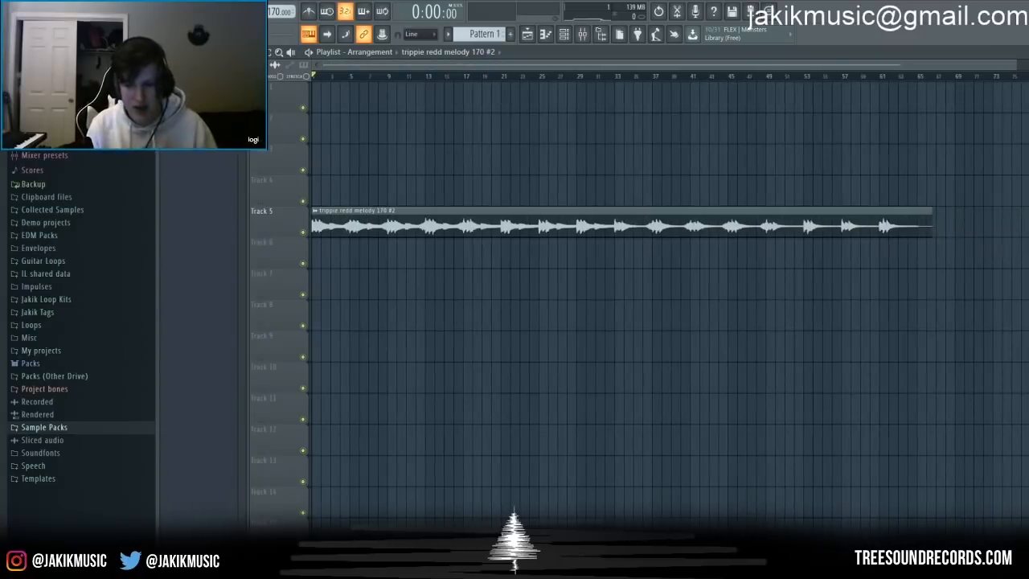
key("space")
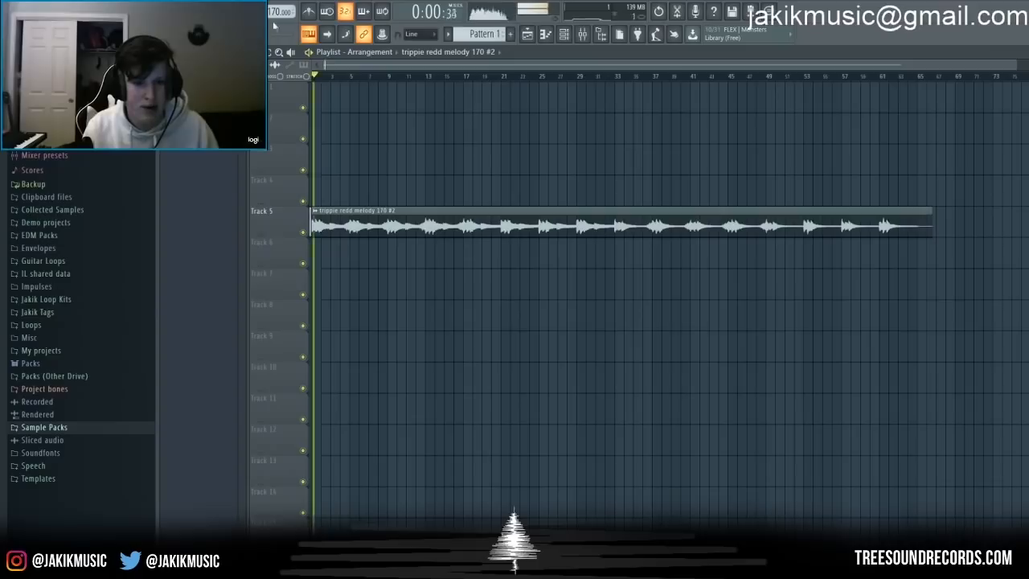
key("F9")
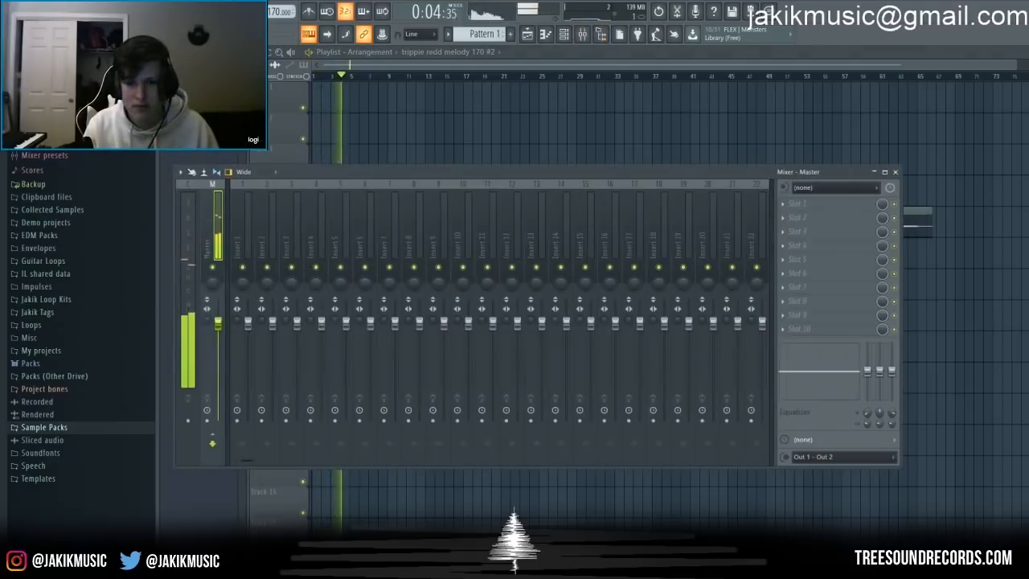
key("F9")
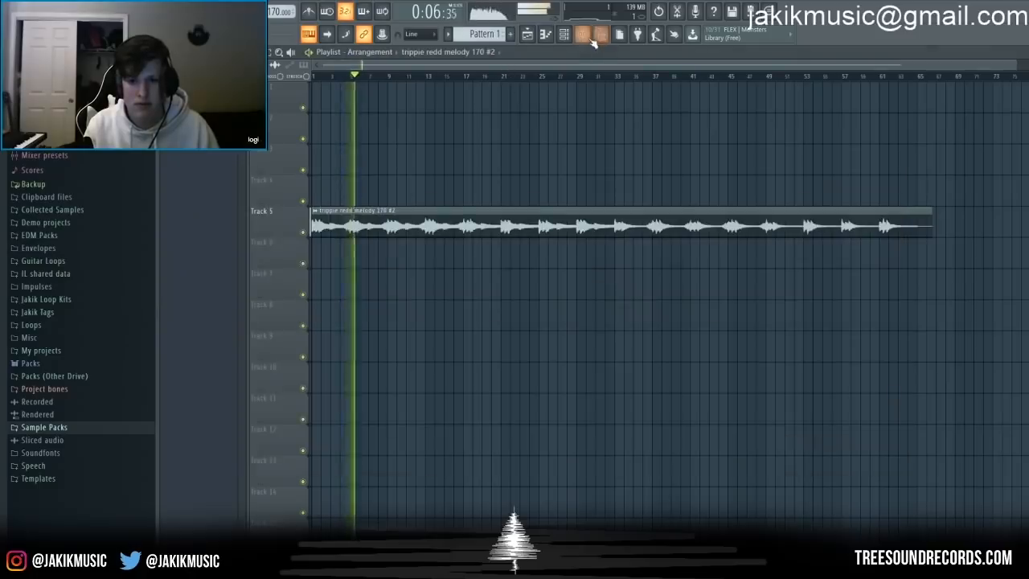
left_click(582, 34)
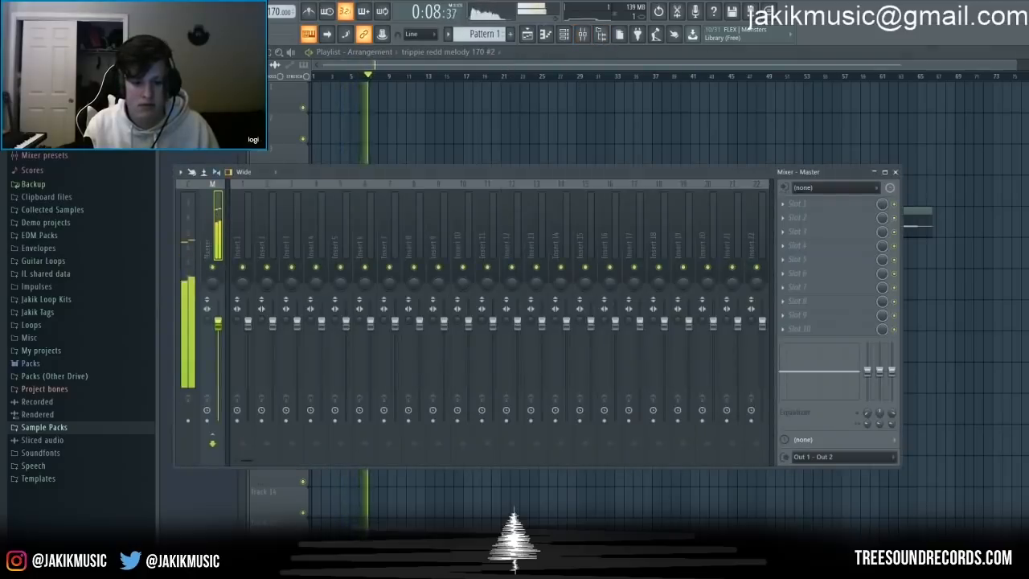
key("F9")
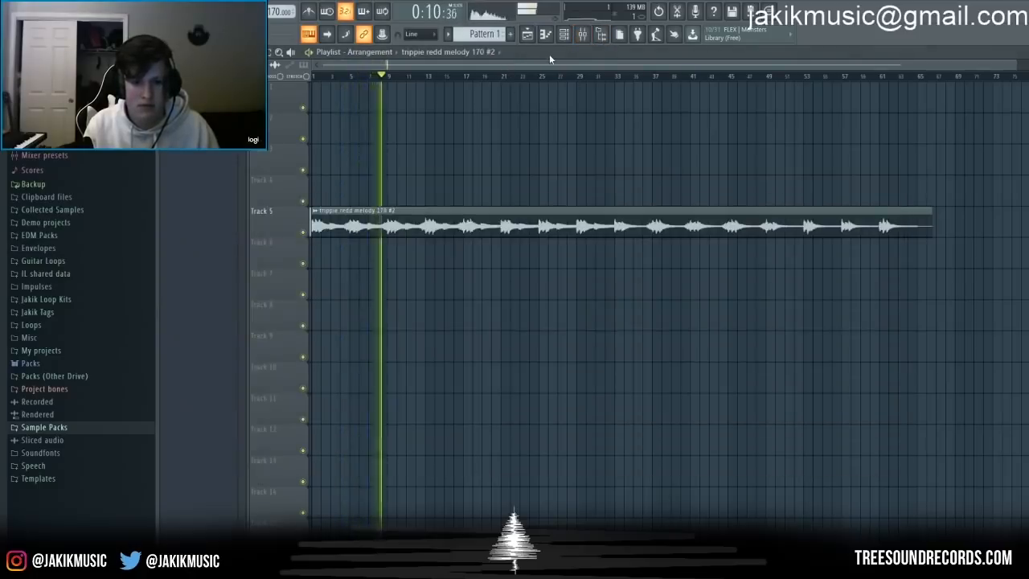
key("space")
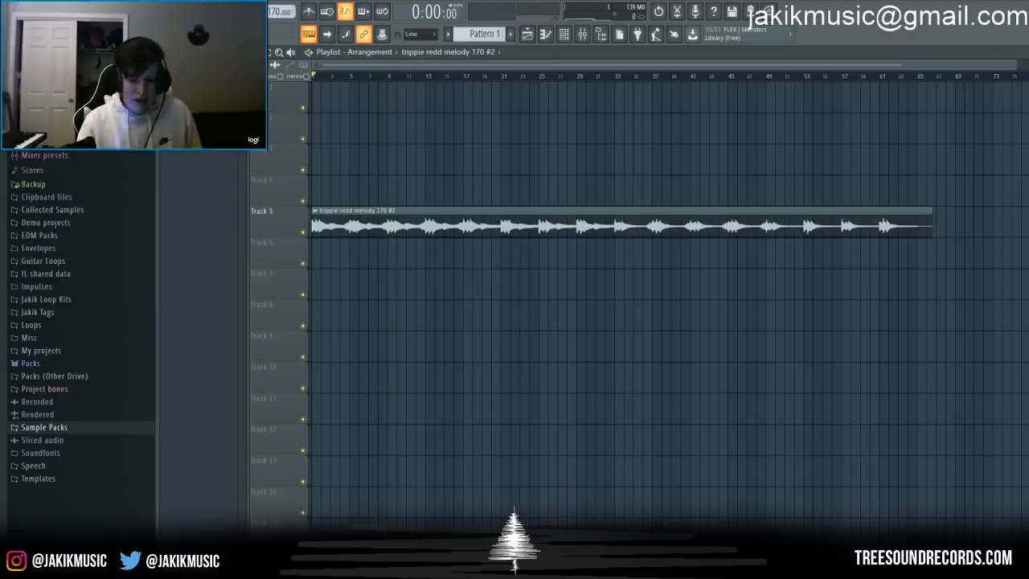
Step: Insert RC-20 Retro Color on the Master track and browse its presets, settling on Vinyl 1
left_click(583, 33)
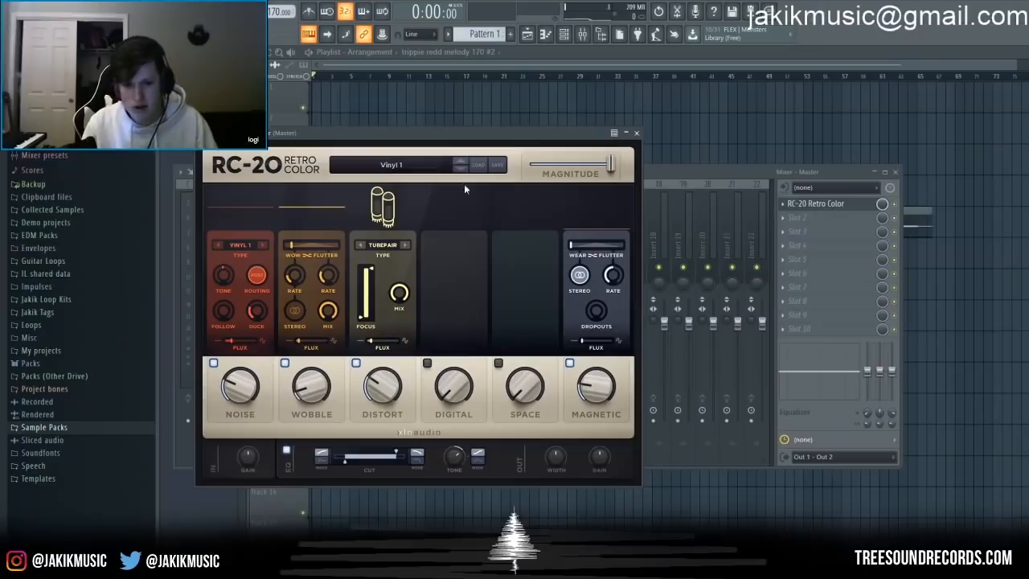
left_click(462, 175)
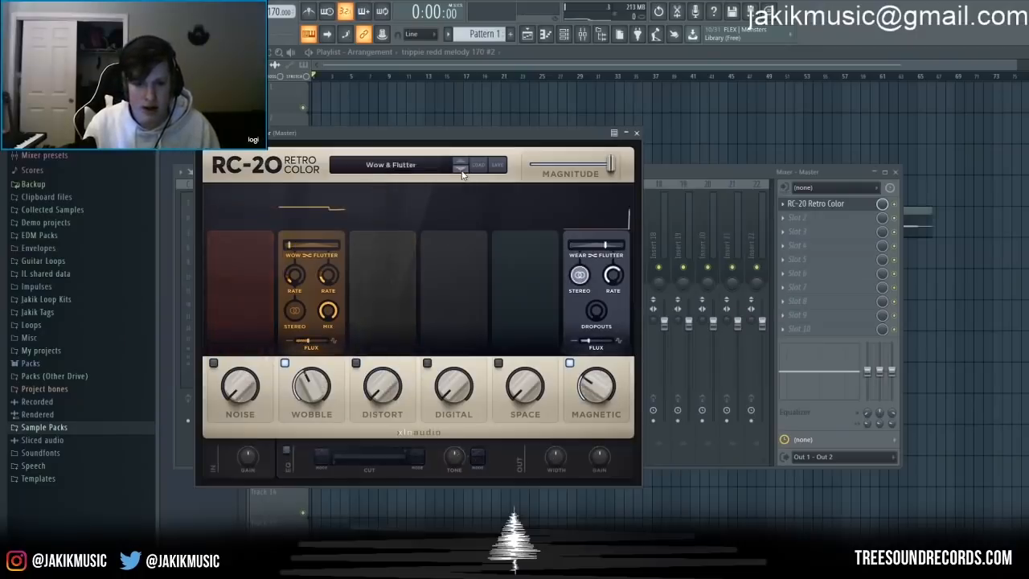
left_click(462, 172)
left_click(461, 163)
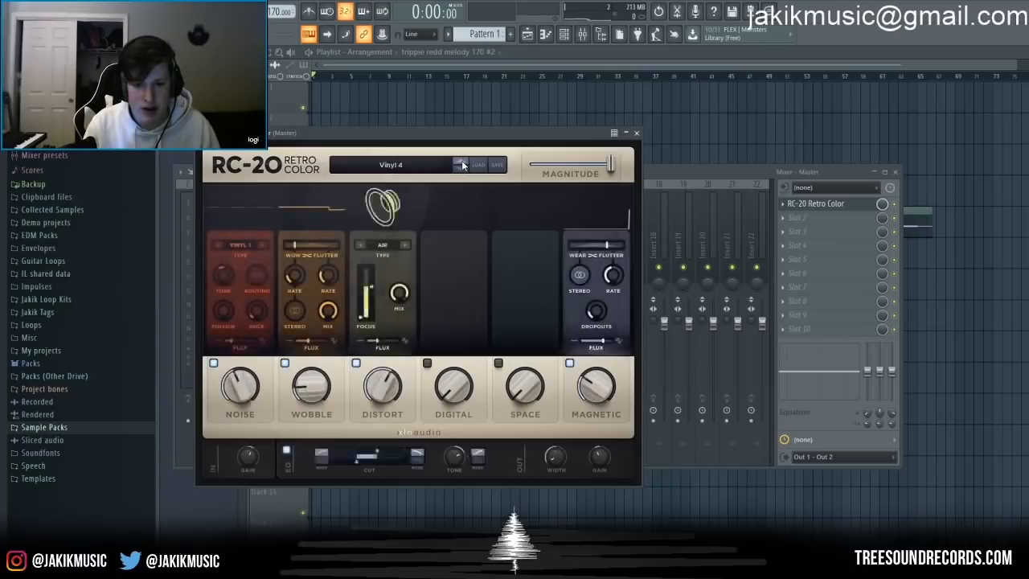
Step: Configure RC-20 with Wobble and Magnetic off, a 36% distortion mix and 7.5" noise at about 15%
left_click(284, 362)
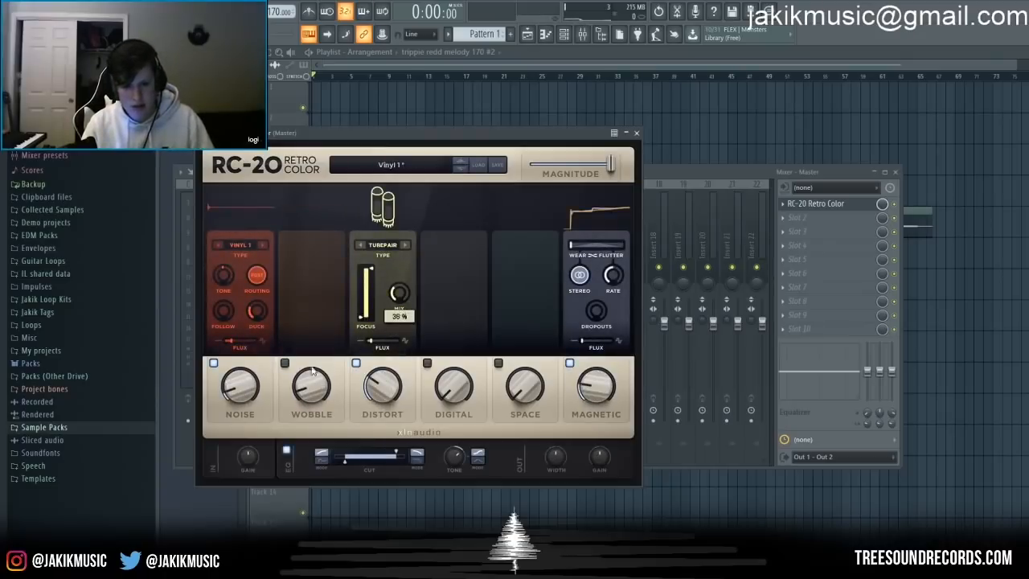
left_click(570, 363)
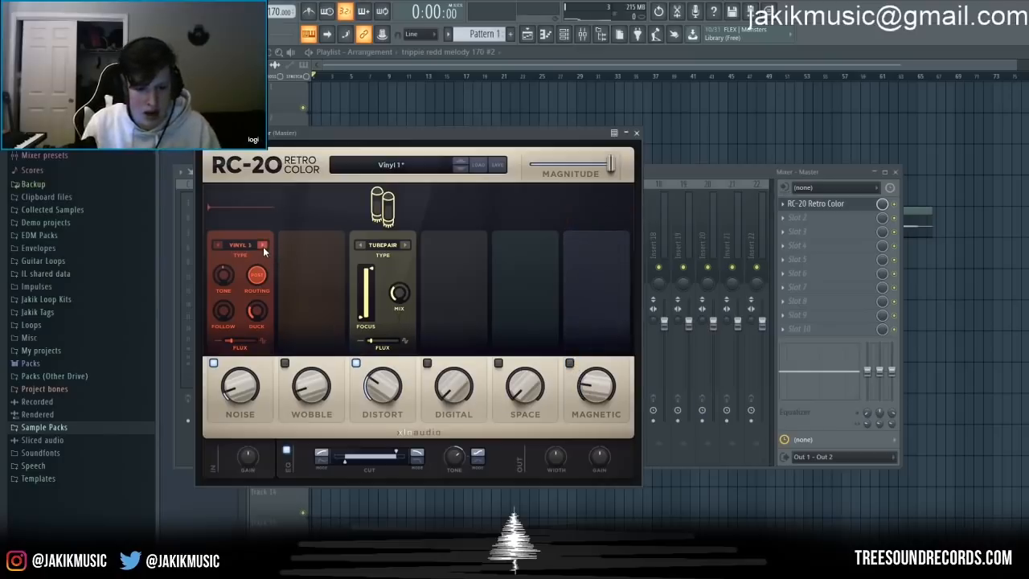
left_click_drag(246, 384, 246, 363)
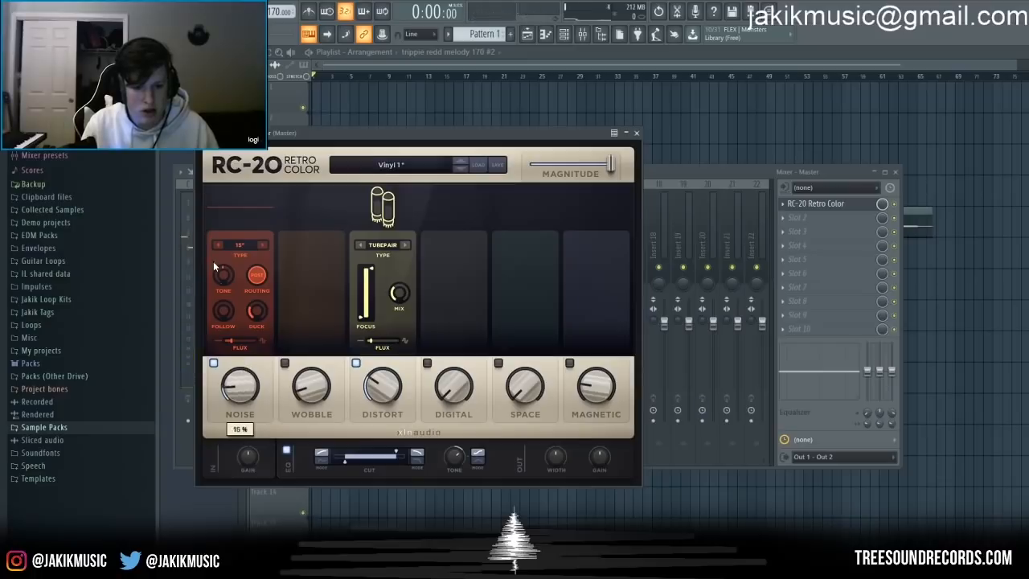
Step: Try RC-20's output width and raise its high cut slightly while playing the clip
key("space")
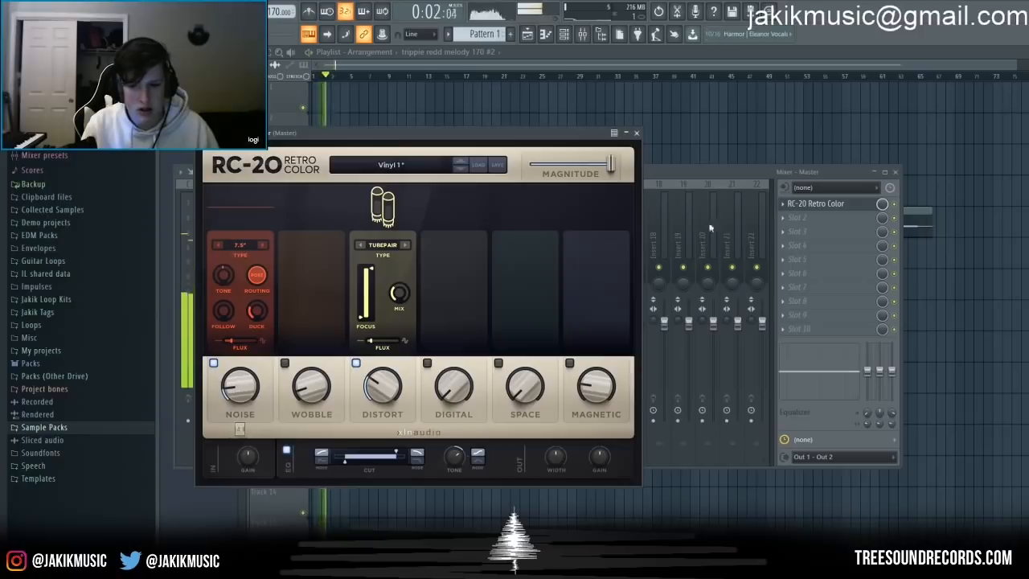
mouse_move(563, 455)
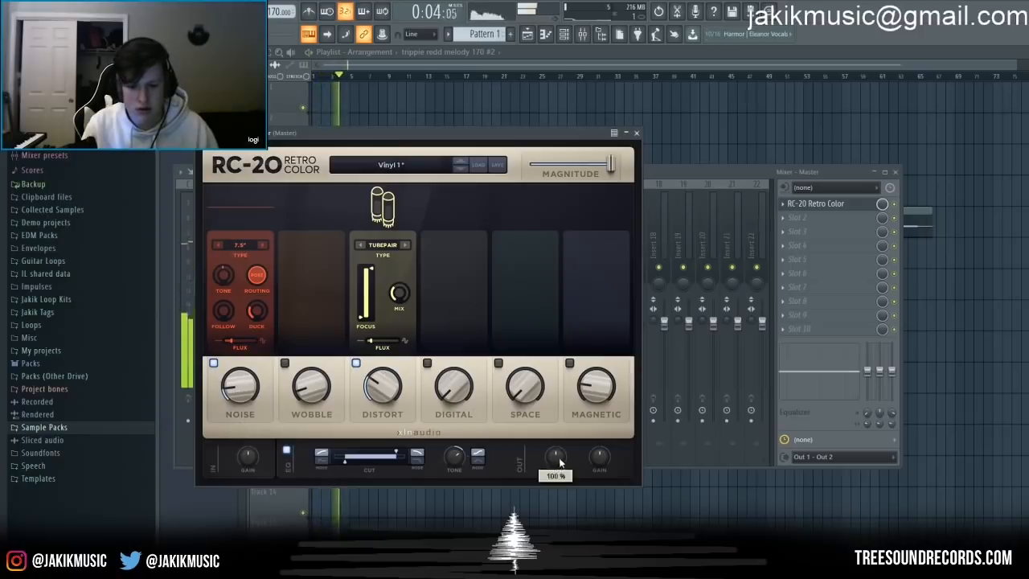
left_click_drag(565, 454, 533, 460)
left_click_drag(404, 457, 406, 456)
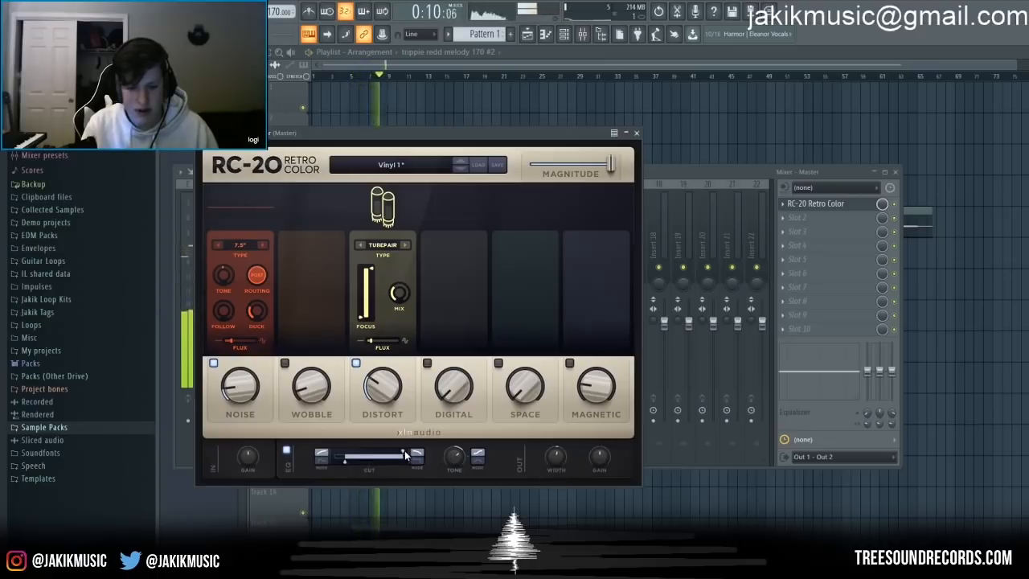
key("space")
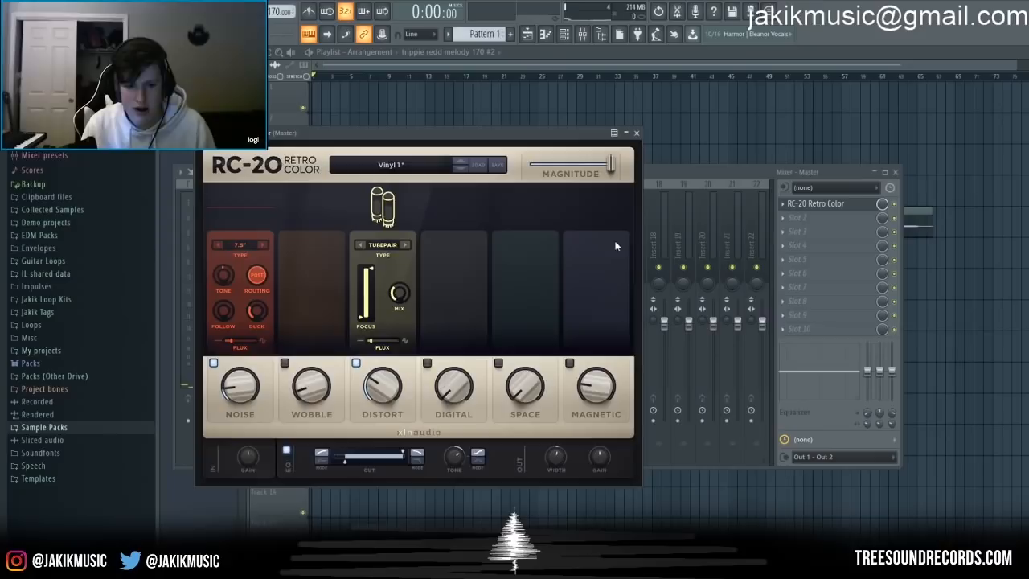
Step: Add Fruity parametric EQ 2 after RC-20 on the Master track and gently cut the lows, low mids and highs during playback
left_click(742, 334)
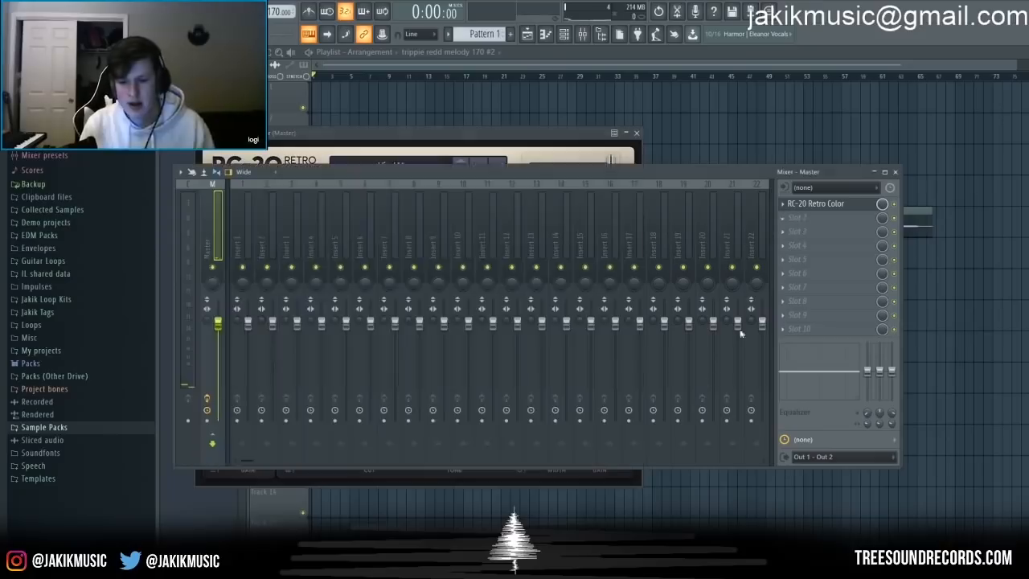
left_click(651, 455)
key("space")
mouse_move(334, 237)
left_mouse_down()
mouse_move(257, 241)
mouse_move(317, 243)
left_mouse_up()
left_click_drag(385, 237, 445, 246)
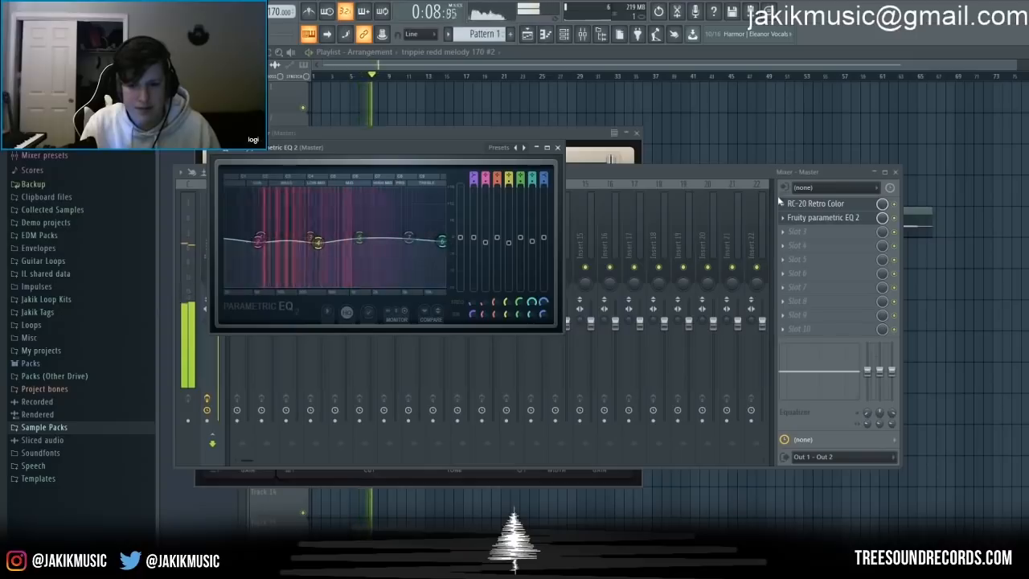
Step: Reopen RC-20 Retro Color to check its output gain and listen to the processed clip in the playlist
left_click(813, 207)
left_click(813, 207)
mouse_move(598, 466)
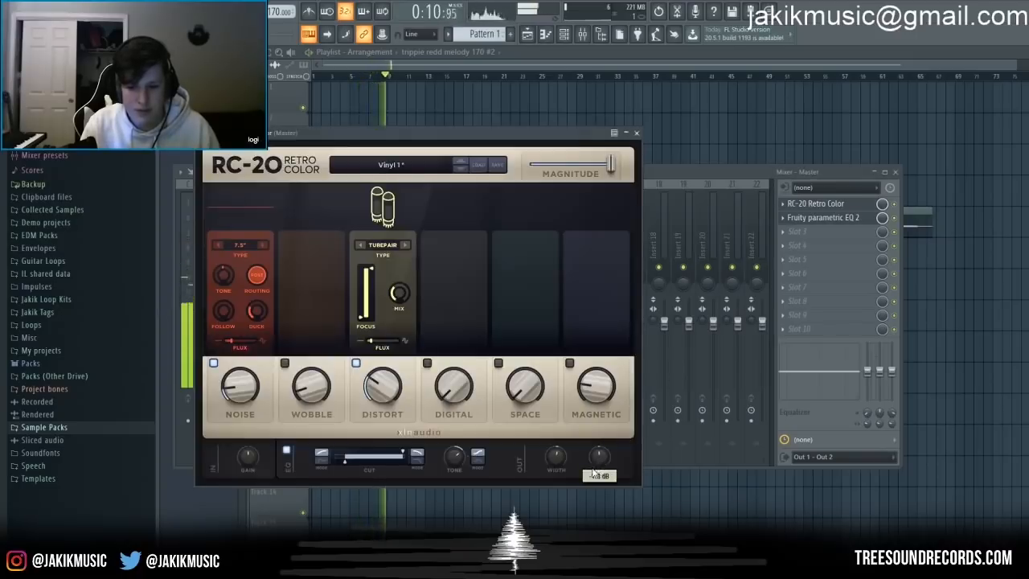
left_click(589, 63)
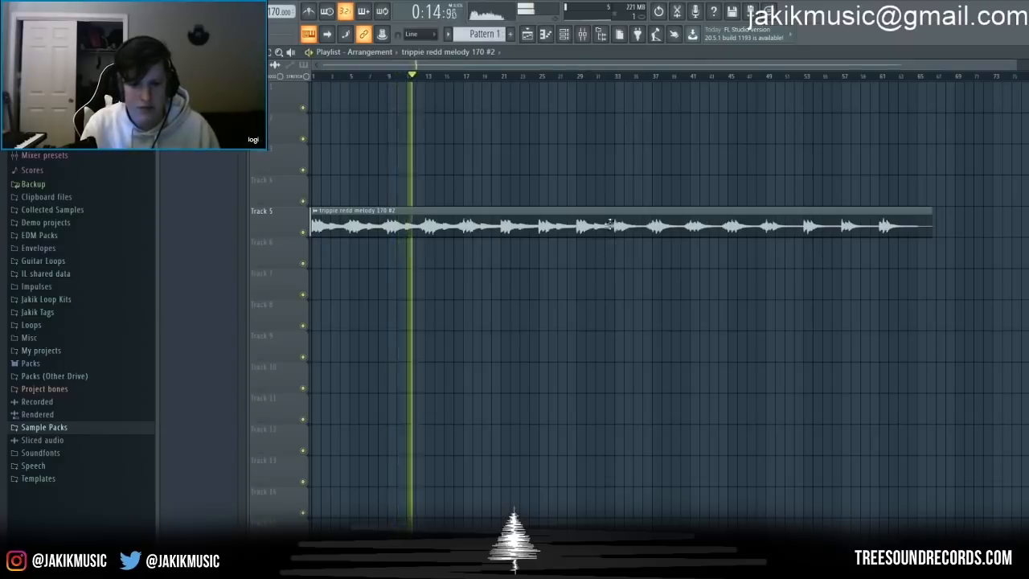
key("space")
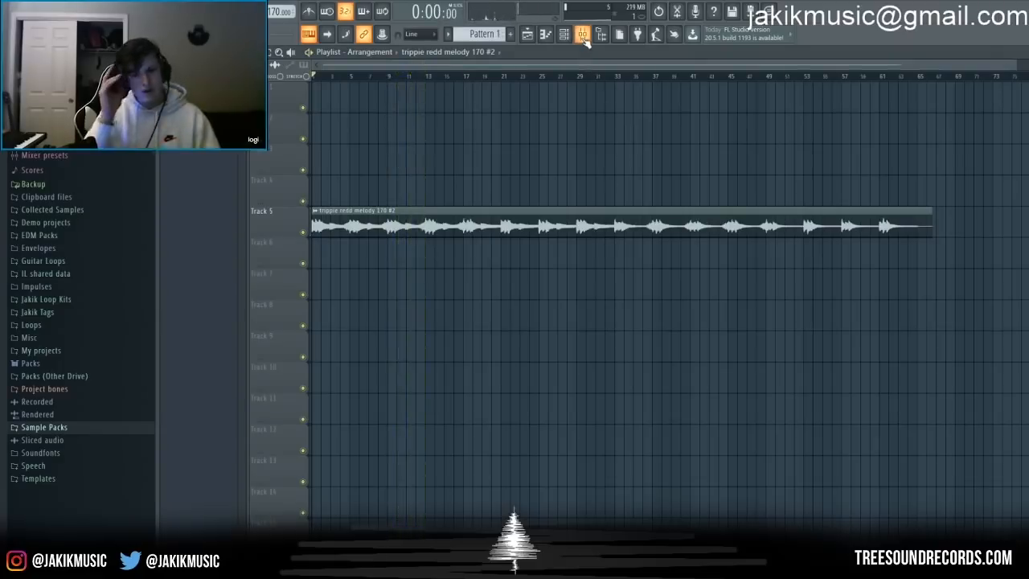